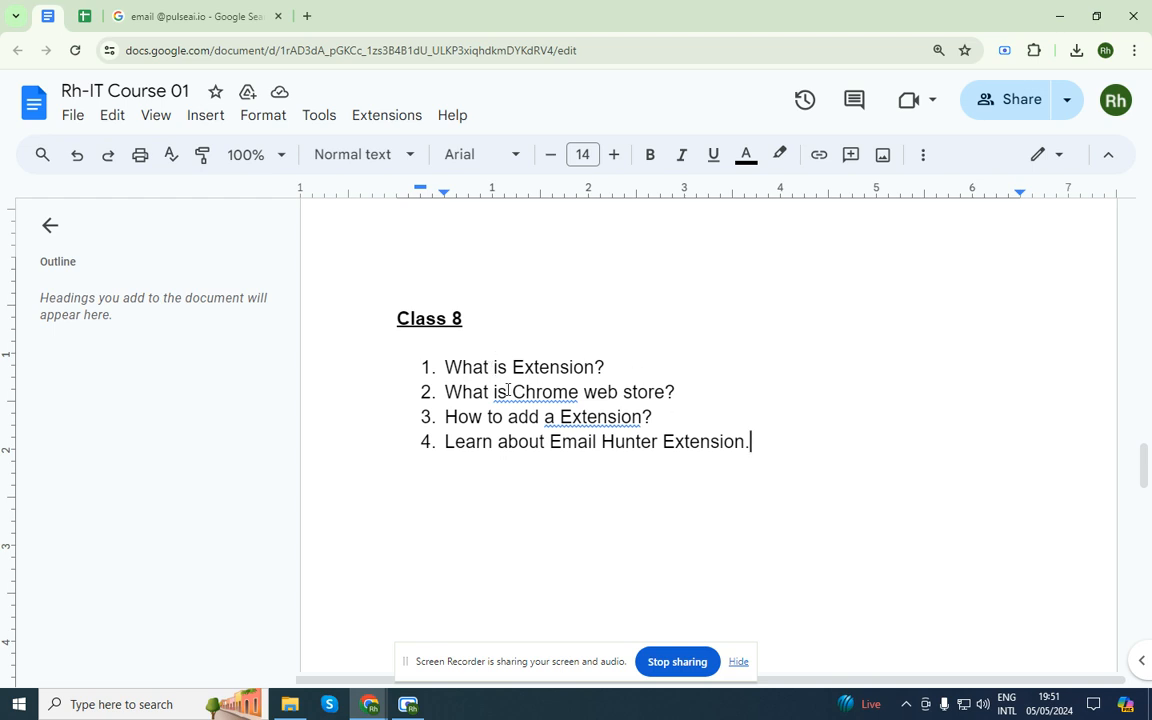
# Select and copy the phrase 'Chrome web store' from item 2 of the Class 8 list
pyautogui.moveTo(512, 392); pyautogui.dragTo(664, 392)
pyautogui.hotkey('ctrl', 'c')
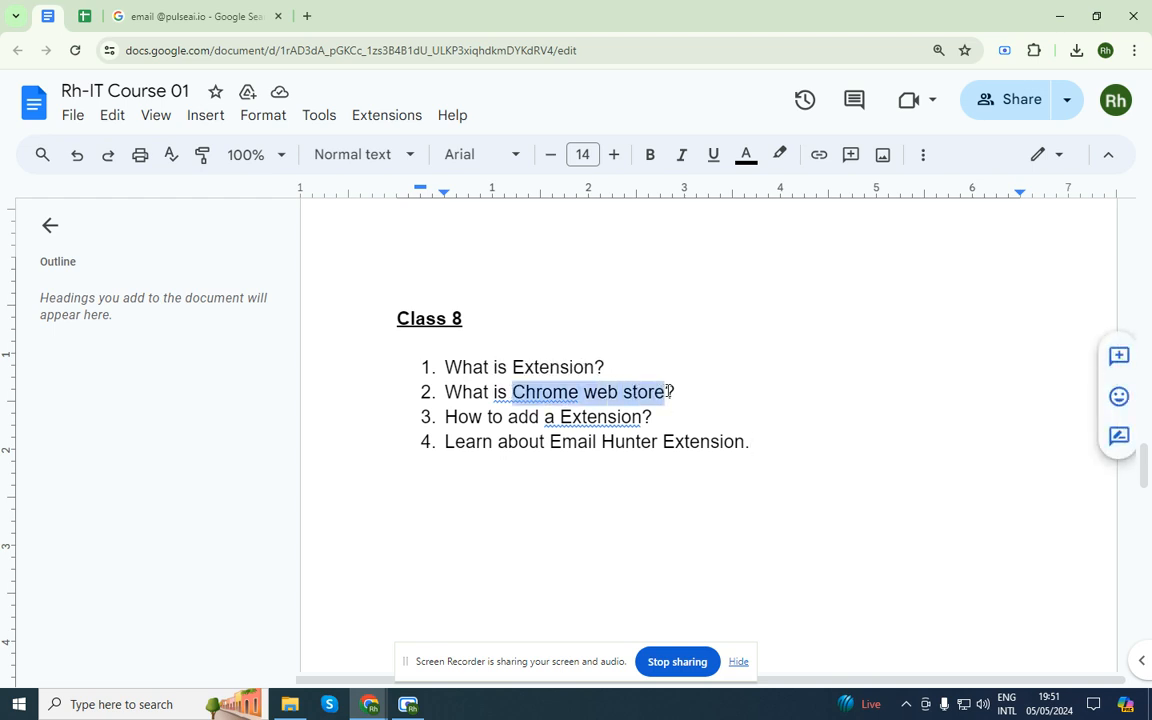
# Search Google for 'Chrome web store', open the Chrome Web Store home page, and return to the document
pyautogui.middleClick(222, 14)
pyautogui.click(104, 16)
pyautogui.hotkey('ctrl', 'v')
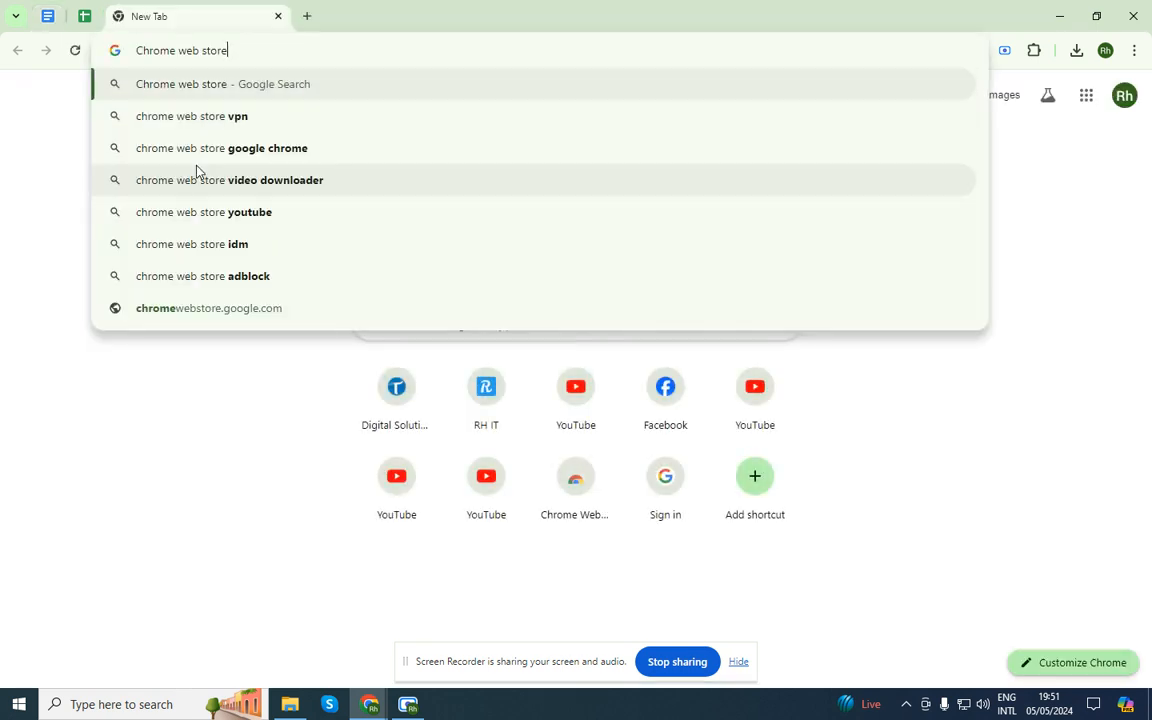
pyautogui.press('Return')
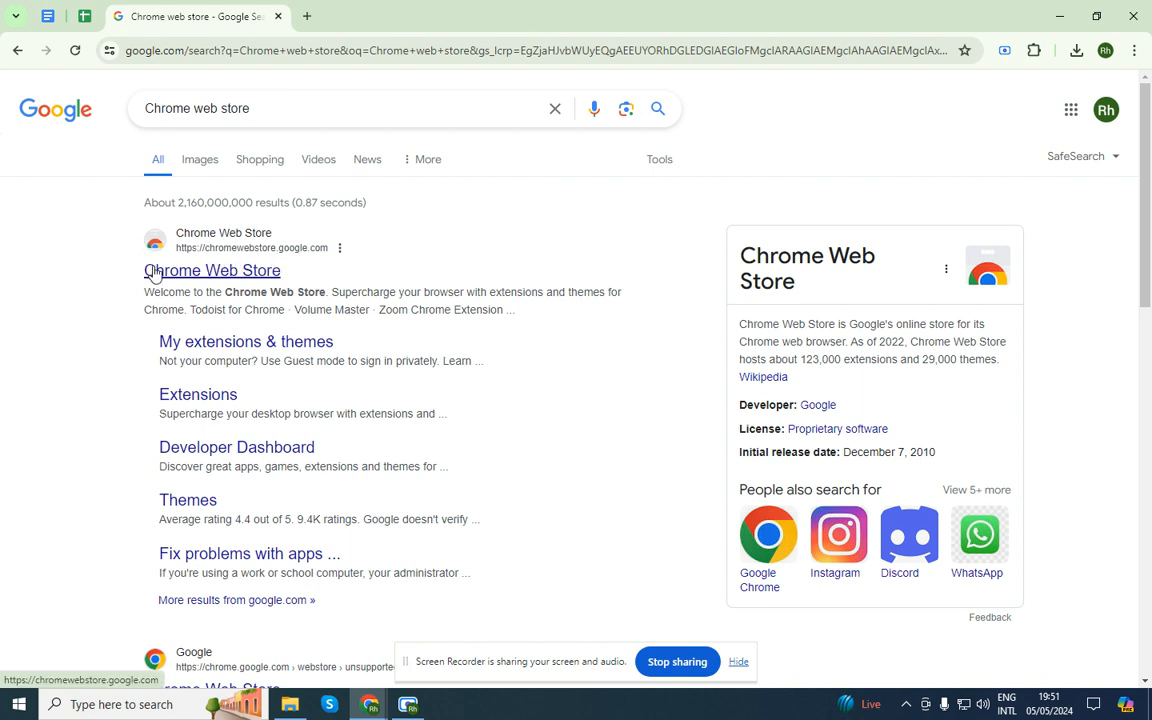
pyautogui.click(243, 276)
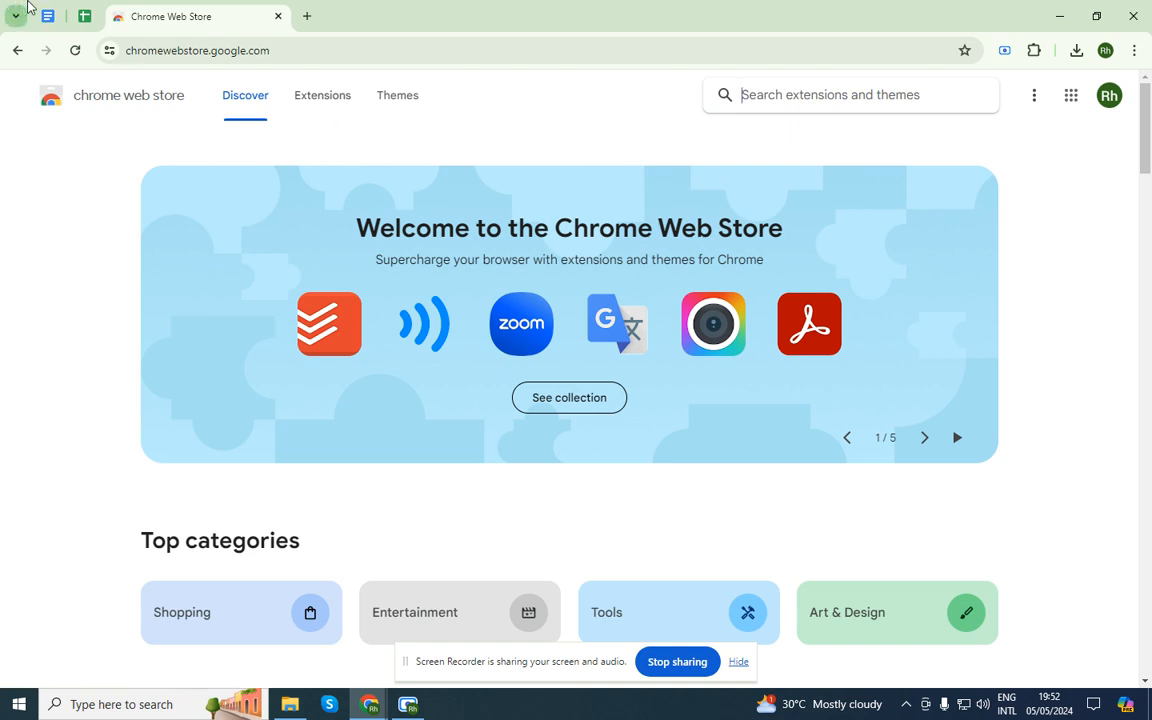
pyautogui.click(85, 15)
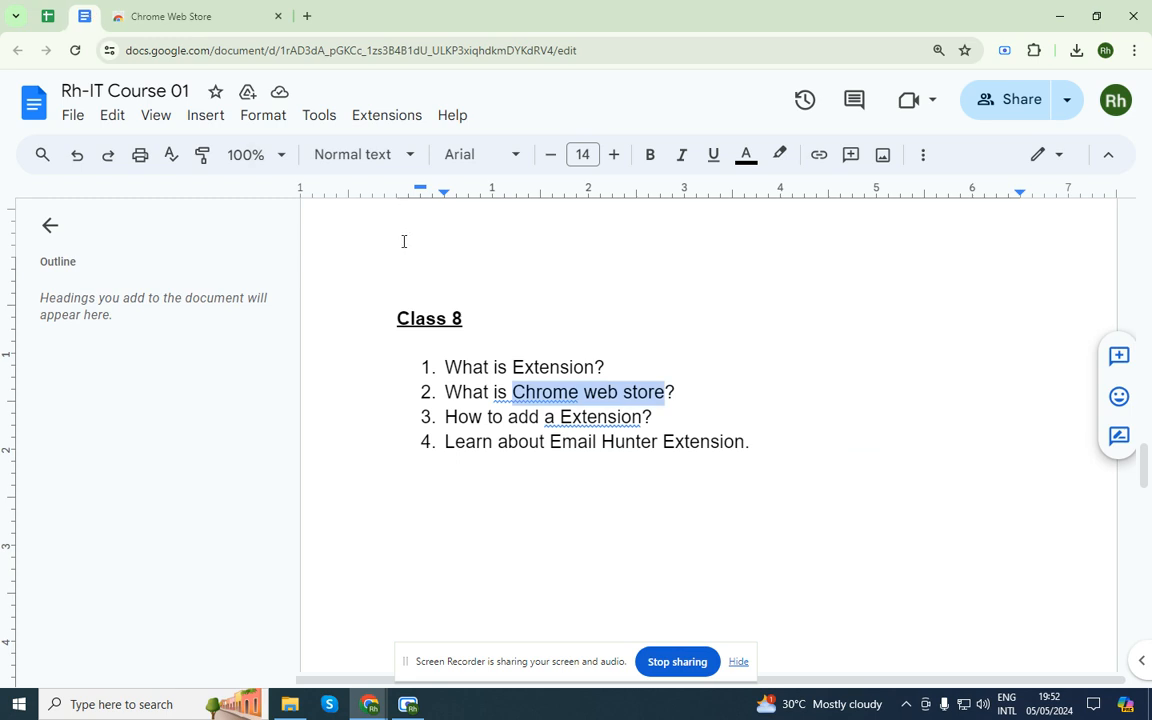
# Select 'Email Hunter' in item 4, then bring the Chrome Web Store page back up
pyautogui.click(450, 522)
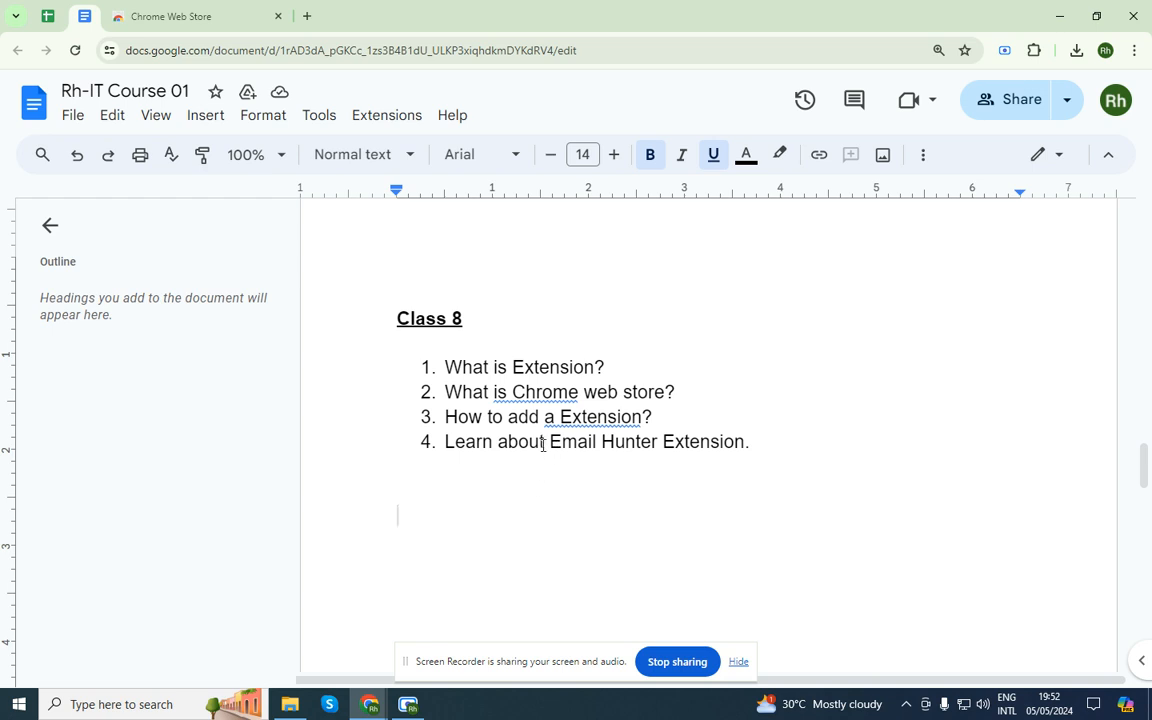
pyautogui.moveTo(553, 441); pyautogui.dragTo(659, 441)
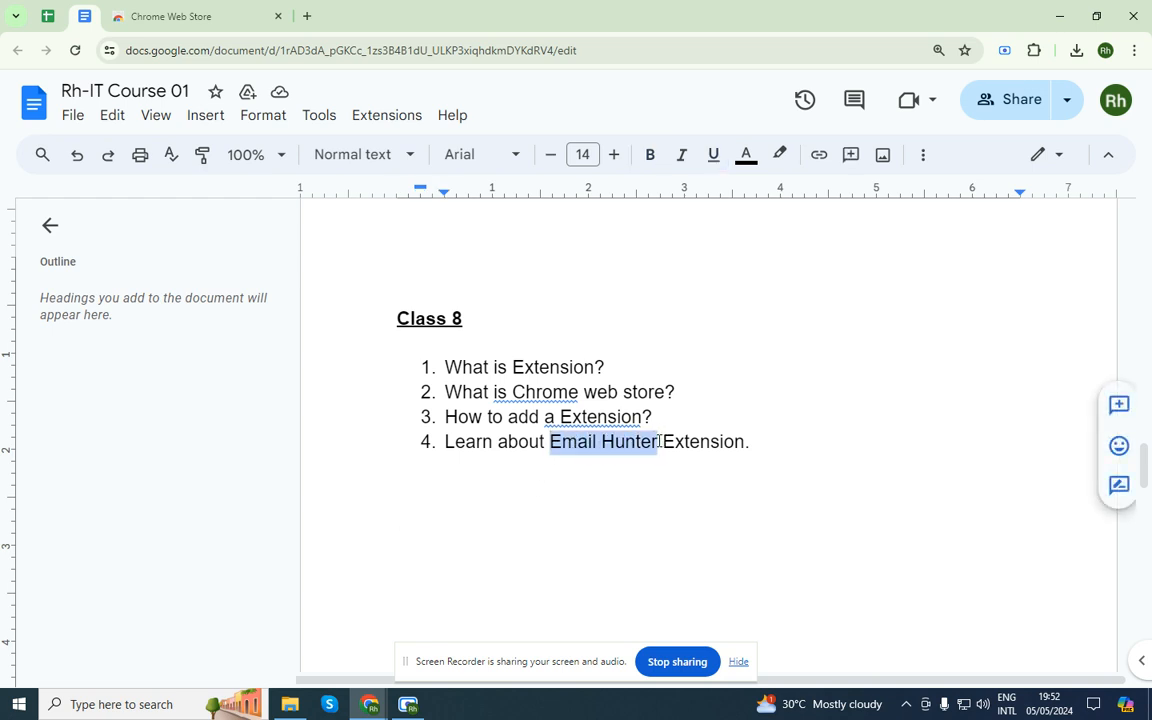
pyautogui.click(236, 12)
pyautogui.click(756, 95)
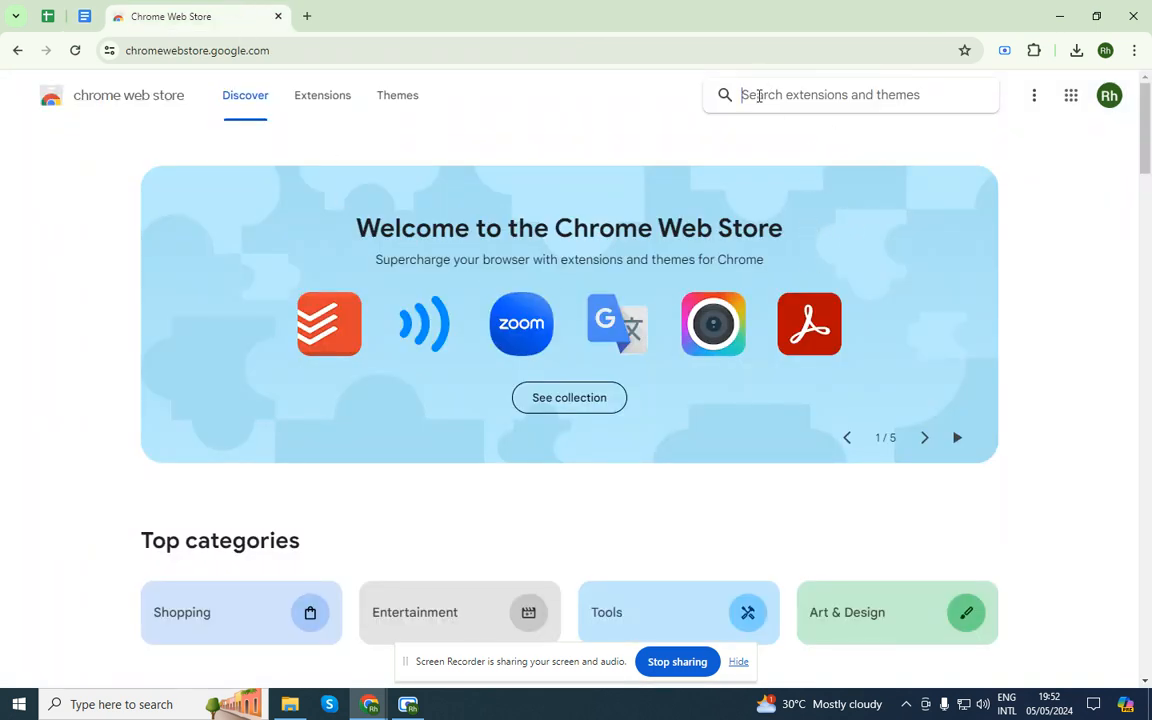
# Search the store for 'email hunter', add the Email Hunter extension to Chrome, and close the store tab
pyautogui.write('email hunte')
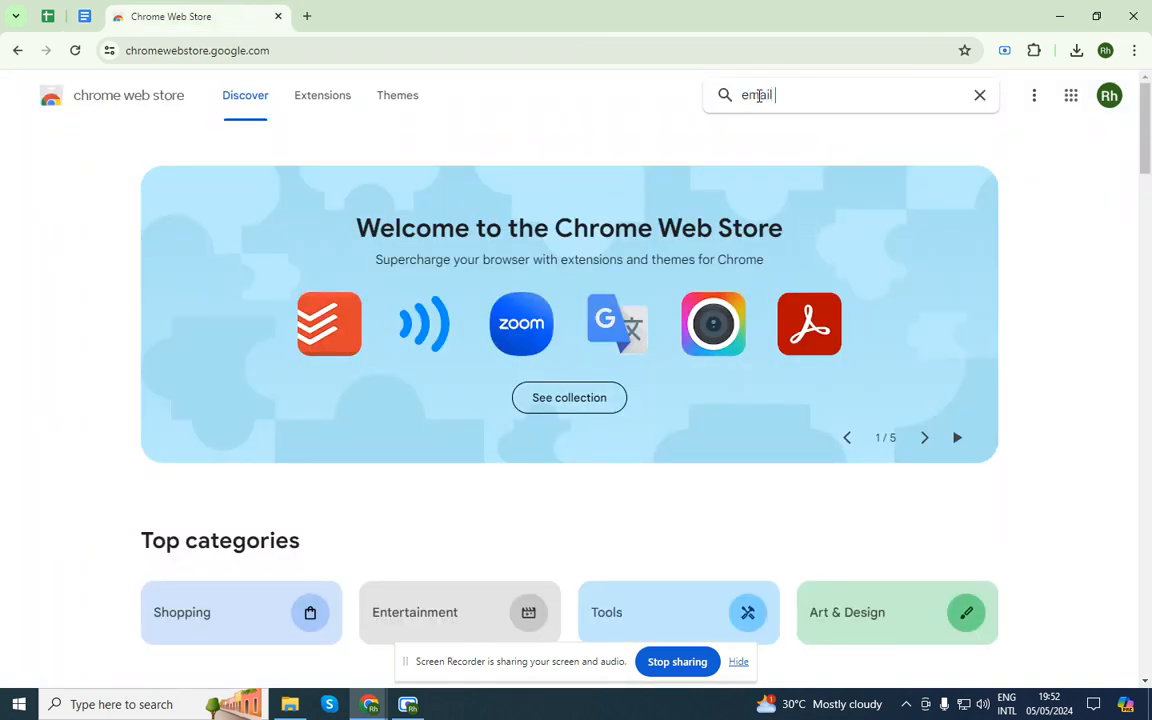
pyautogui.write('r')
pyautogui.press('Return')
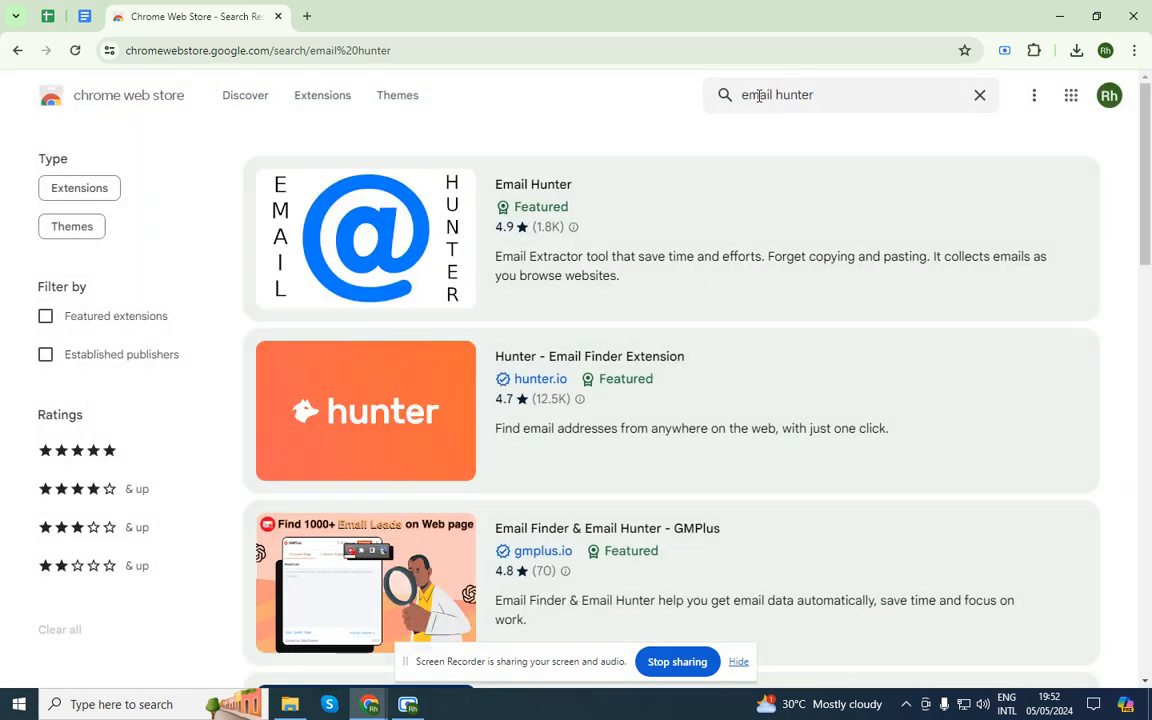
pyautogui.click(375, 217)
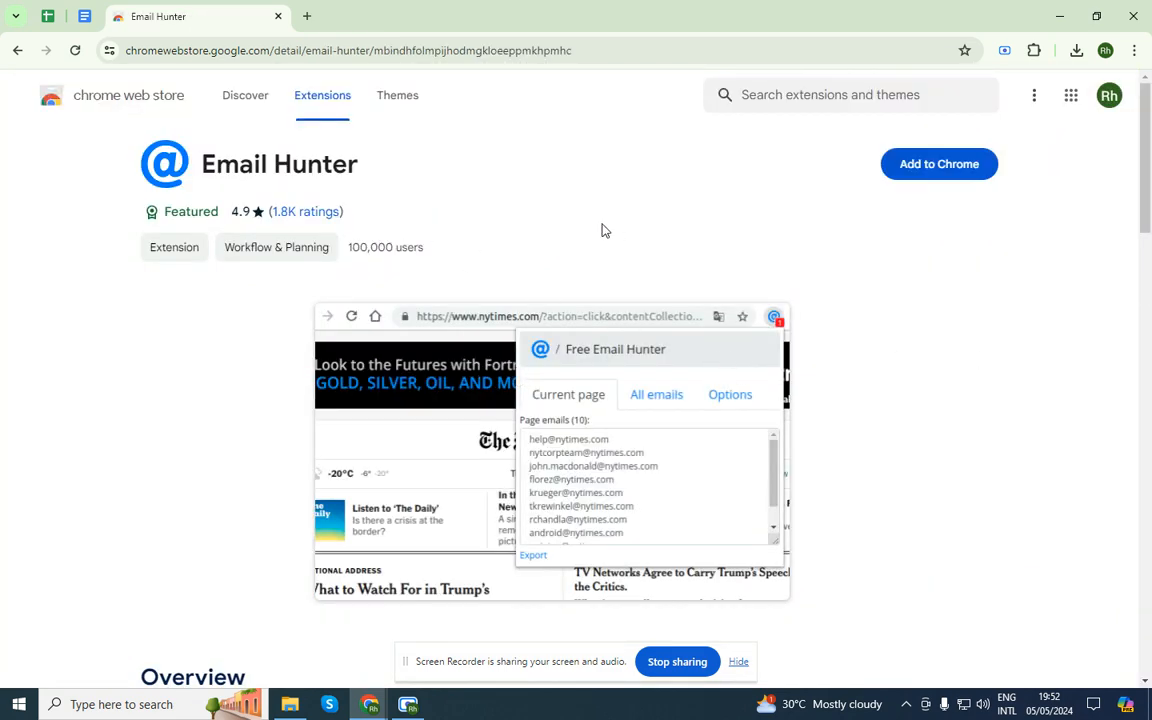
pyautogui.click(940, 166)
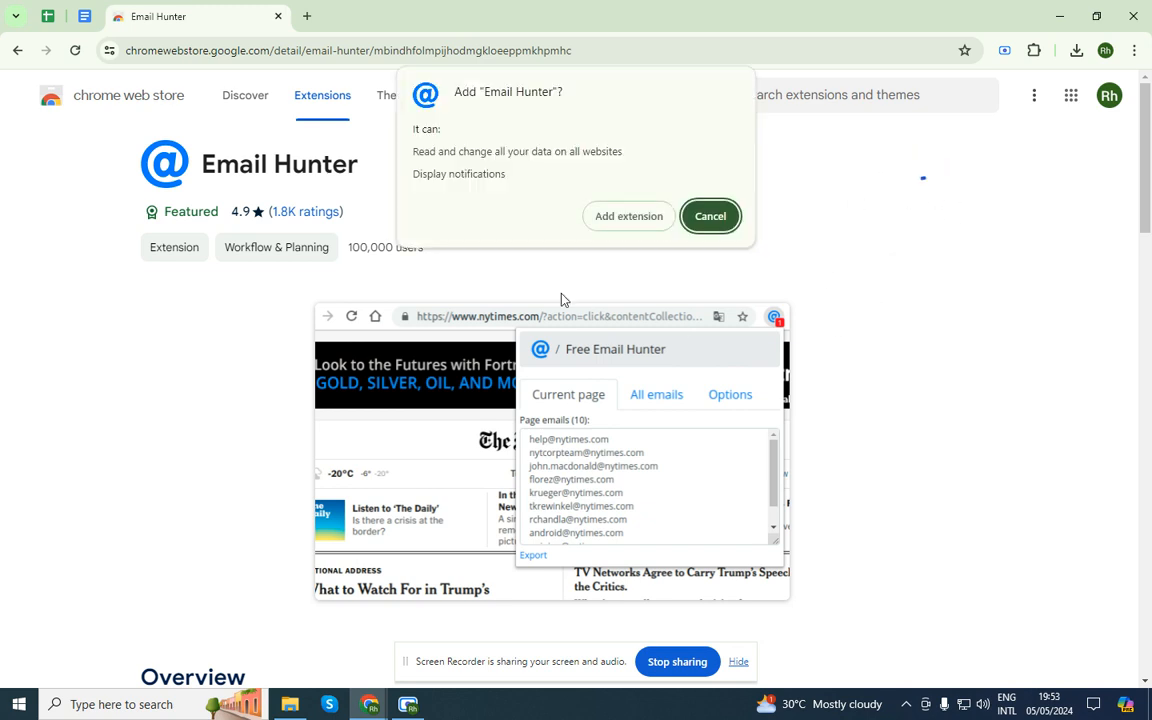
pyautogui.click(620, 225)
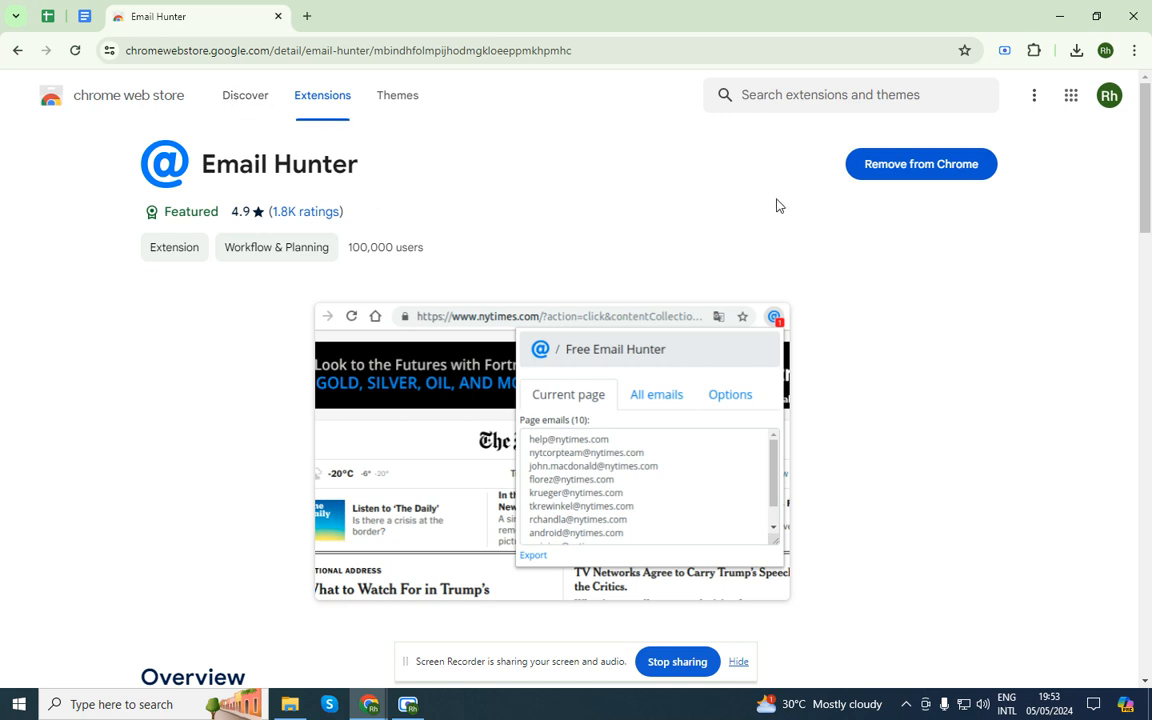
pyautogui.middleClick(198, 3)
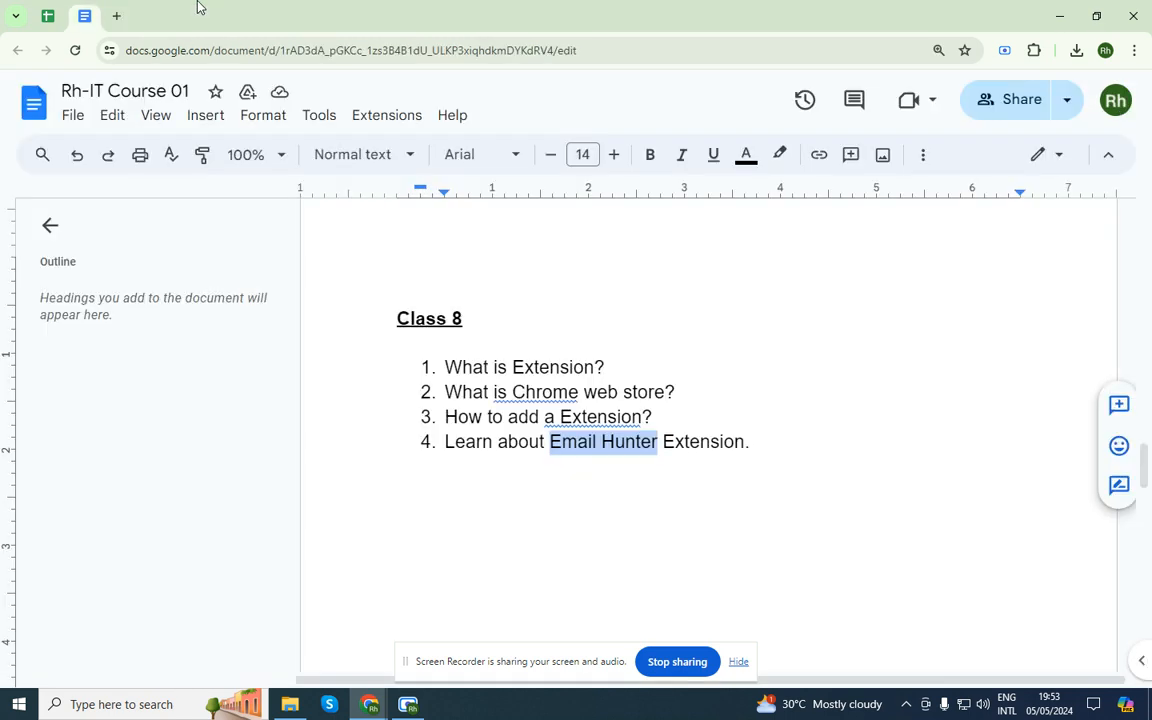
# Copy 'Email Hunter Extension' from item 4 and paste it as a search in a new tab
pyautogui.click(581, 497)
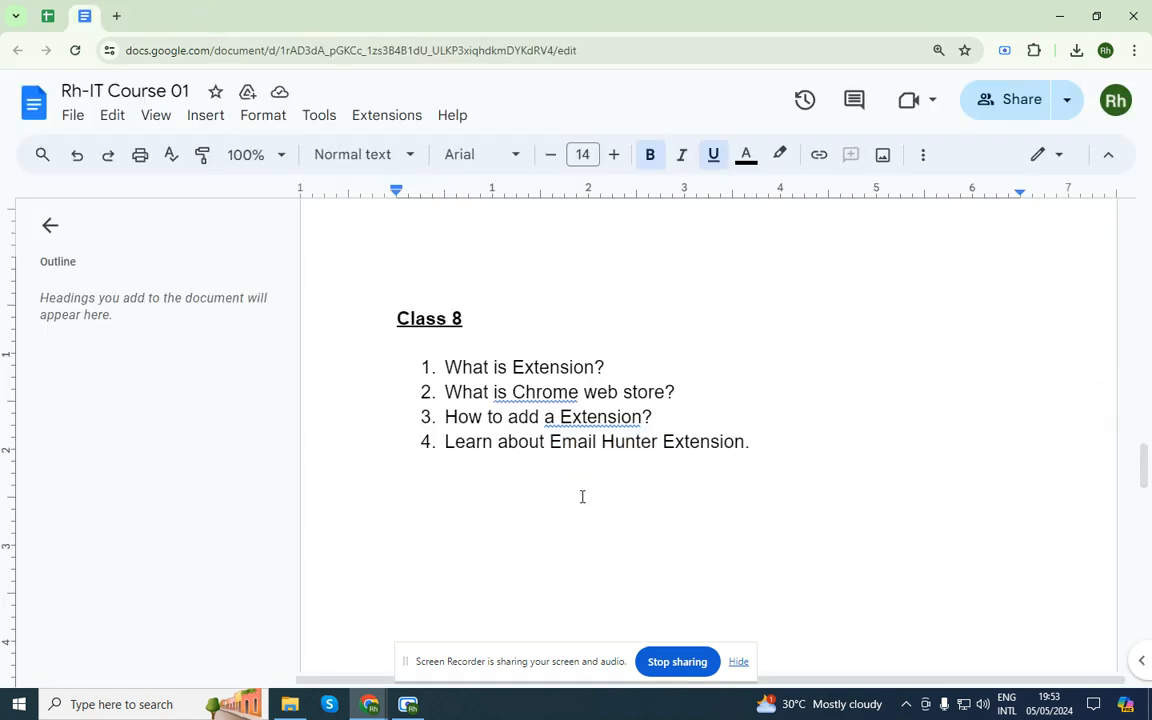
pyautogui.click(653, 416)
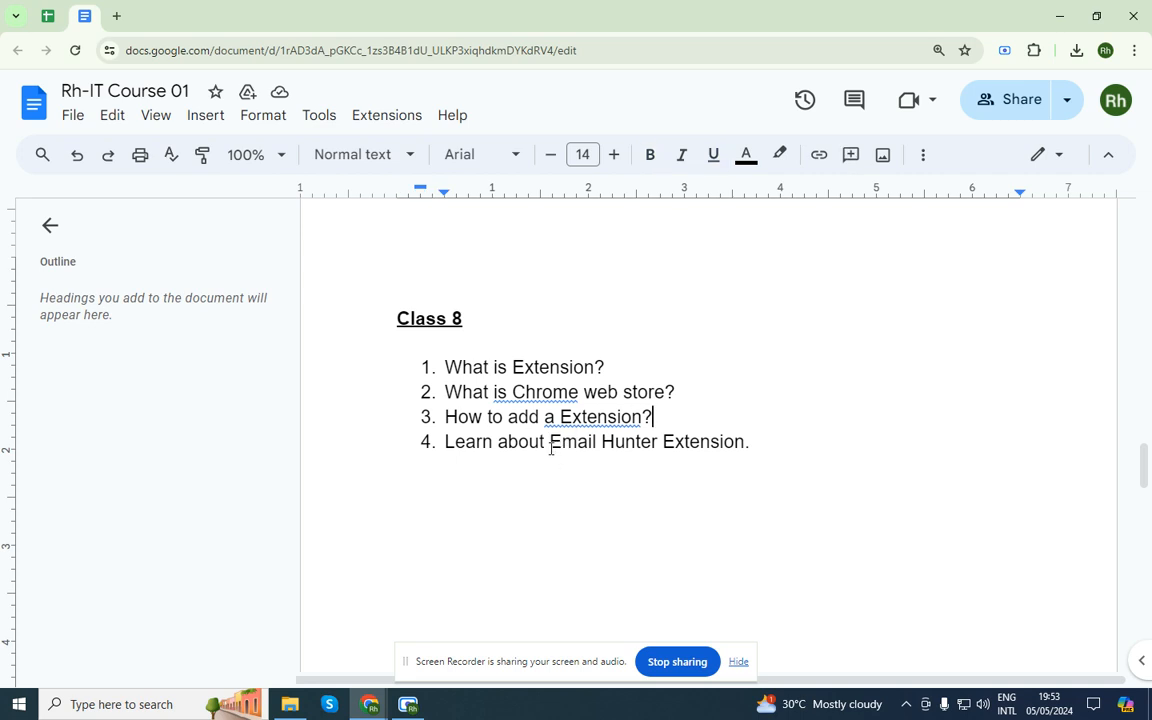
pyautogui.moveTo(551, 443); pyautogui.dragTo(745, 443)
pyautogui.hotkey('ctrl', 'c')
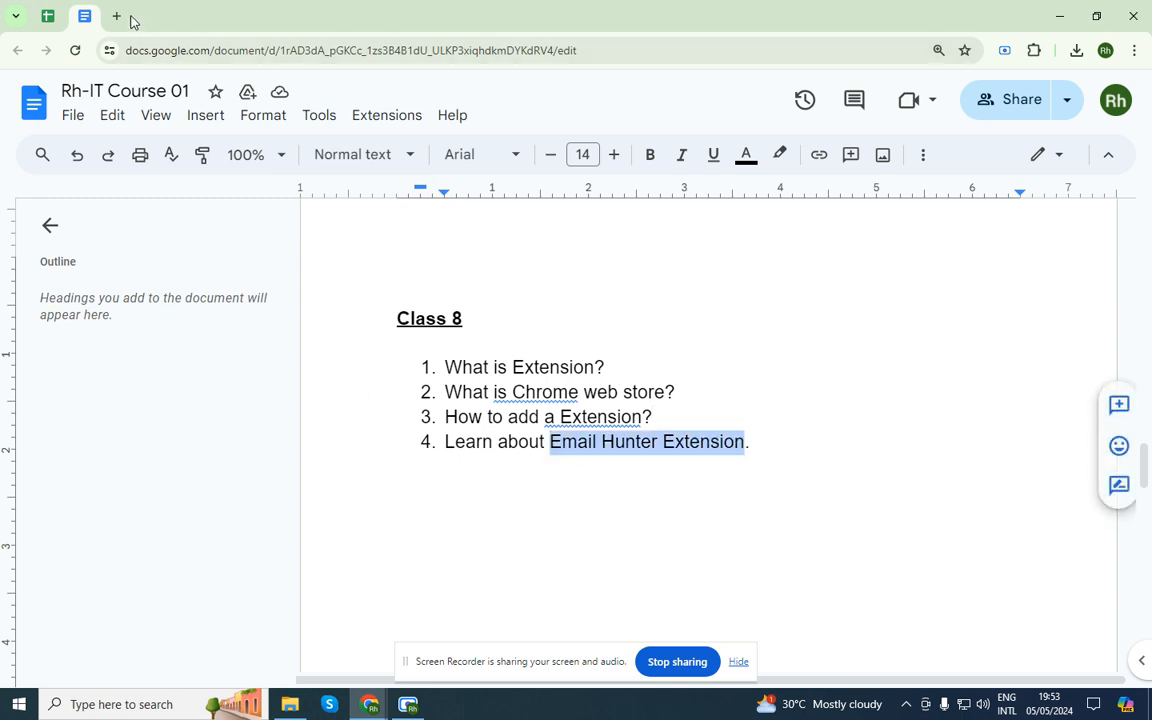
pyautogui.click(116, 18)
pyautogui.hotkey('ctrl', 'v')
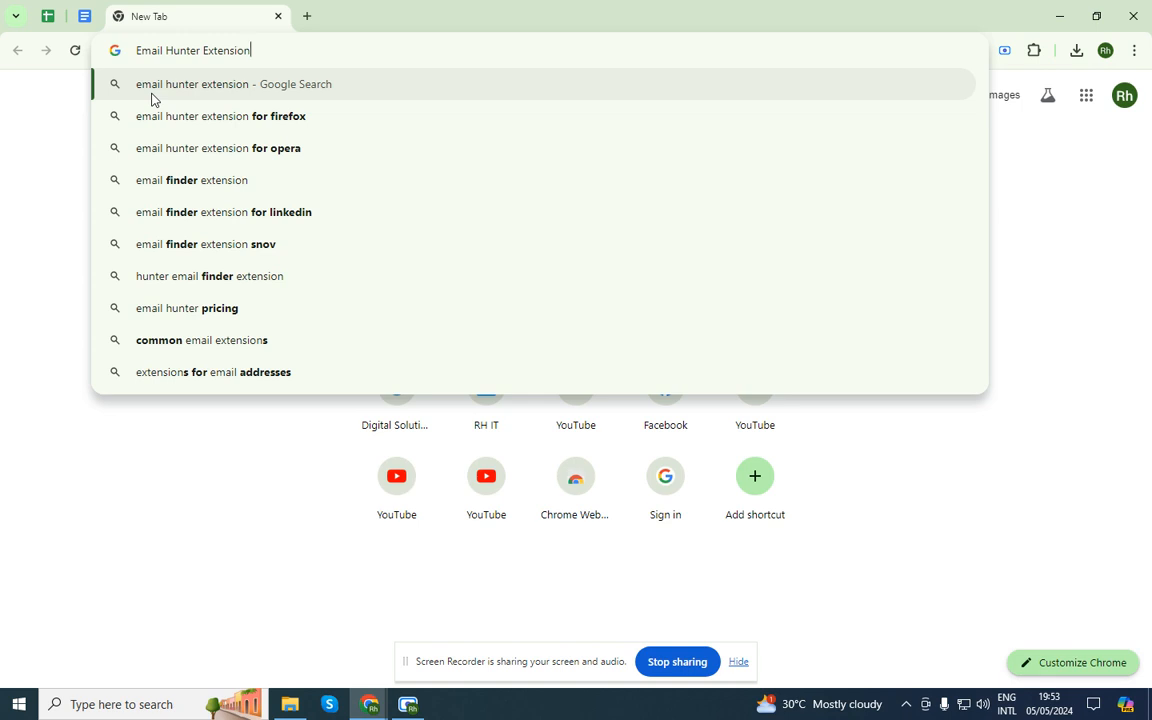
# Run the 'Email Hunter Extension' search, open Email Hunter's store page, and remove it from Chrome
pyautogui.click(152, 96)
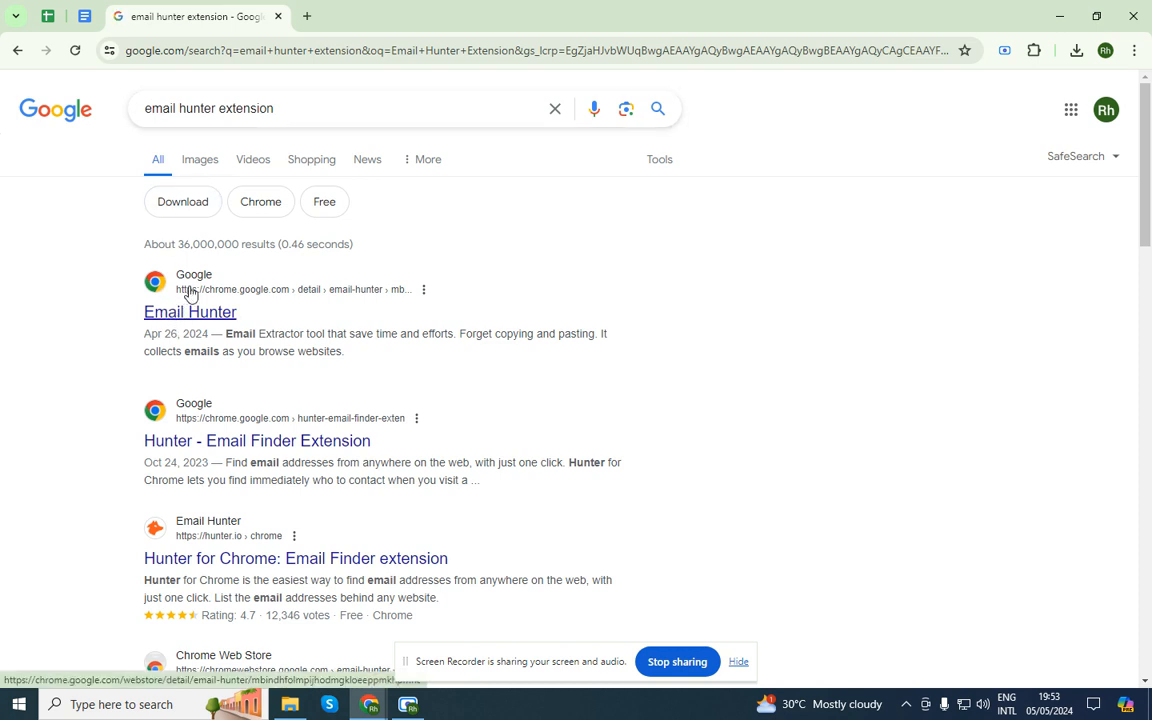
pyautogui.middleClick(197, 318)
pyautogui.click(420, 12)
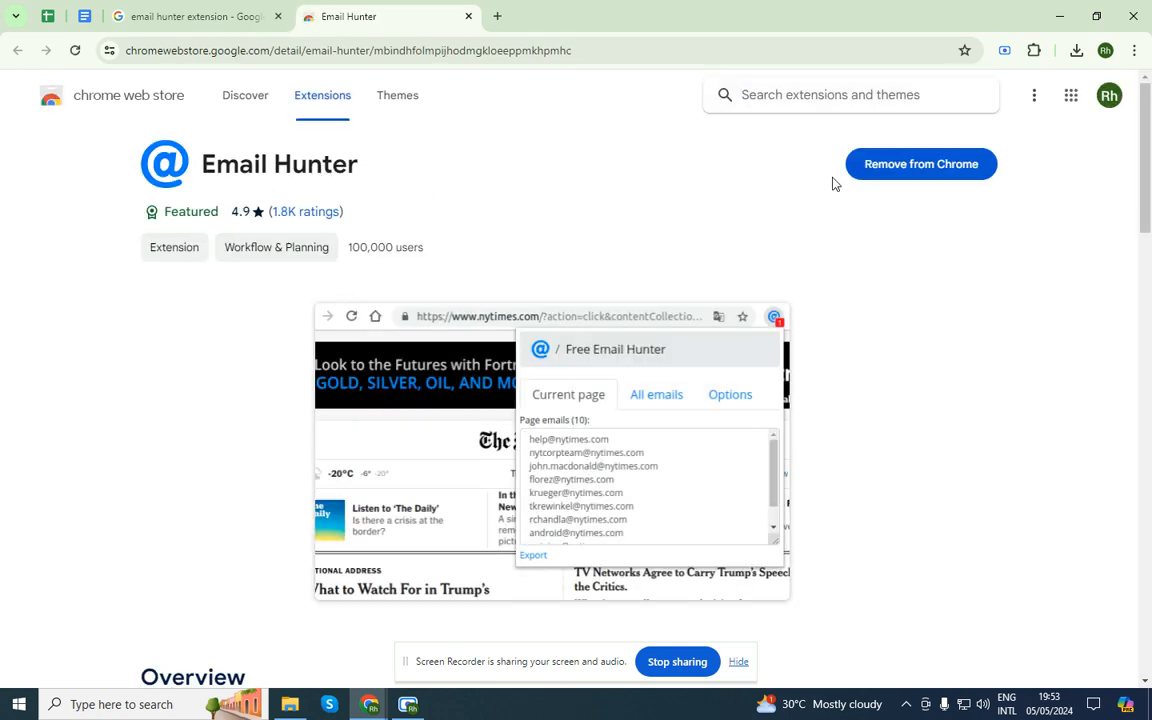
pyautogui.click(895, 170)
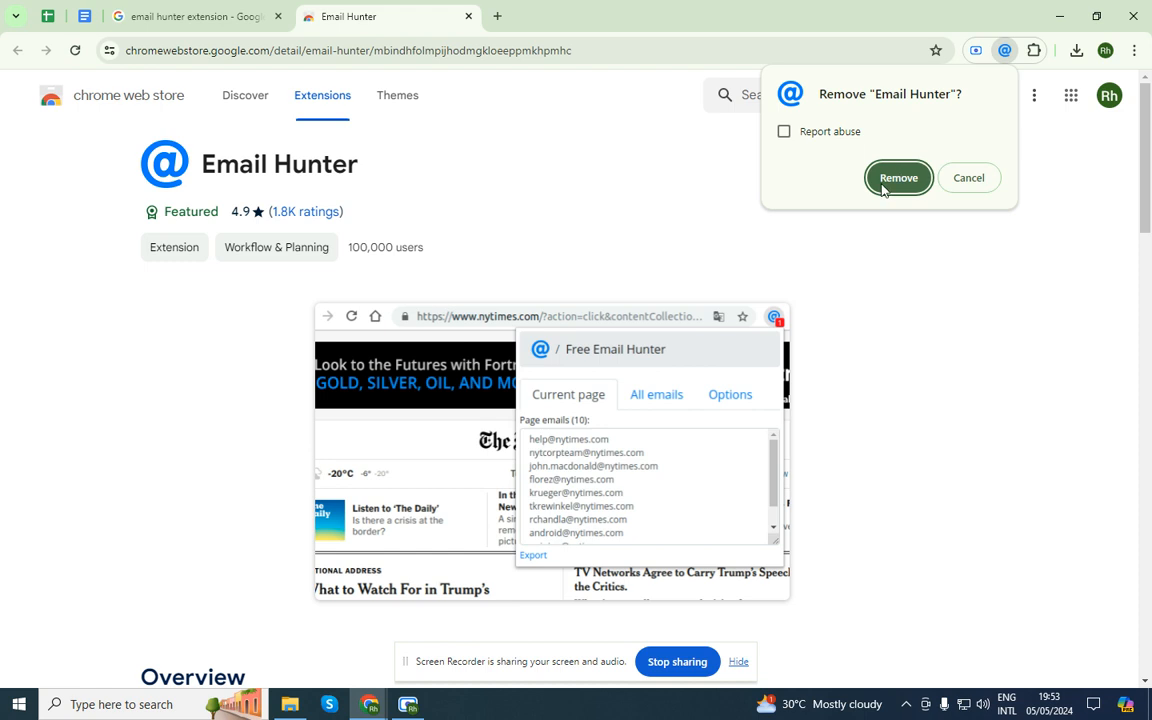
pyautogui.click(882, 185)
# Add Email Hunter back to Chrome and close the search results tab
pyautogui.click(920, 167)
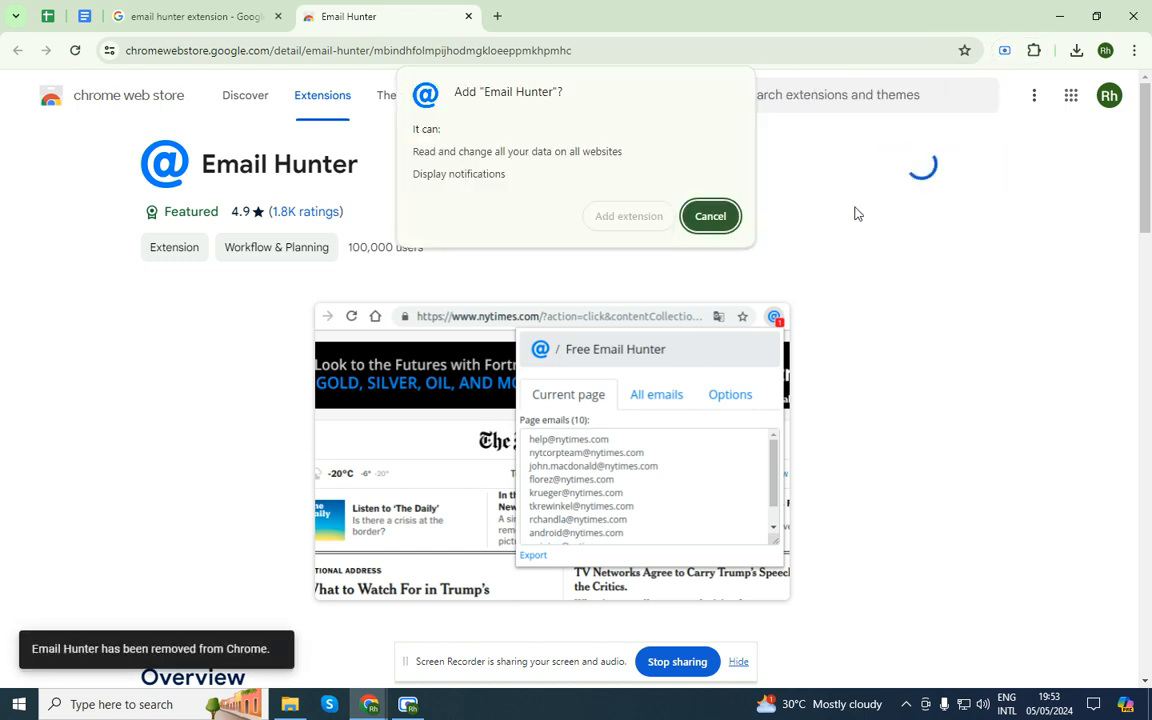
pyautogui.click(627, 218)
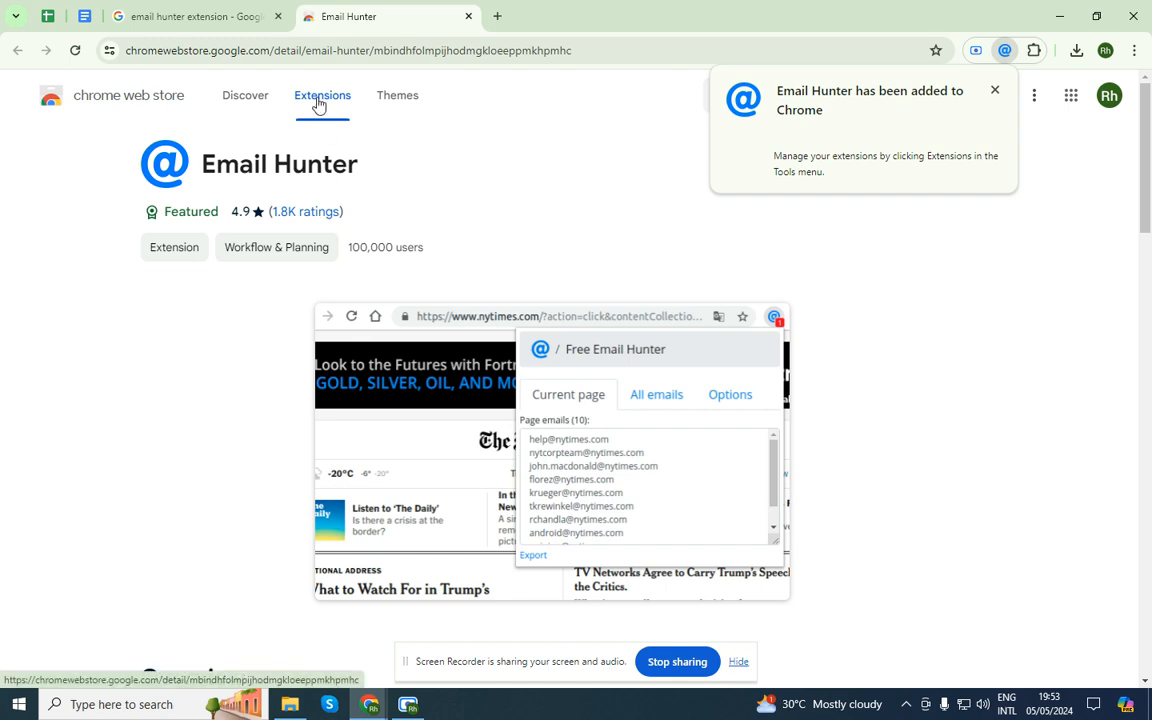
pyautogui.click(210, 12)
pyautogui.hotkey('ctrl', 'w')
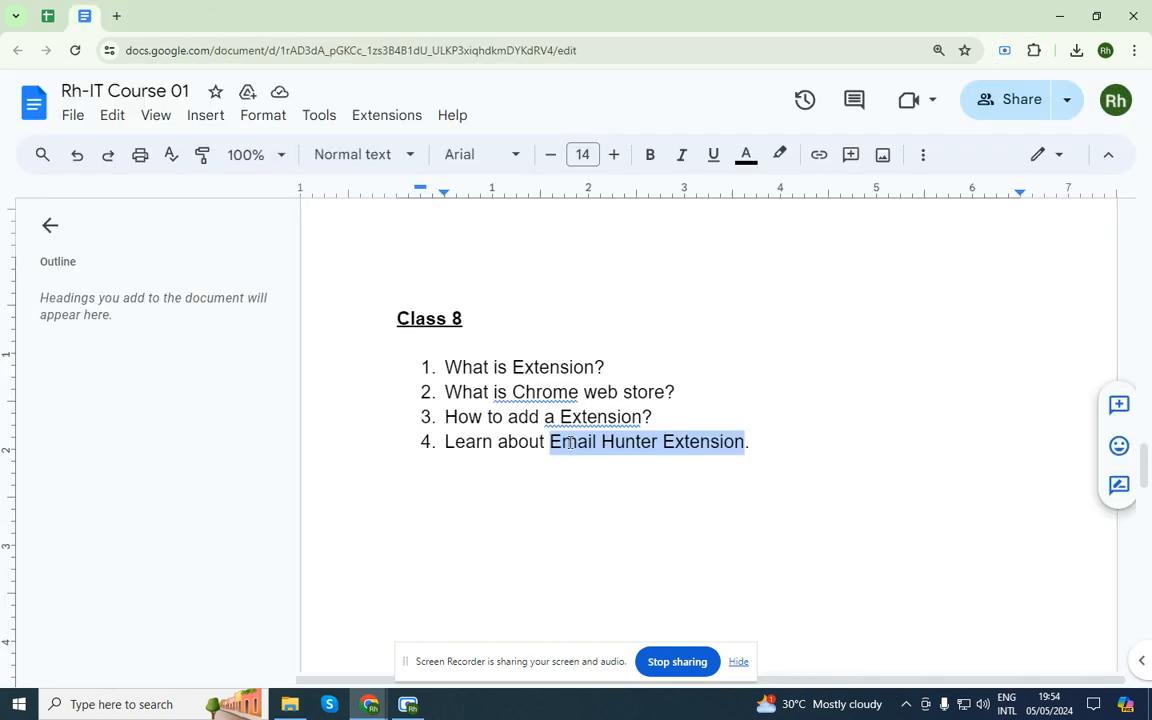
pyautogui.click(582, 391)
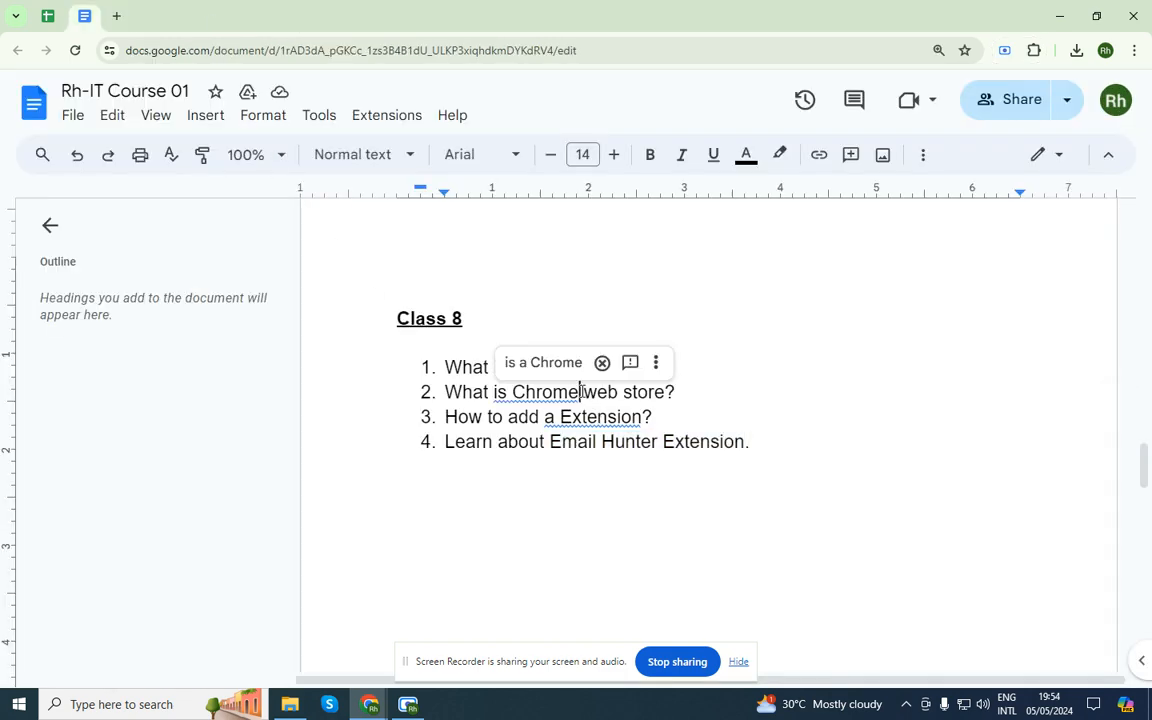
pyautogui.click(580, 477)
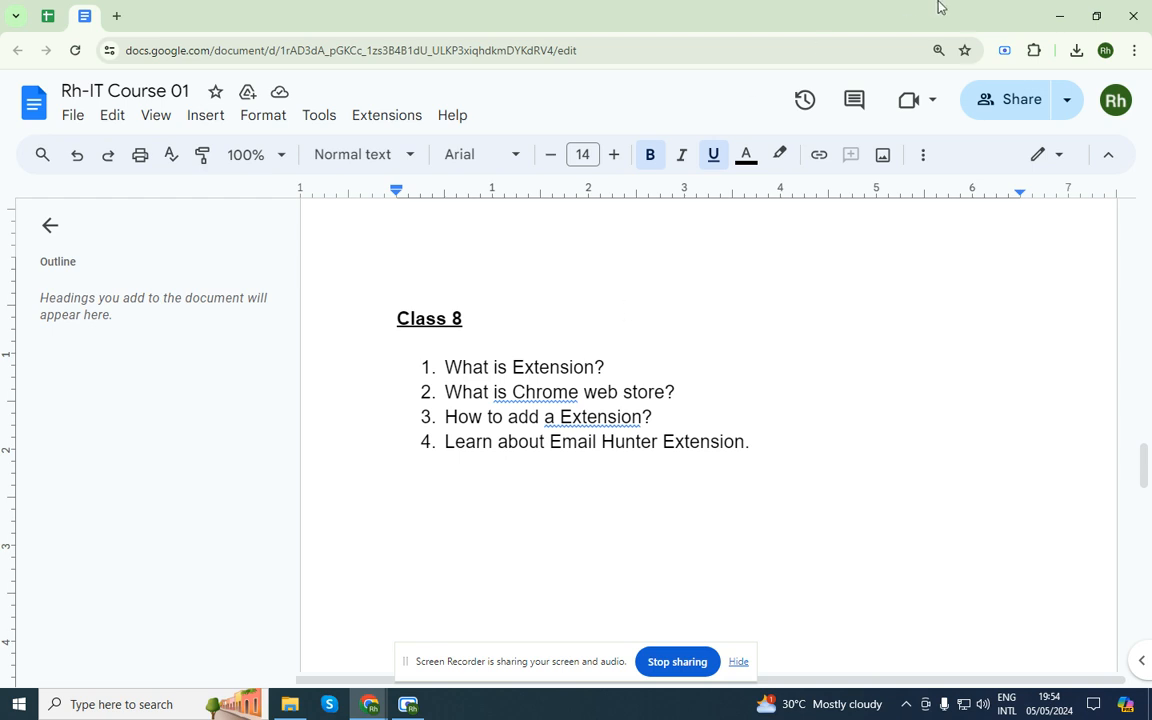
# Pin Email Hunter to the Chrome toolbar from the Extensions menu
pyautogui.click(1036, 51)
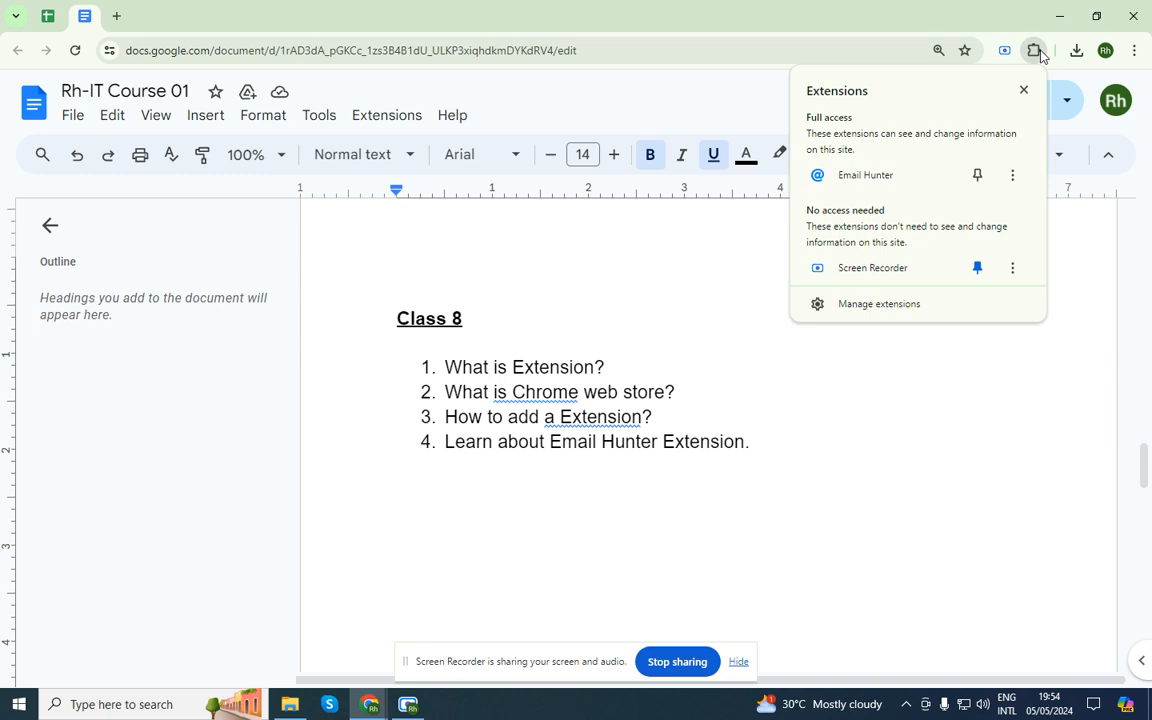
pyautogui.click(975, 177)
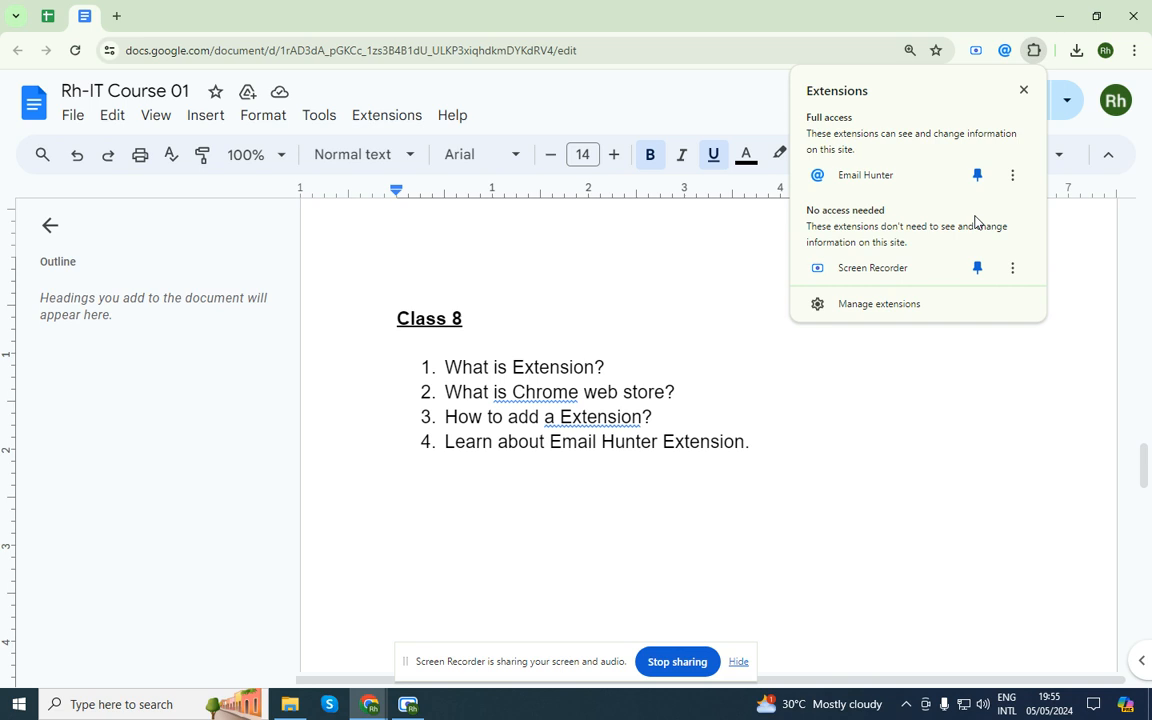
pyautogui.click(977, 375)
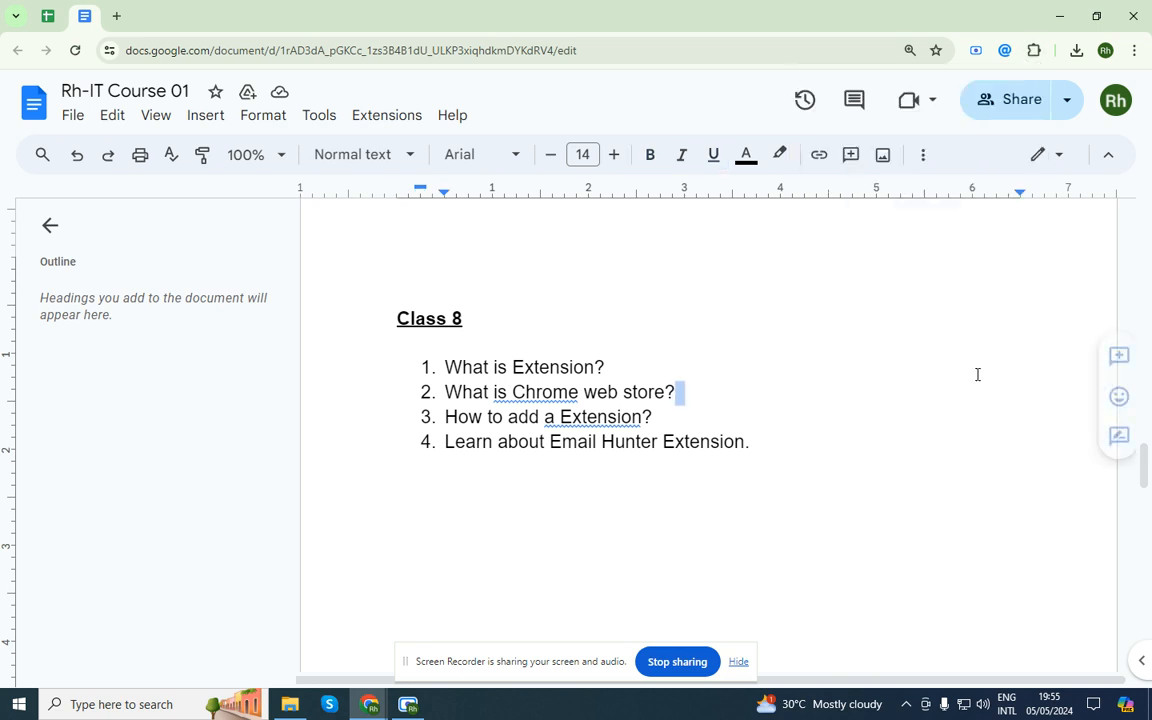
pyautogui.click(1005, 50)
# Unpin Email Hunter and open its three-dot options menu
pyautogui.click(1034, 50)
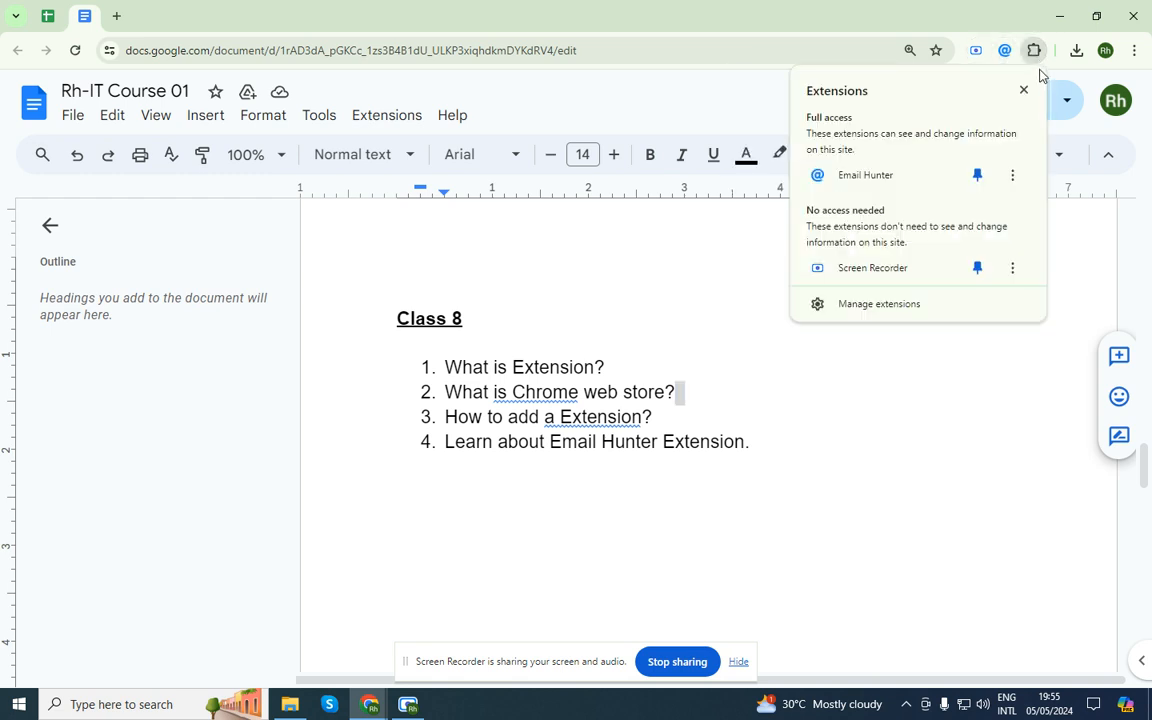
pyautogui.click(984, 174)
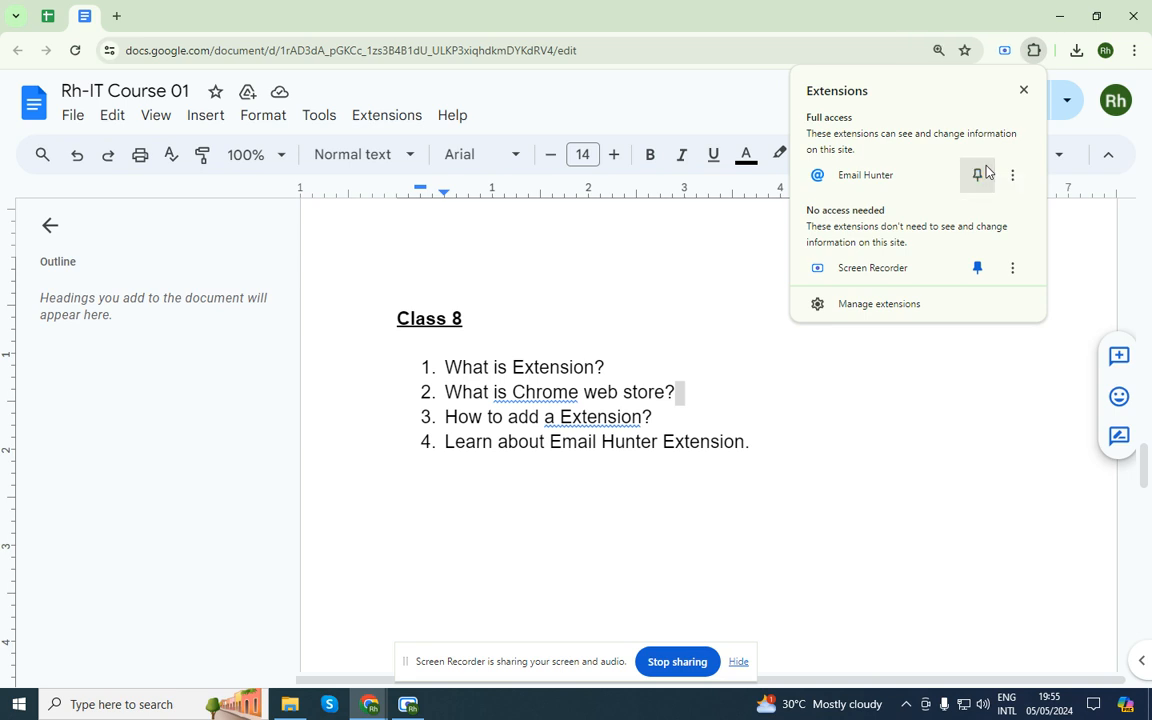
pyautogui.click(1012, 175)
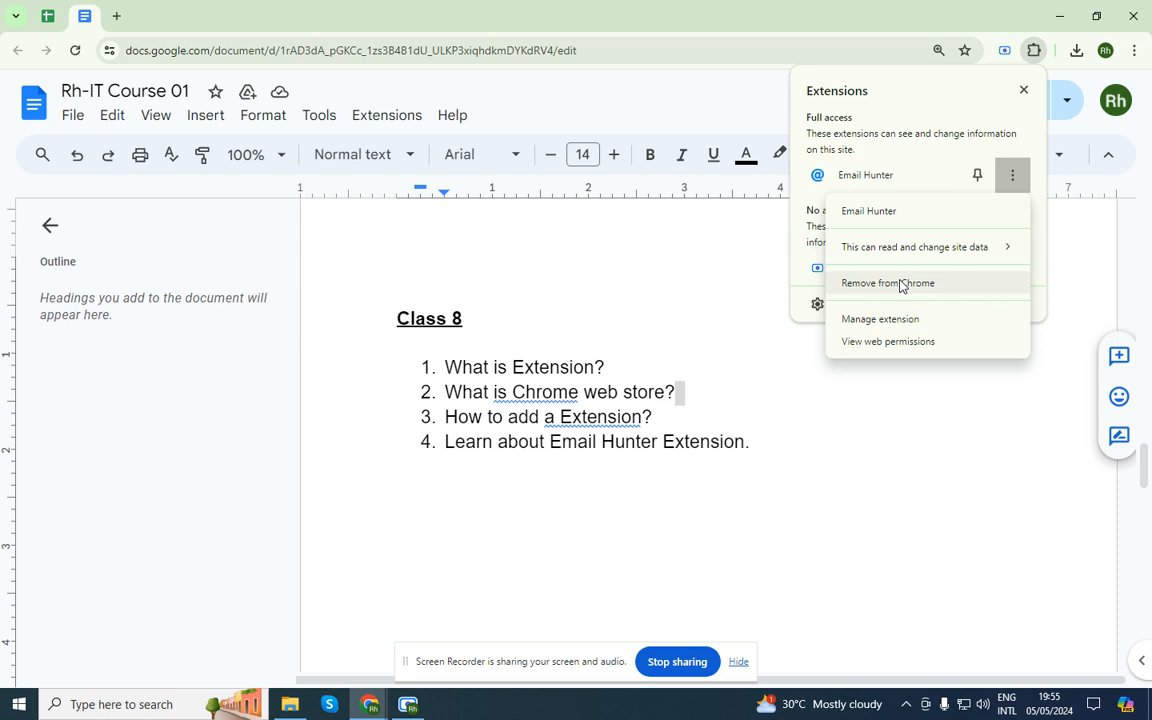
# Dismiss Email Hunter's options, pin it to the toolbar, and recheck the Extensions panel
pyautogui.click(919, 159)
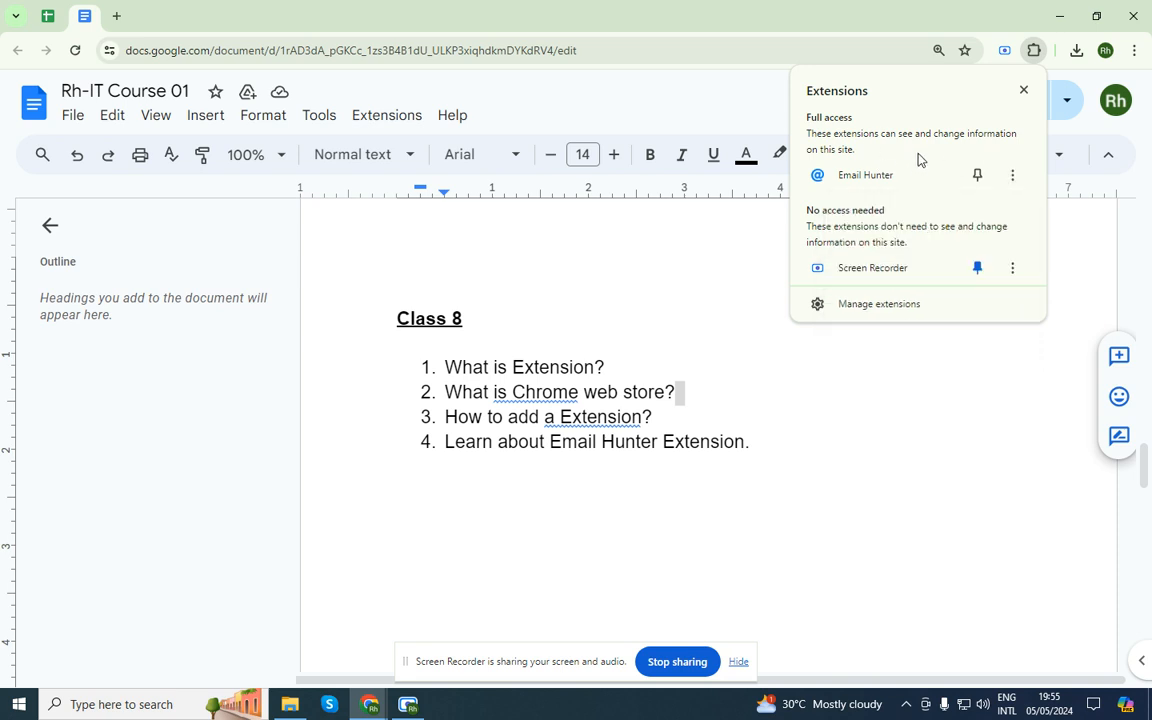
pyautogui.click(978, 176)
pyautogui.click(872, 416)
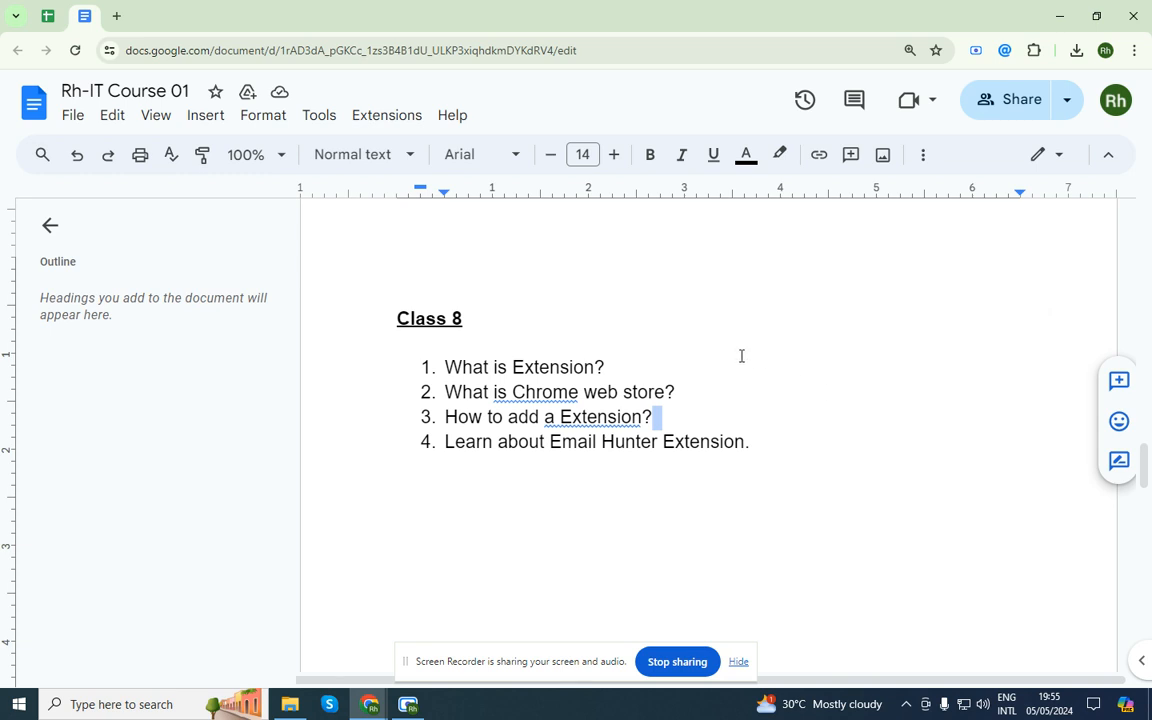
pyautogui.click(1036, 44)
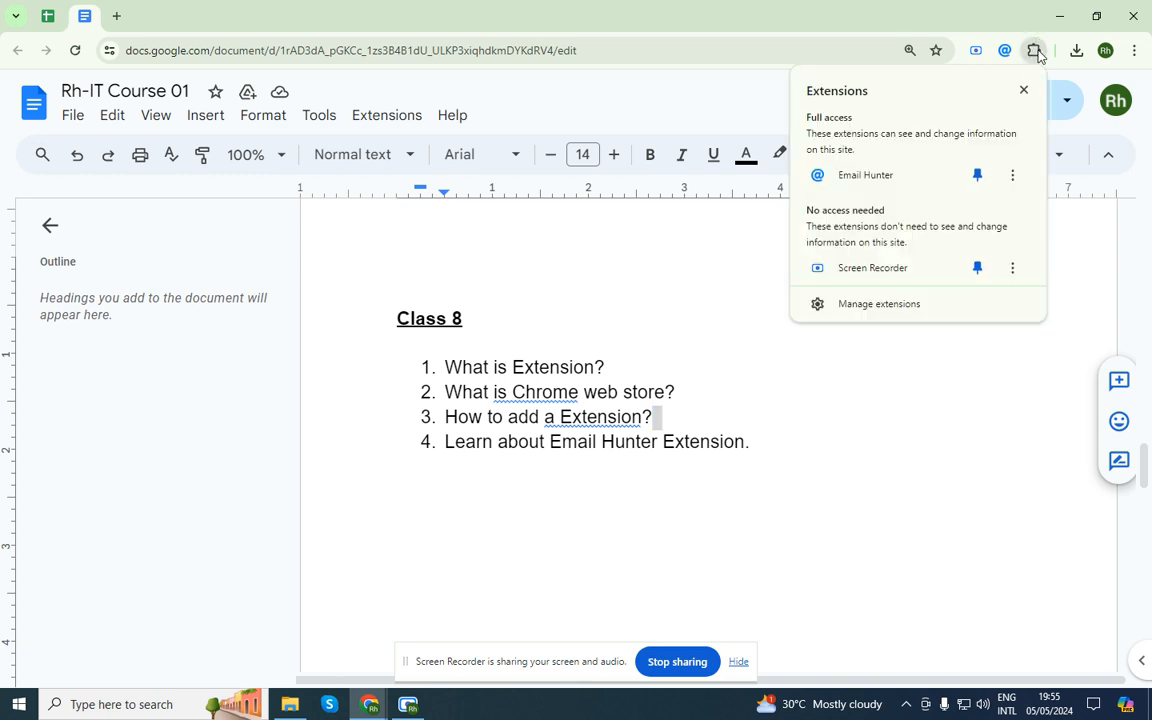
pyautogui.click(678, 297)
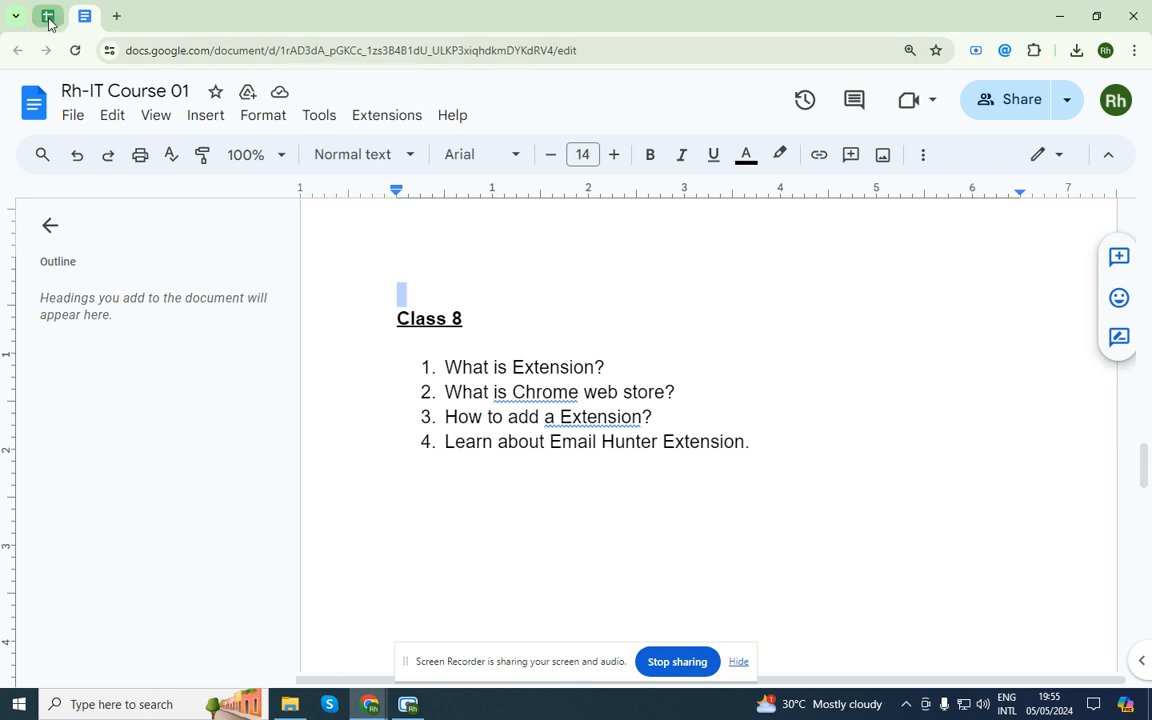
# Switch to the Practice 1 sheet and follow the fabrx.co.uk link in cell C2
pyautogui.moveTo(46, 15); pyautogui.dragTo(90, 40)
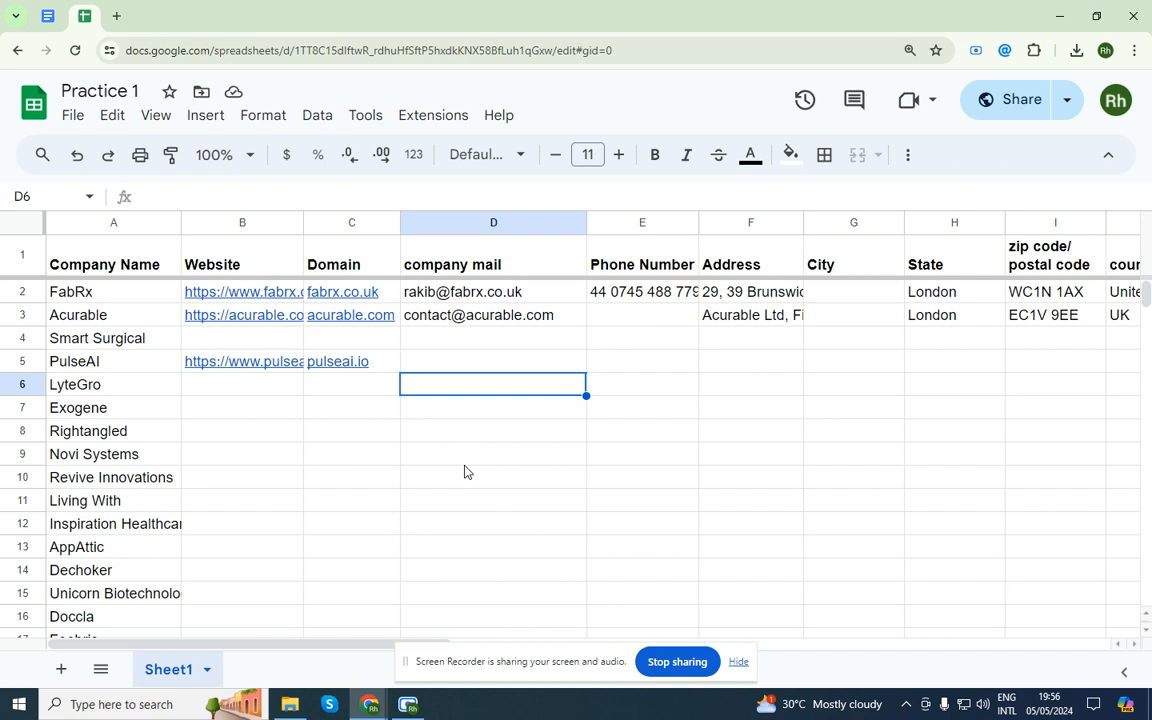
pyautogui.click(365, 293)
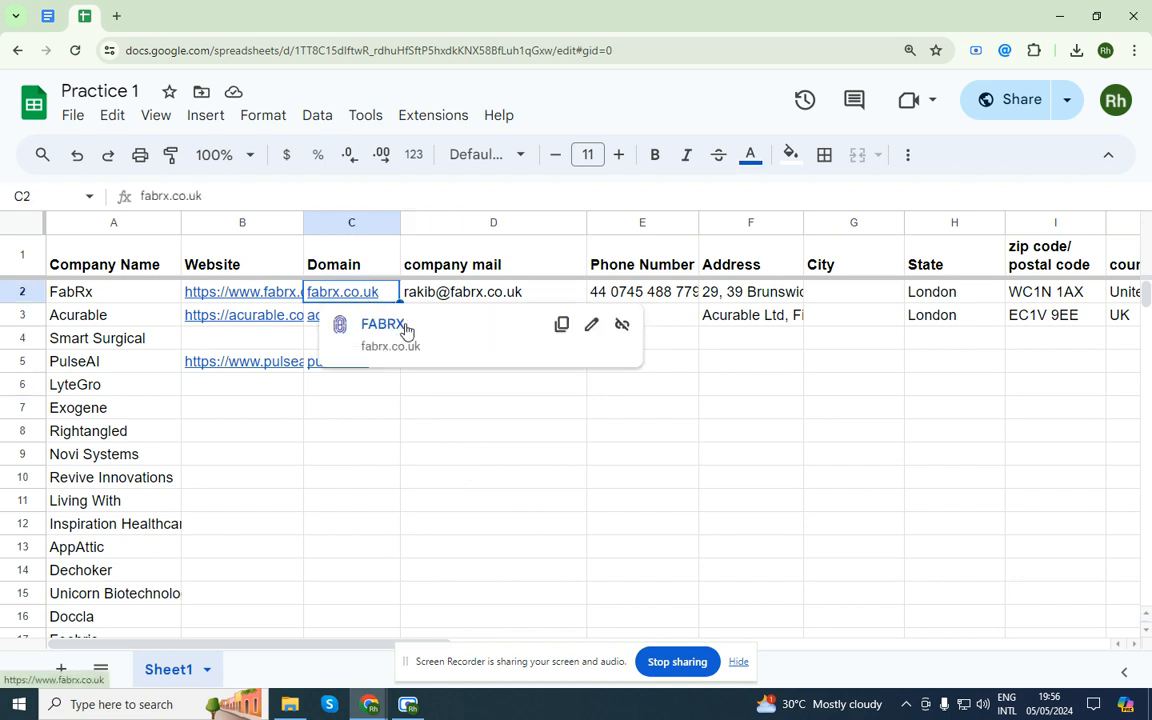
pyautogui.click(384, 324)
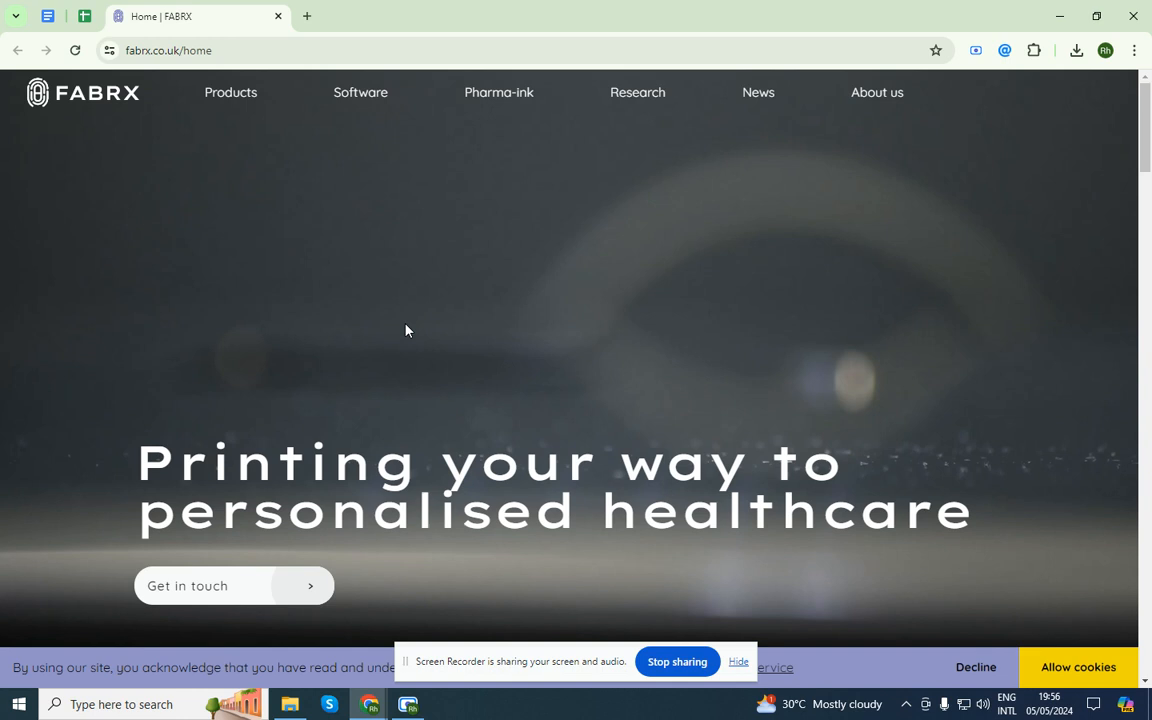
# Scroll the FabRx site to its footer and allow cookies
pyautogui.click(1148, 615)
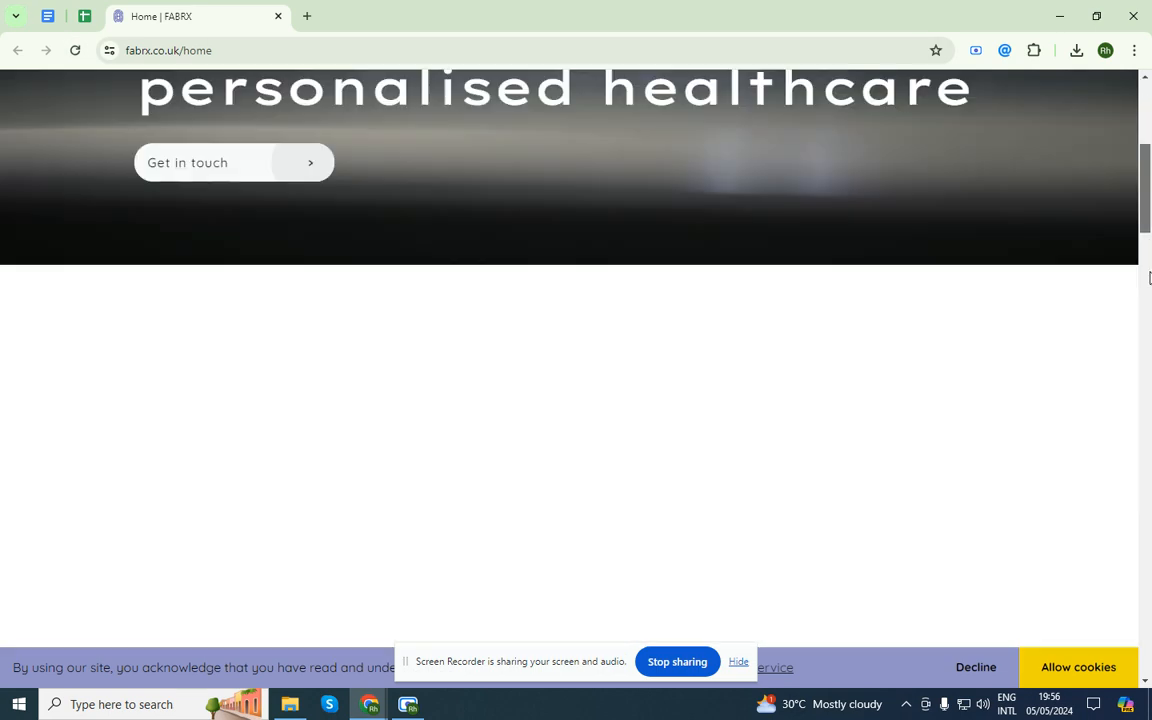
pyautogui.click(1148, 615)
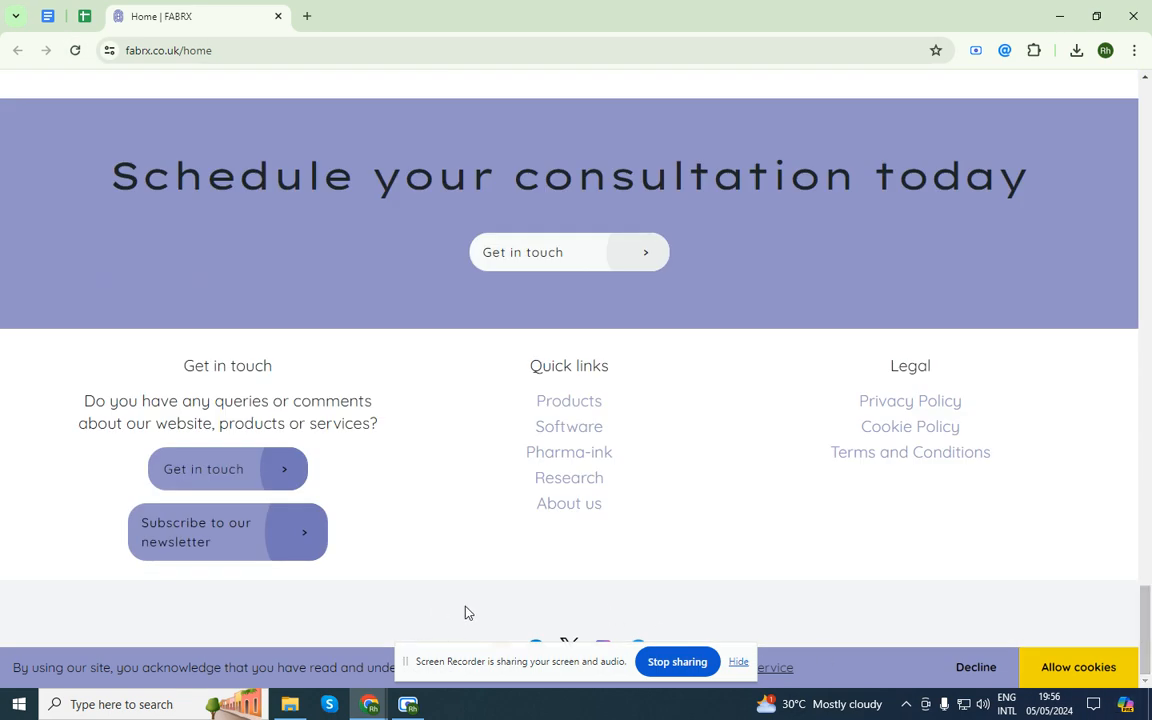
pyautogui.moveTo(519, 663); pyautogui.dragTo(706, 698)
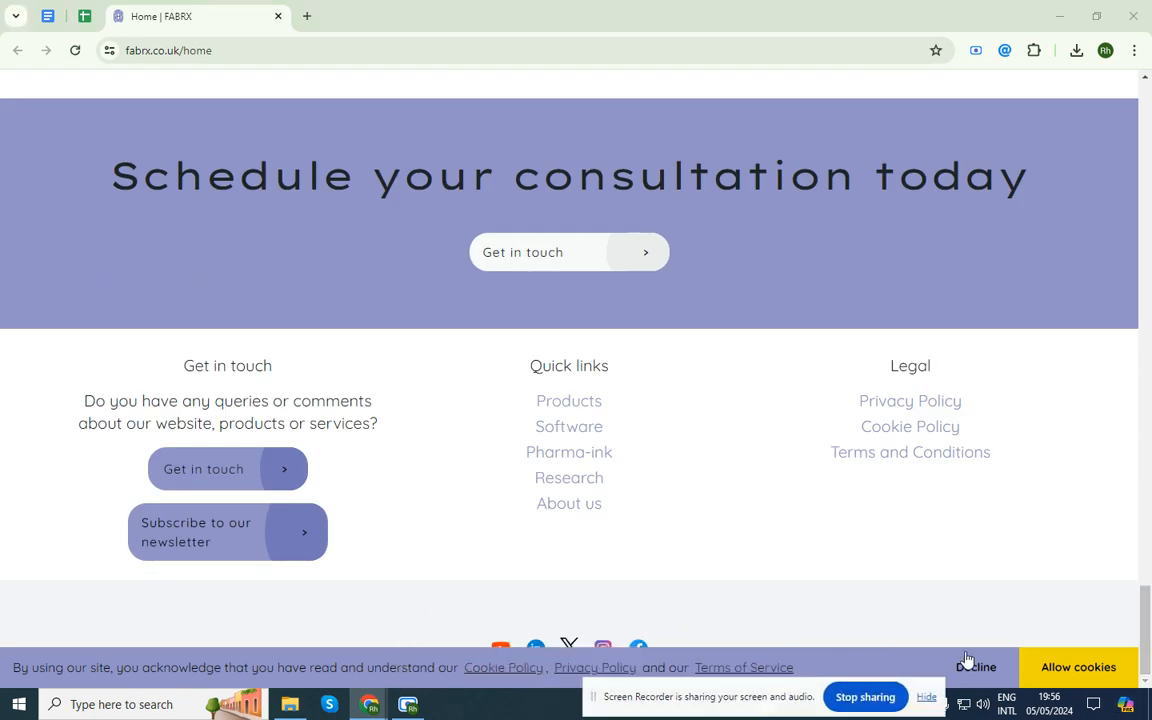
pyautogui.click(1069, 665)
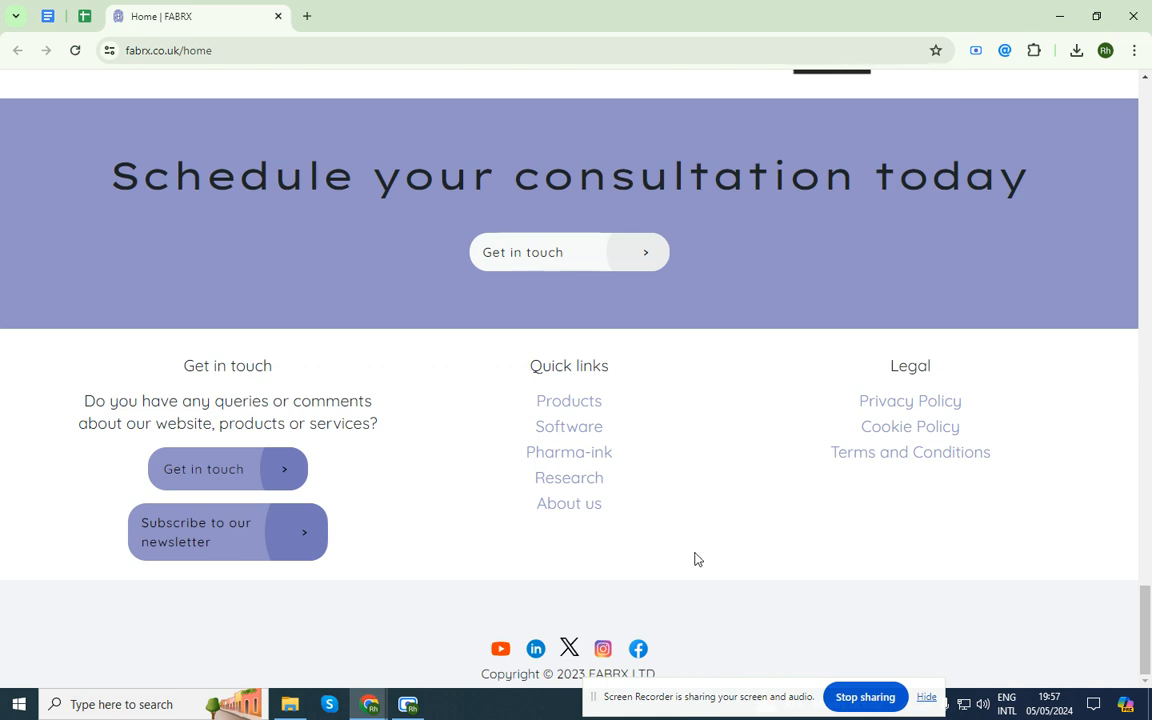
# View FabRx's About us page, then close the FabRx tab
pyautogui.click(594, 508)
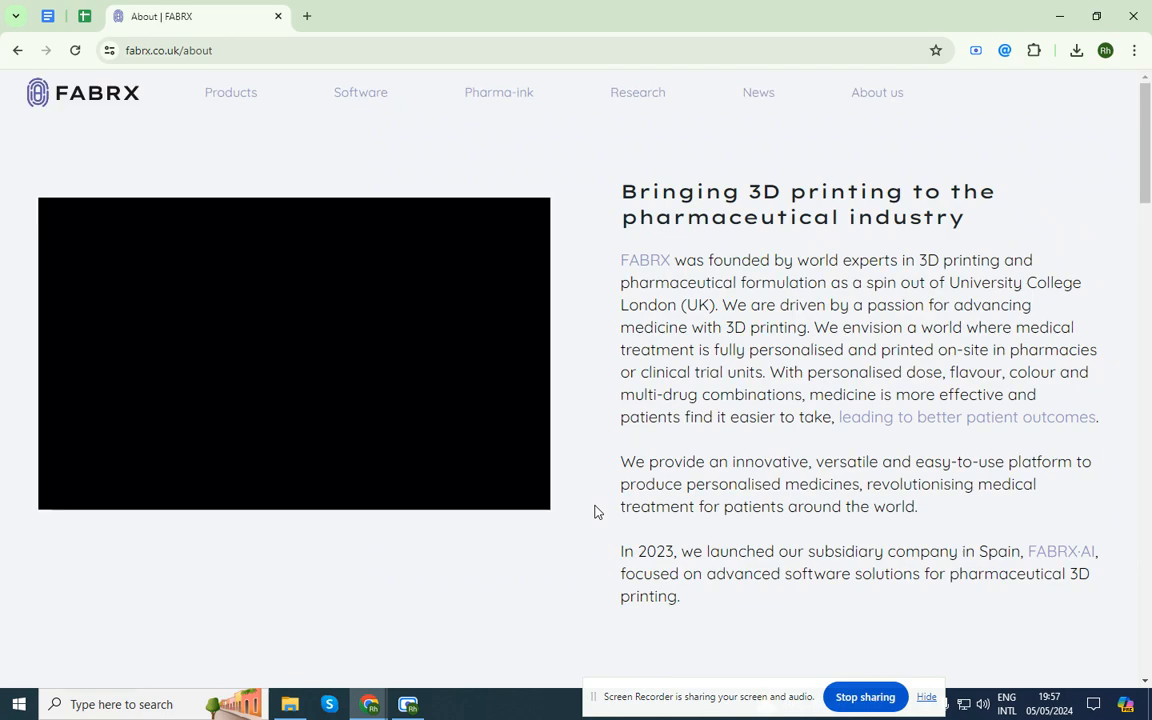
pyautogui.scroll(-3, 594, 511)
pyautogui.scroll(-4, 594, 511)
pyautogui.scroll(8, 594, 511)
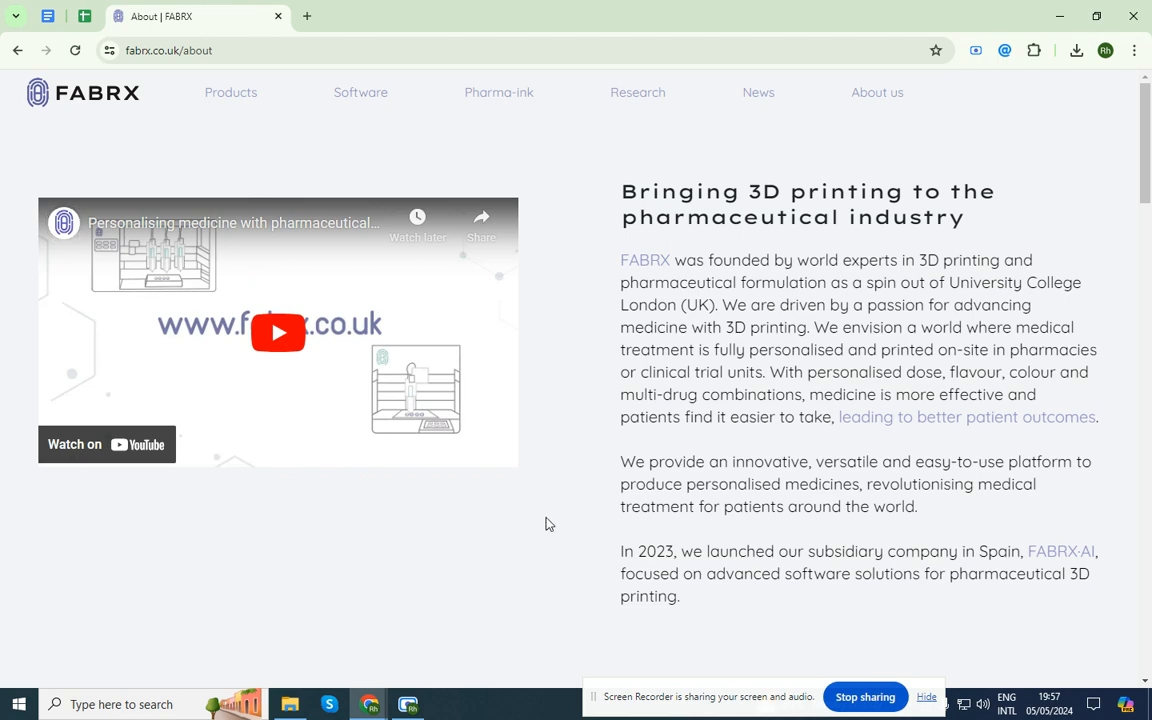
pyautogui.middleClick(184, 4)
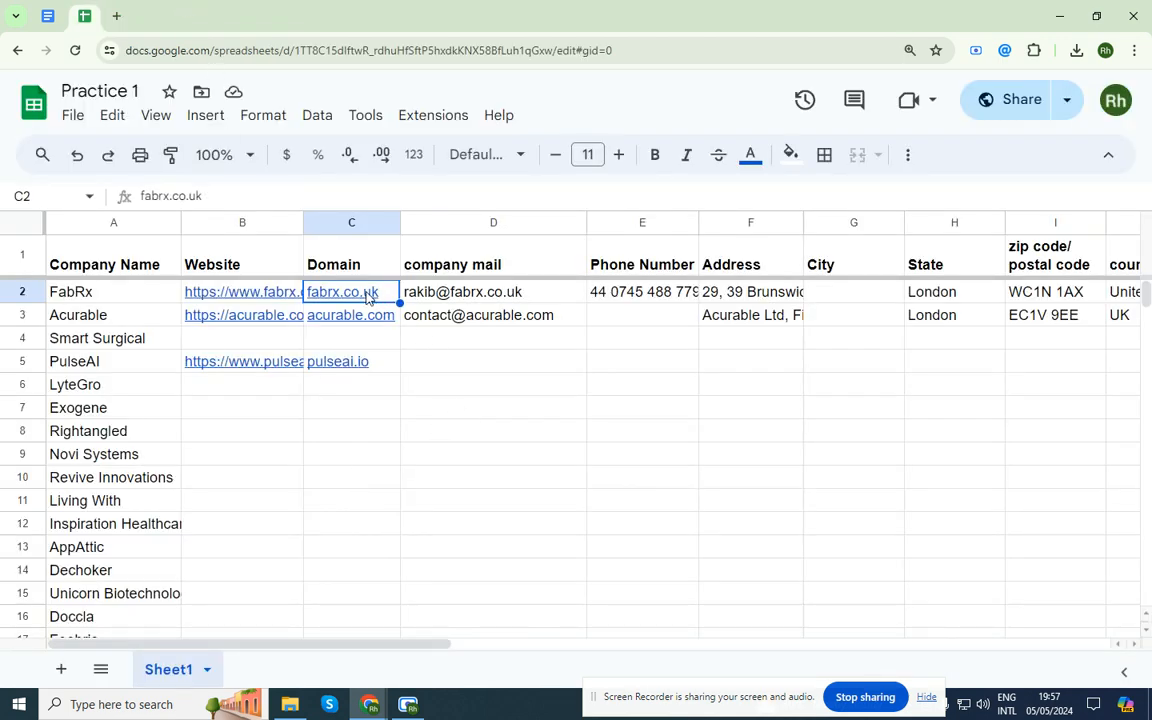
# Reopen the FabRx home page from the fabrx.co.uk link in cell C2
pyautogui.click(386, 325)
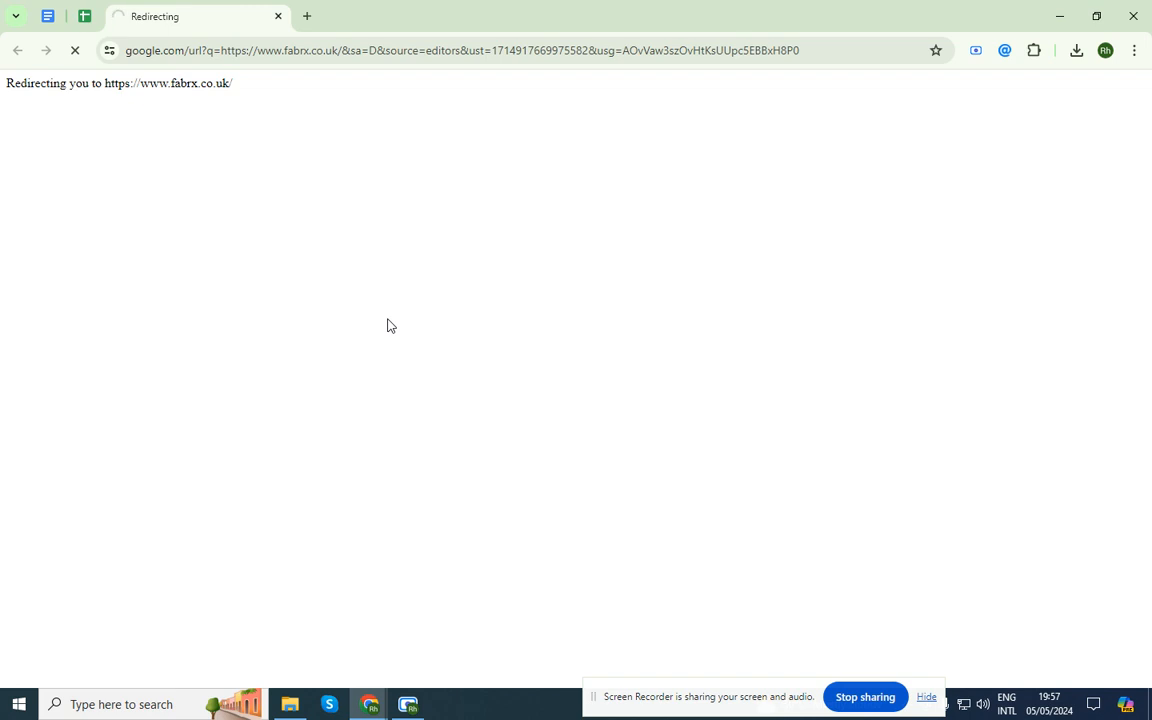
pyautogui.click(84, 16)
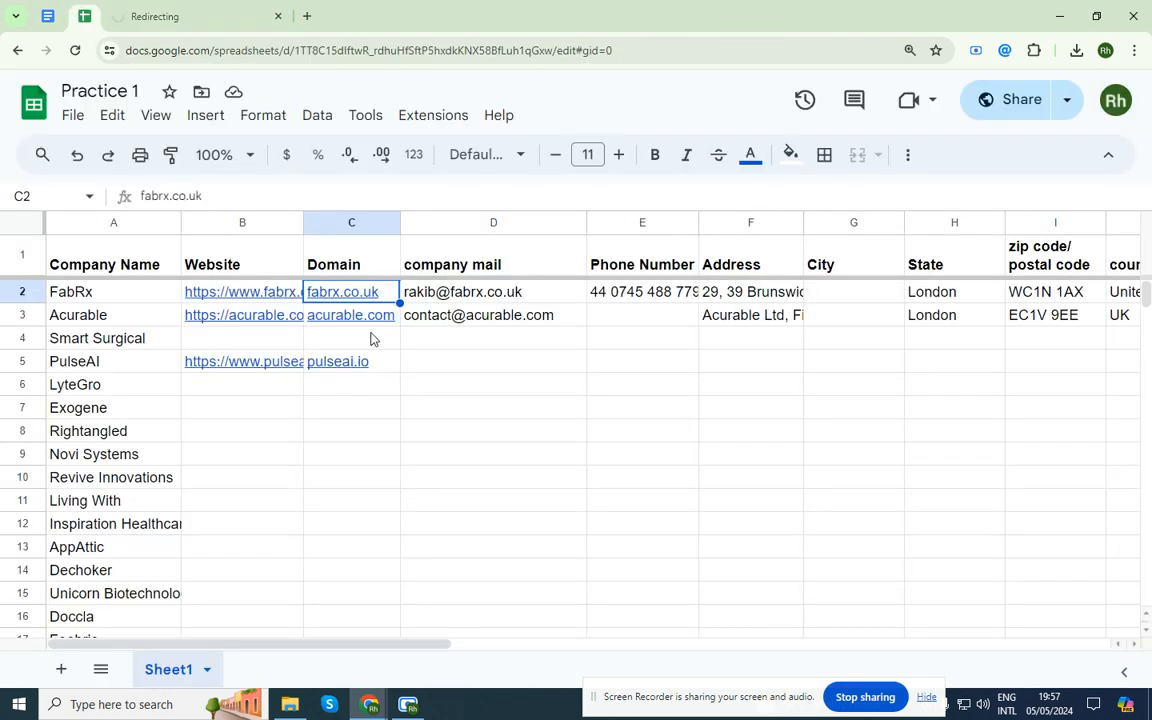
pyautogui.click(200, 14)
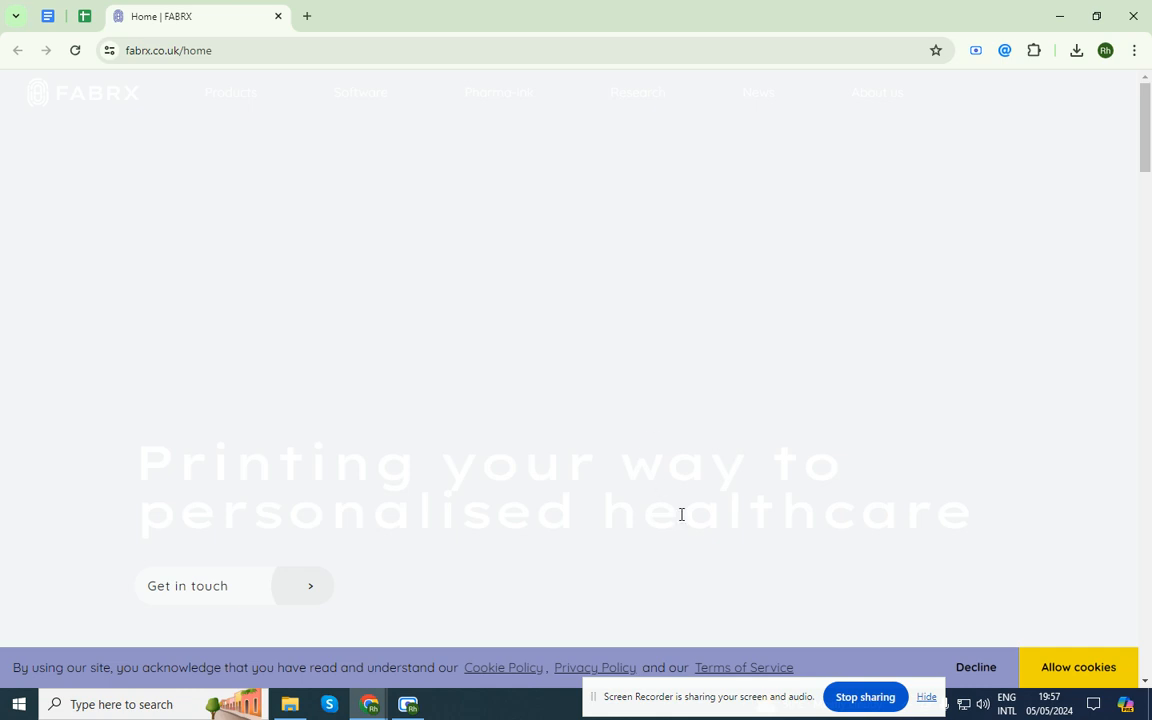
# Check the FabRx home page with Email Hunter, then go to the About us page
pyautogui.click(1004, 50)
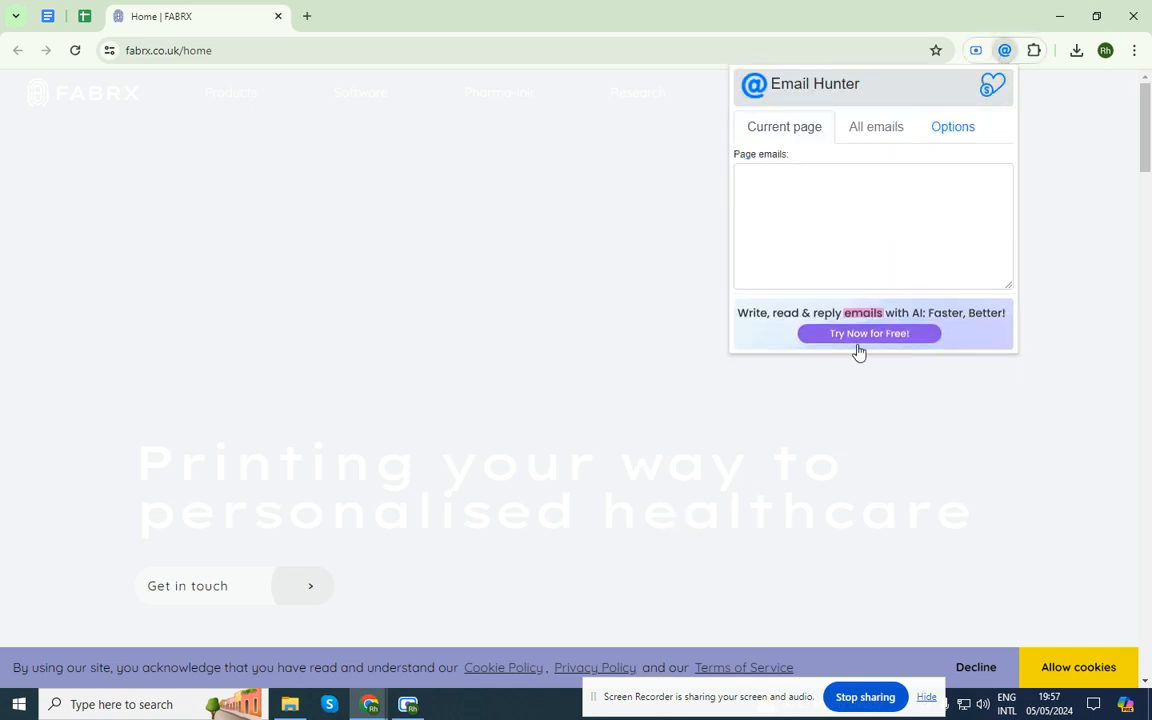
pyautogui.click(567, 373)
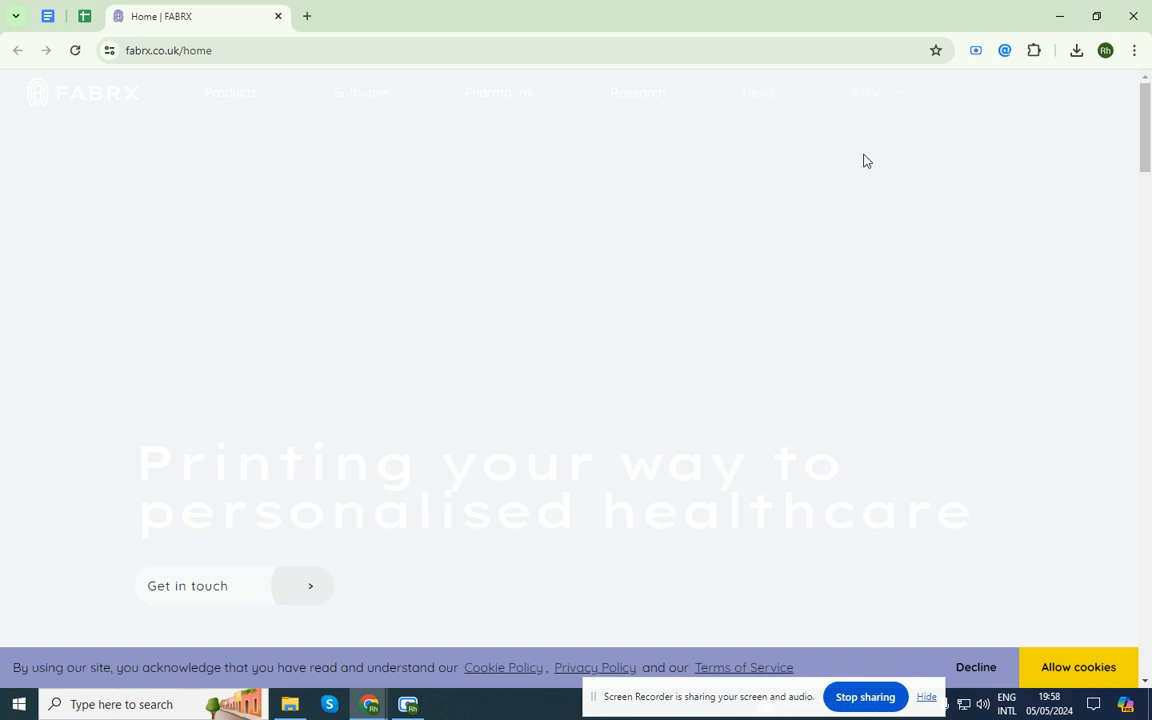
pyautogui.click(862, 101)
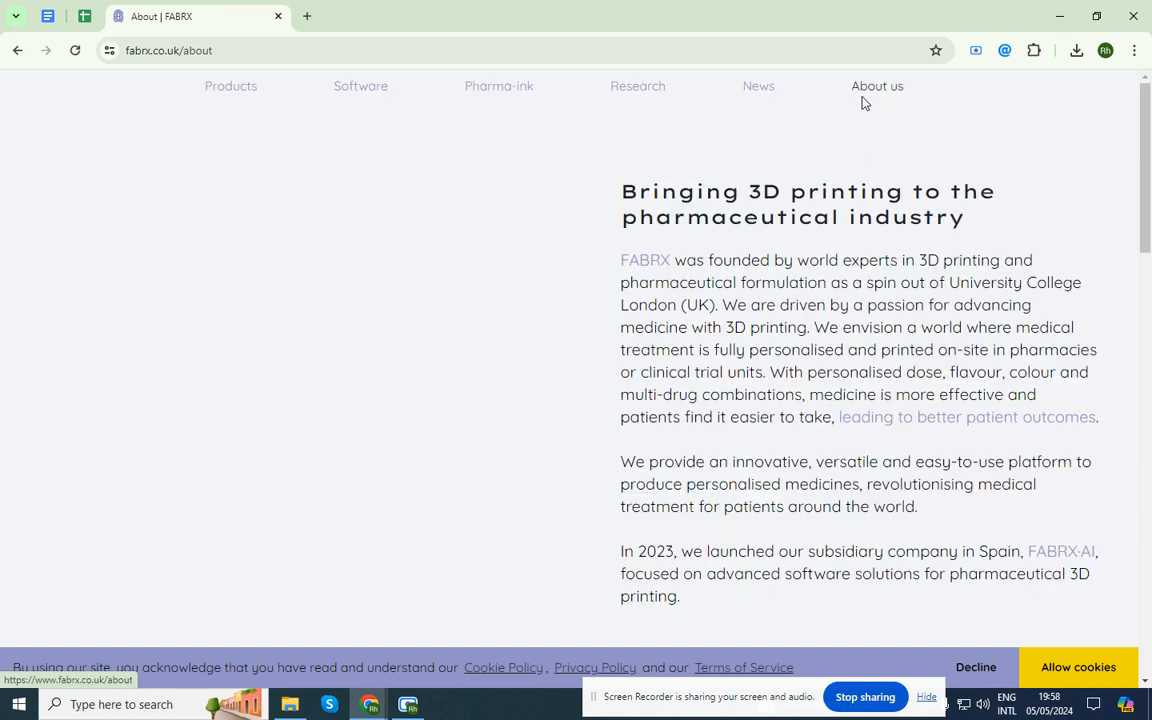
pyautogui.scroll(-2, 840, 205)
pyautogui.scroll(-3, 840, 205)
# Scan the About us page with Email Hunter and accept the site's cookies
pyautogui.click(1005, 50)
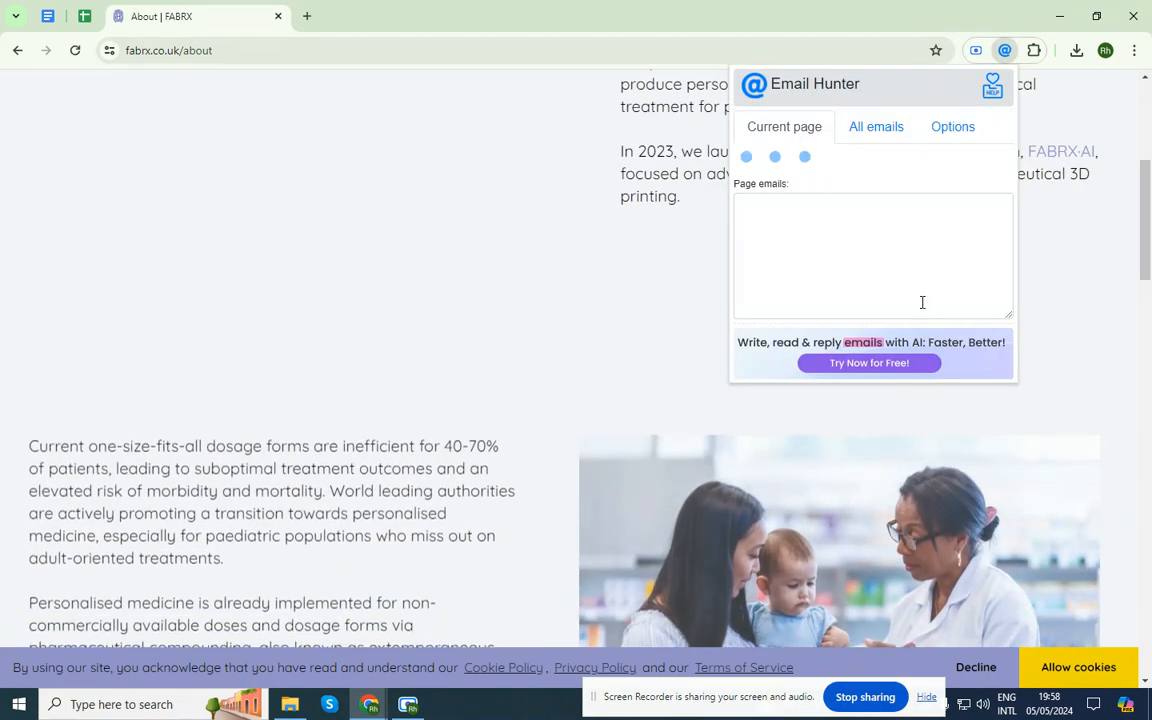
pyautogui.click(466, 291)
pyautogui.scroll(-15, 466, 291)
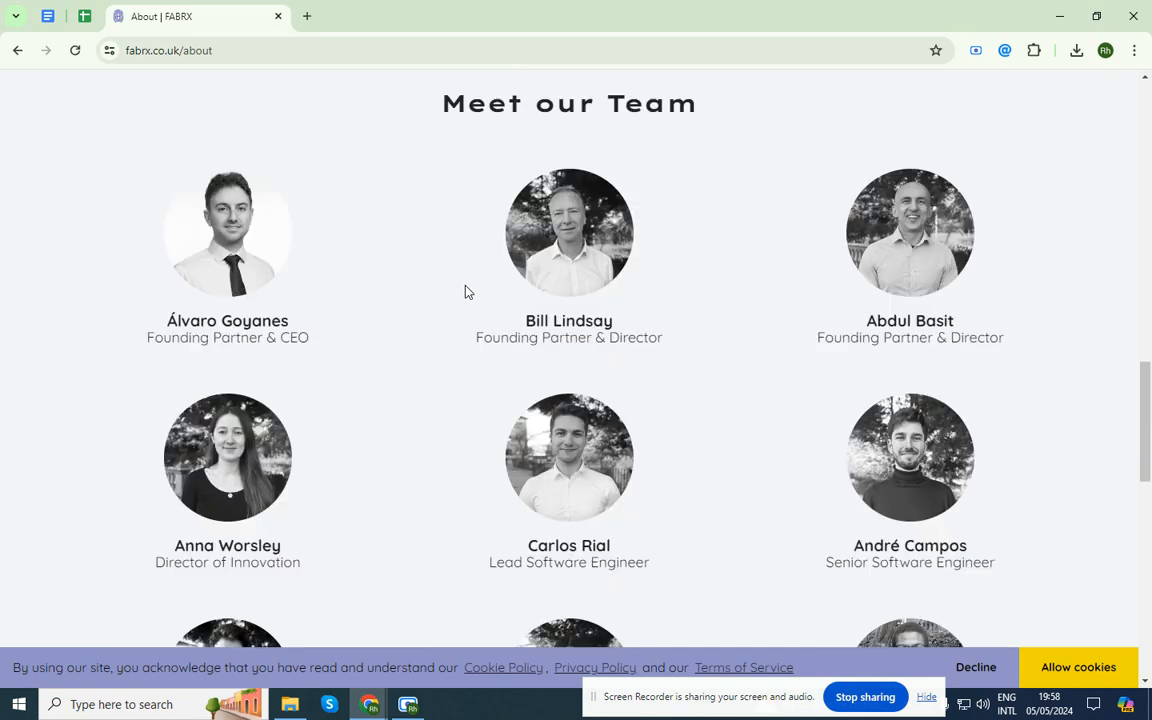
pyautogui.scroll(-5, 466, 291)
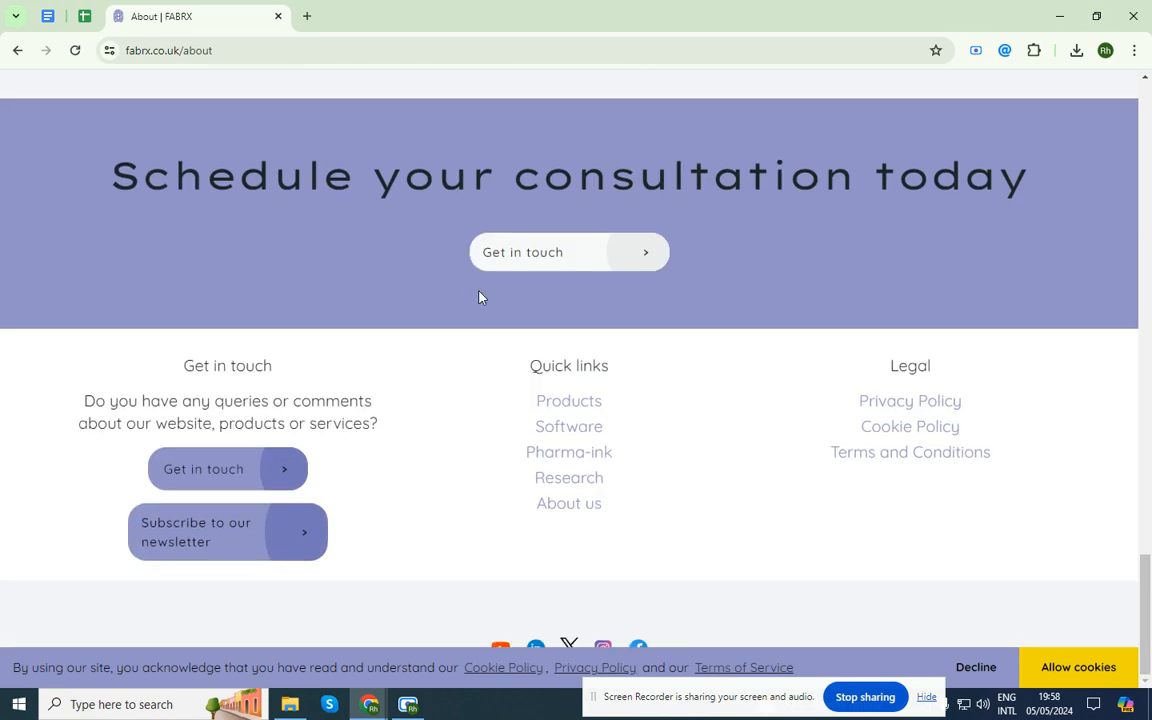
pyautogui.click(1080, 672)
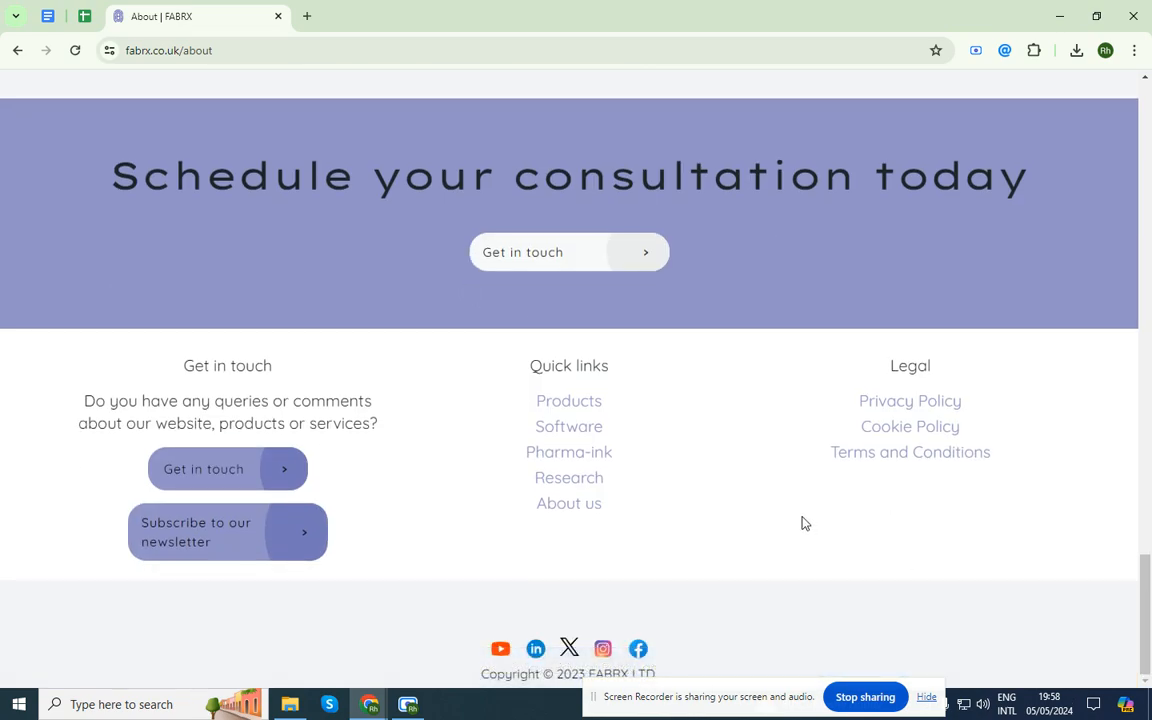
pyautogui.scroll(20, 805, 523)
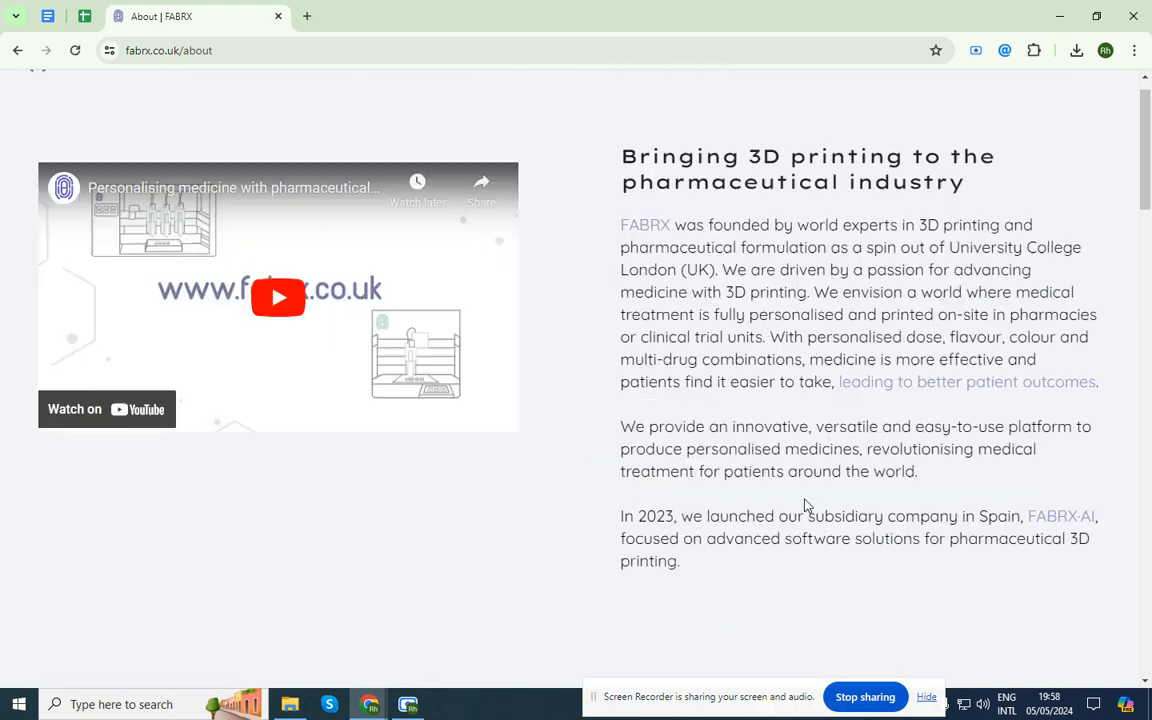
pyautogui.scroll(1, 805, 505)
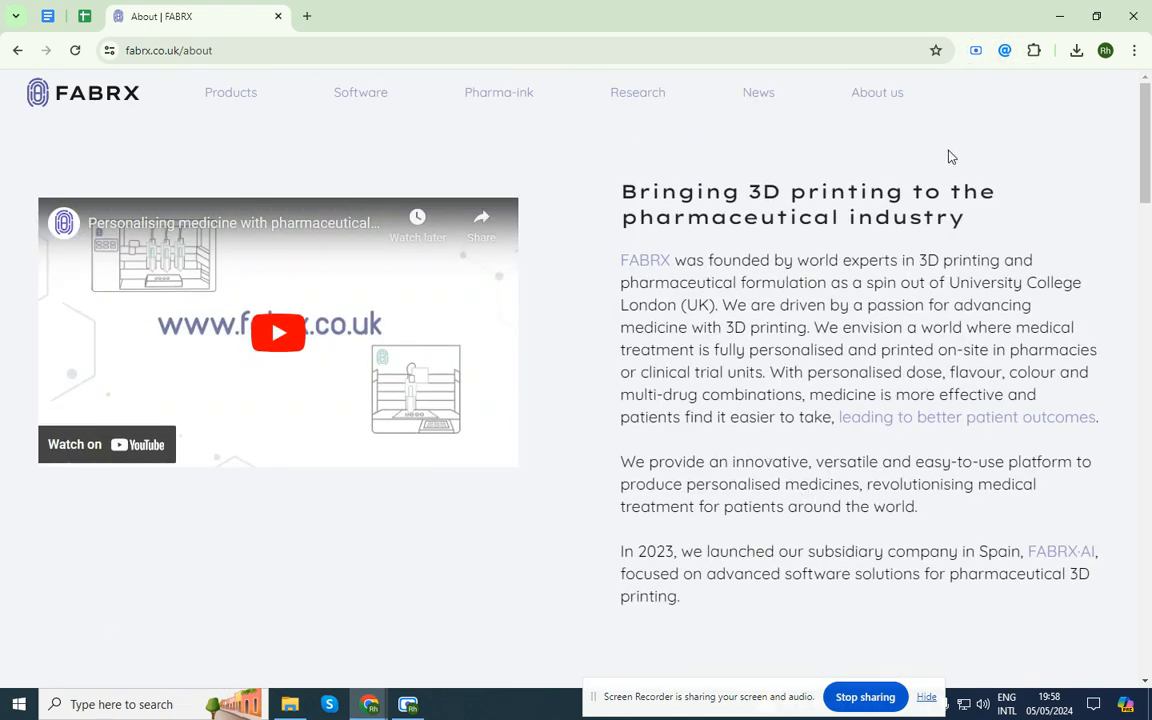
pyautogui.click(1005, 51)
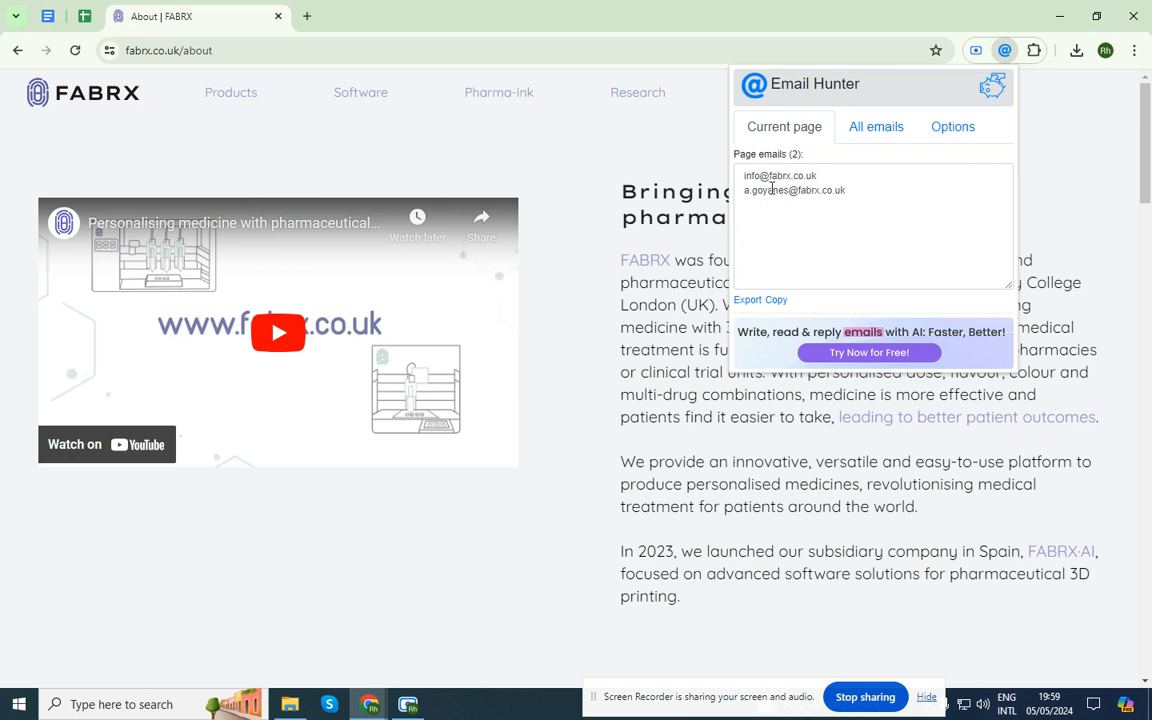
pyautogui.click(772, 205)
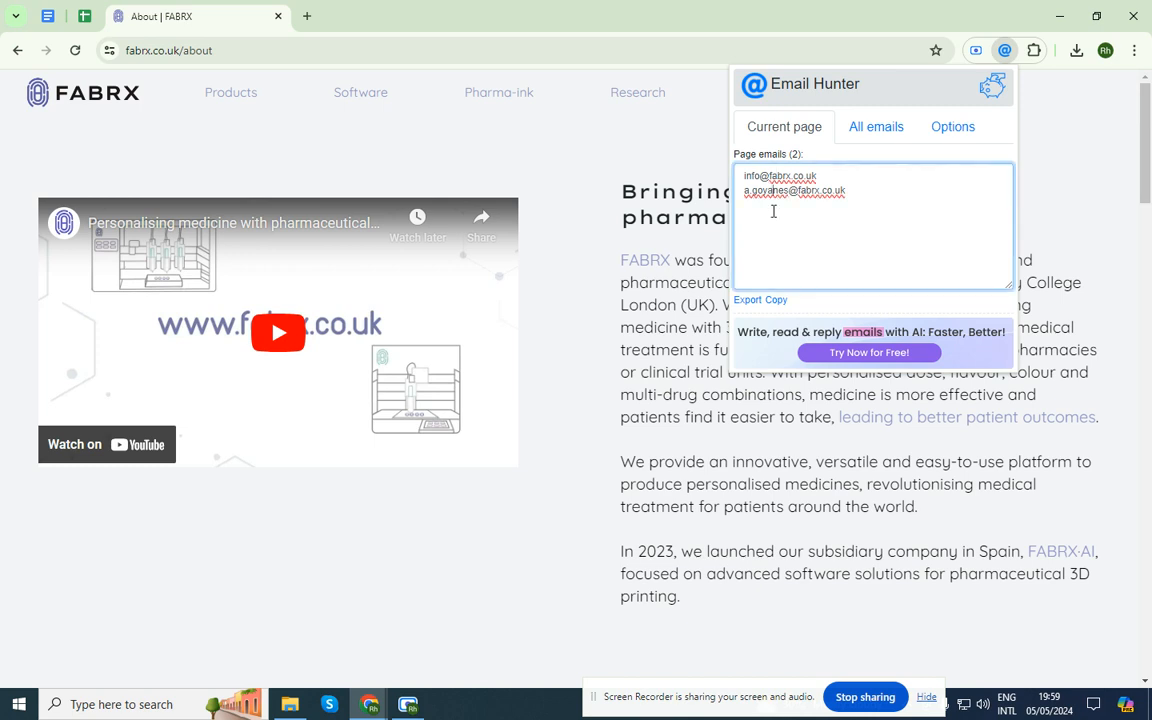
pyautogui.click(433, 170)
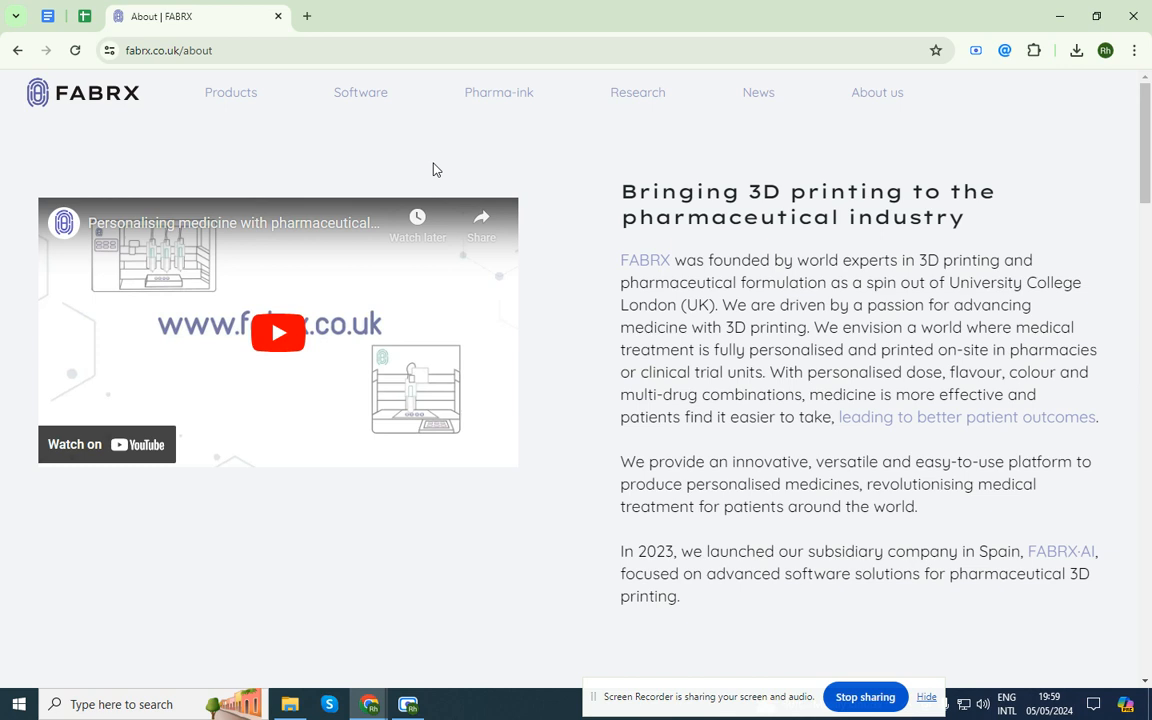
pyautogui.click(84, 16)
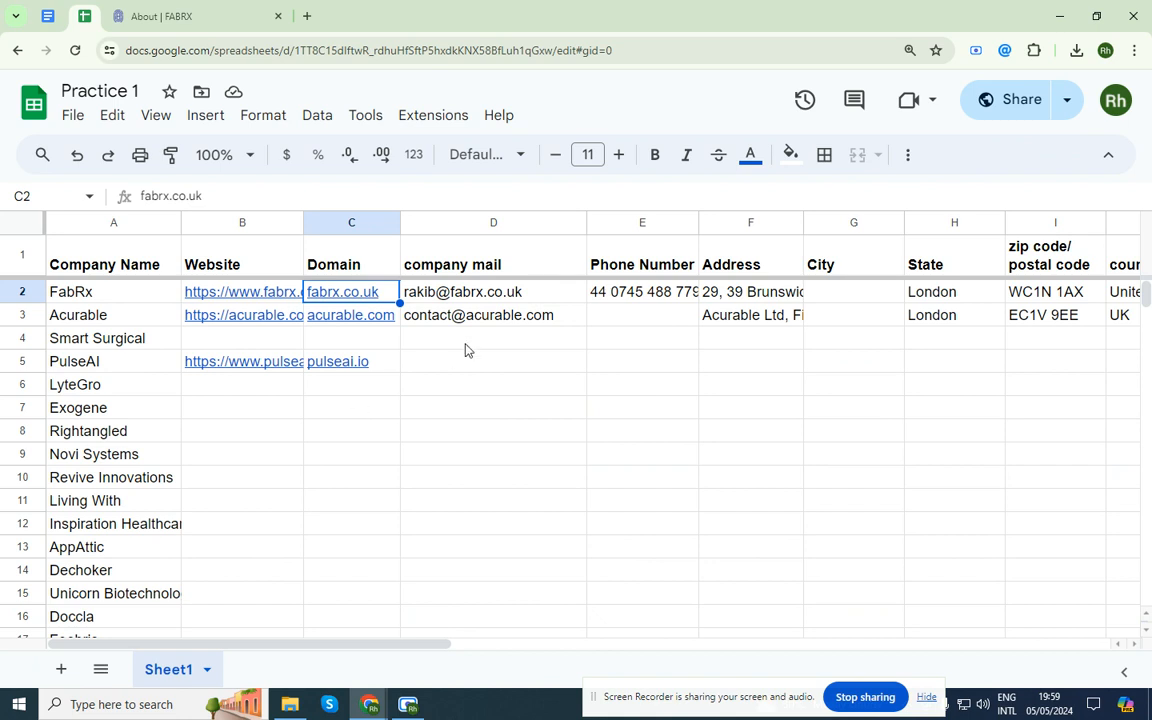
# Clear the existing emails from company mail cells D2 to D5
pyautogui.moveTo(418, 288); pyautogui.dragTo(466, 363)
pyautogui.press('Delete')
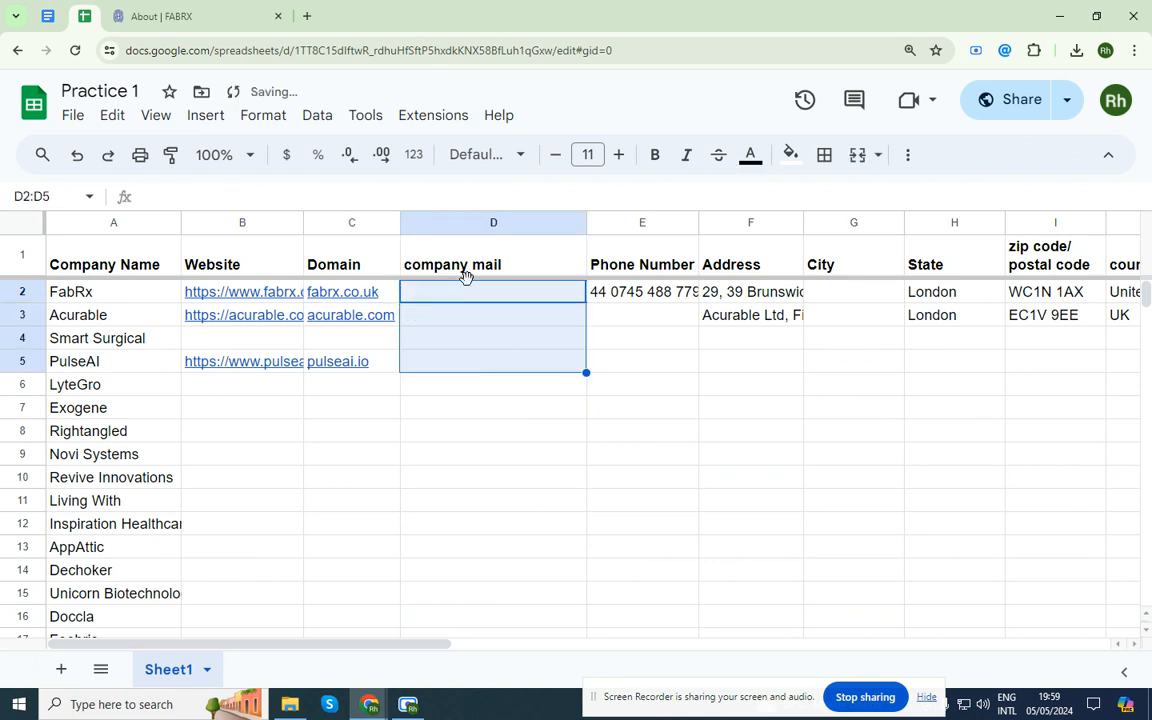
pyautogui.click(418, 246)
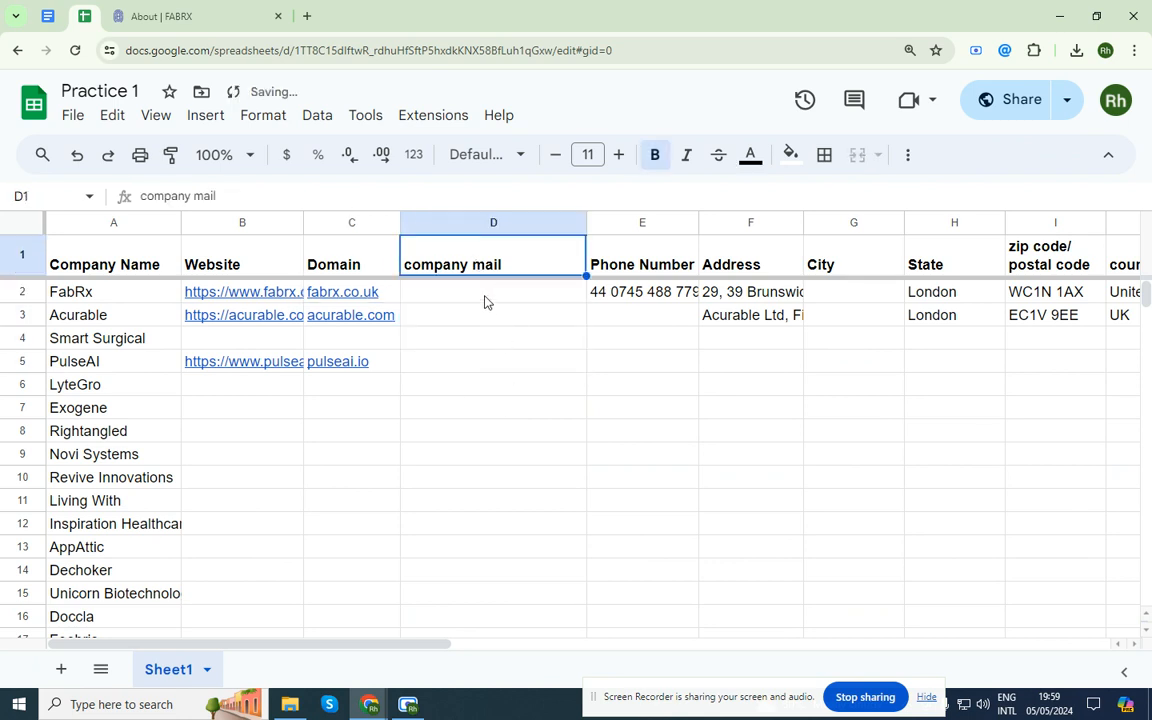
pyautogui.click(483, 301)
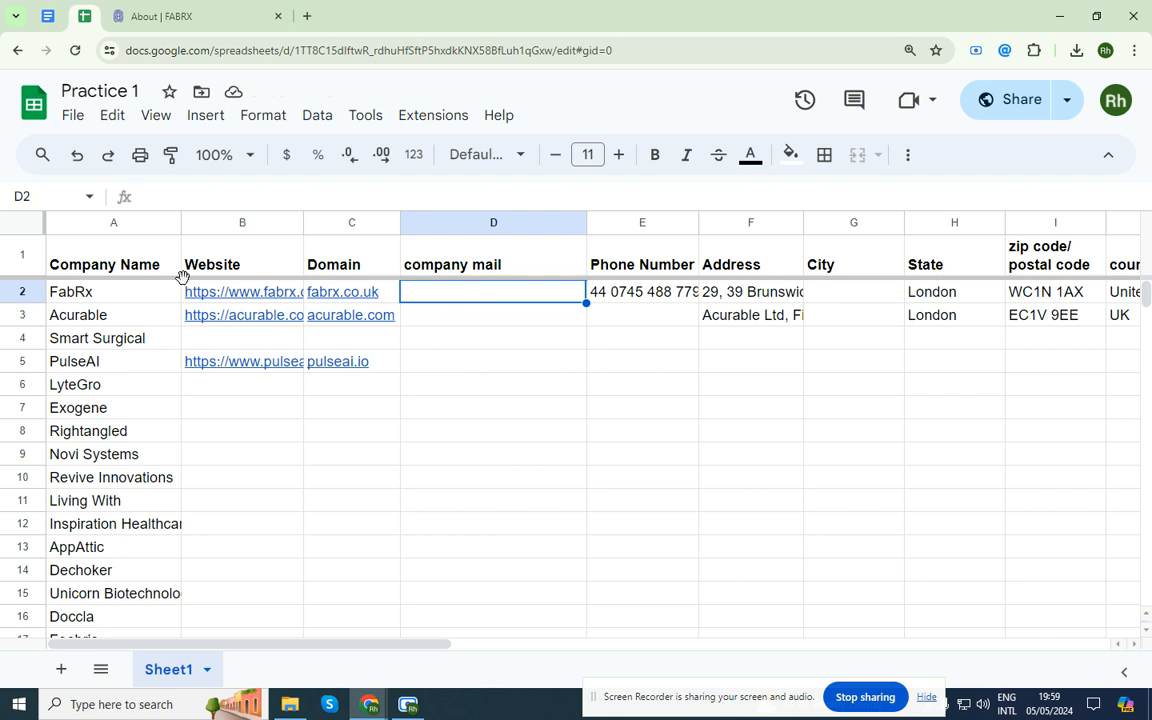
# Copy the FabRx company name from A2 and search Google for it in a new tab
pyautogui.click(136, 259)
pyautogui.click(135, 314)
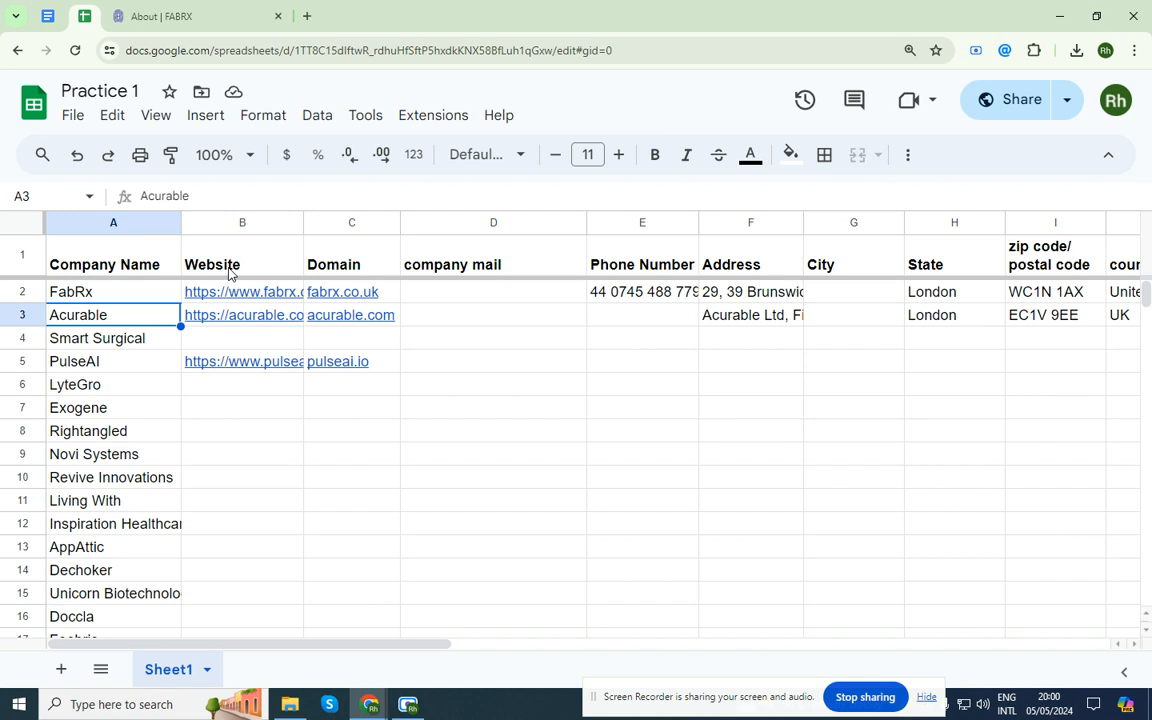
pyautogui.click(82, 291)
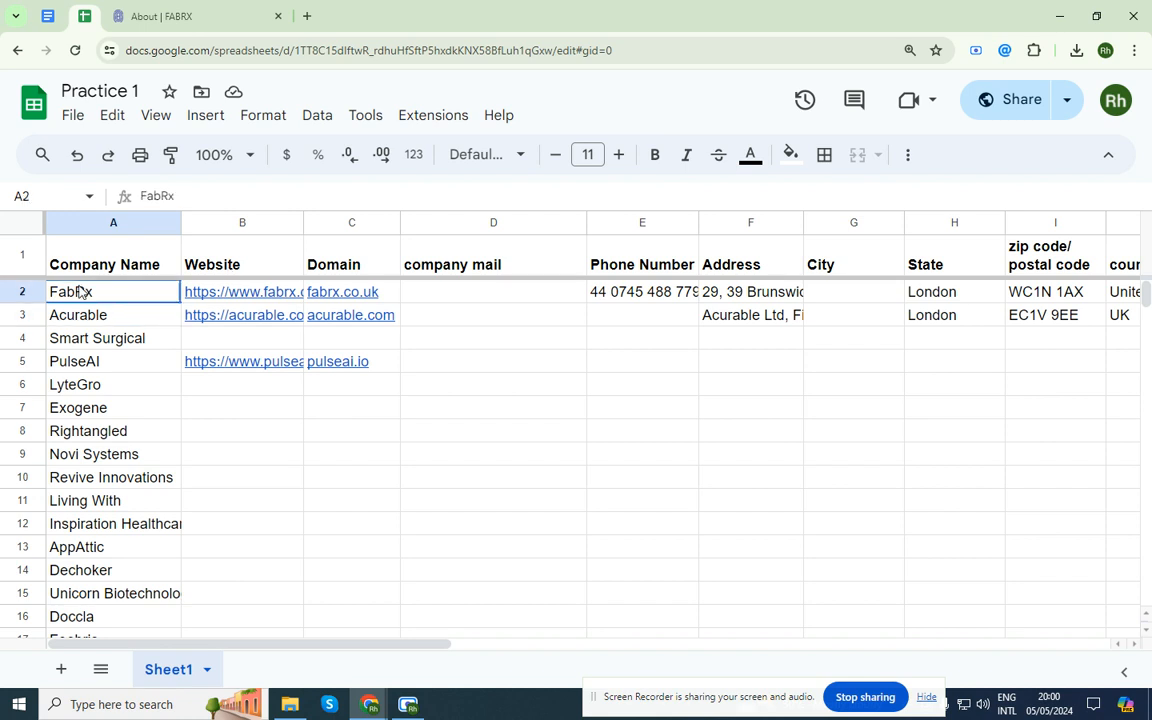
pyautogui.click(307, 16)
pyautogui.write('FabRx')
pyautogui.press('Return')
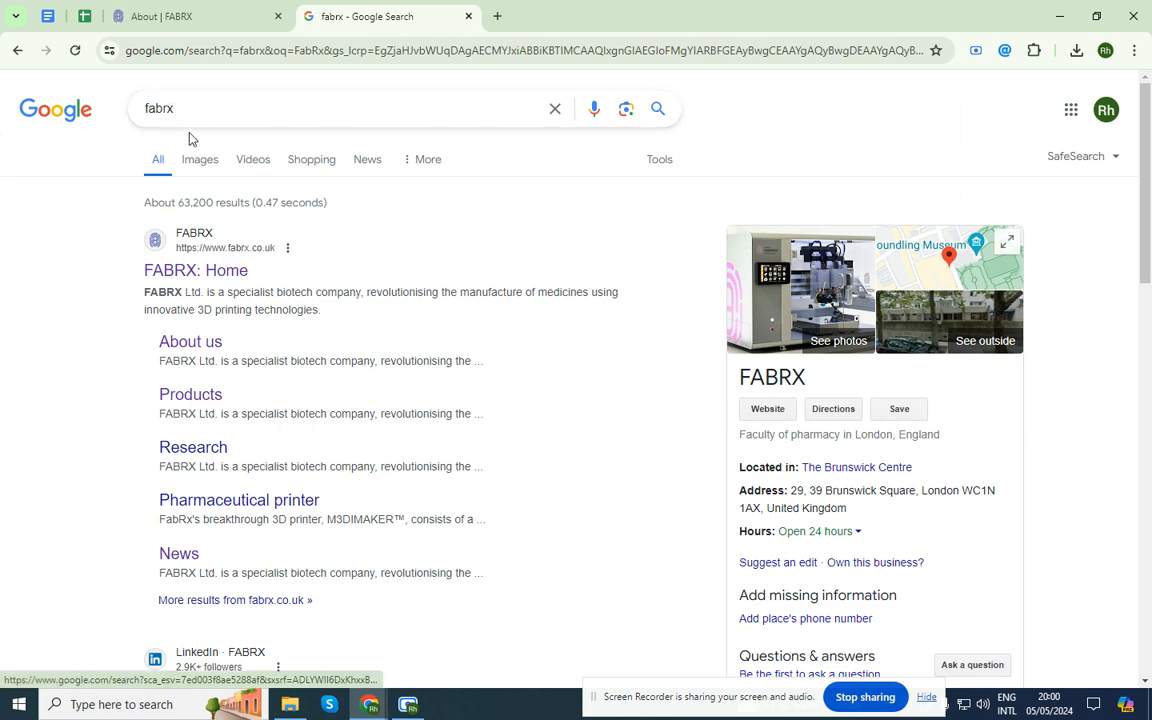
# Start a Lightshot capture of the FABRX search result, then cancel it
pyautogui.moveTo(182, 110); pyautogui.dragTo(140, 108)
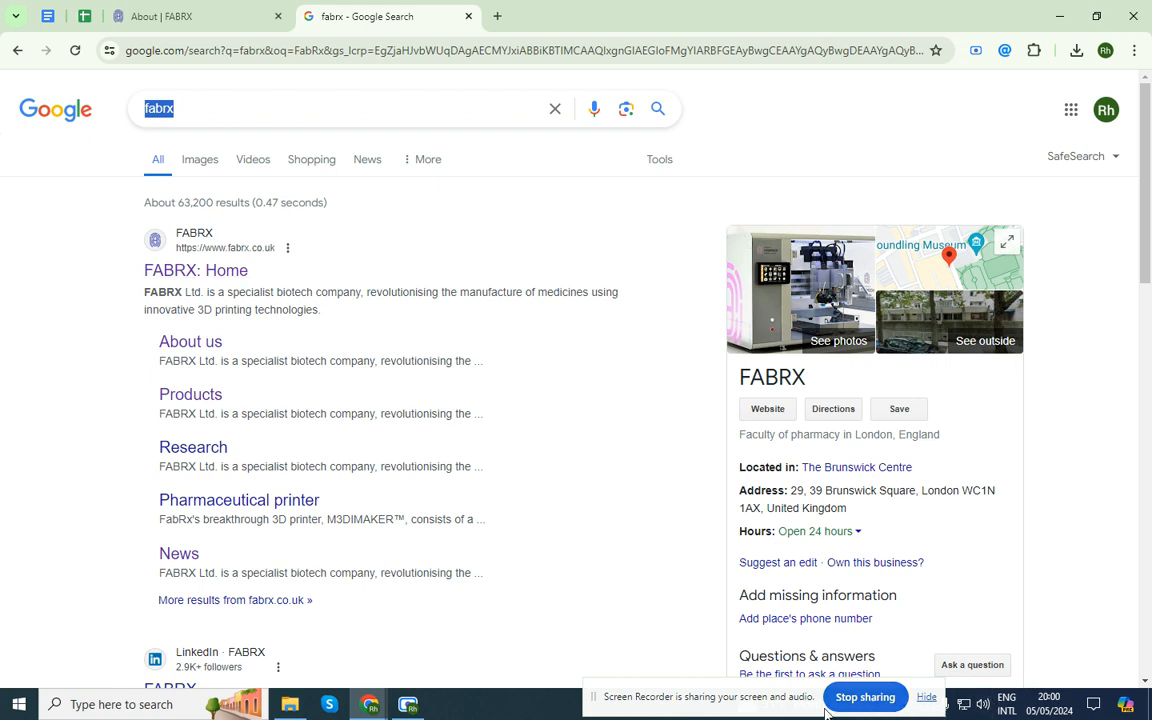
pyautogui.moveTo(777, 688); pyautogui.dragTo(641, 702)
pyautogui.click(906, 706)
pyautogui.click(906, 706)
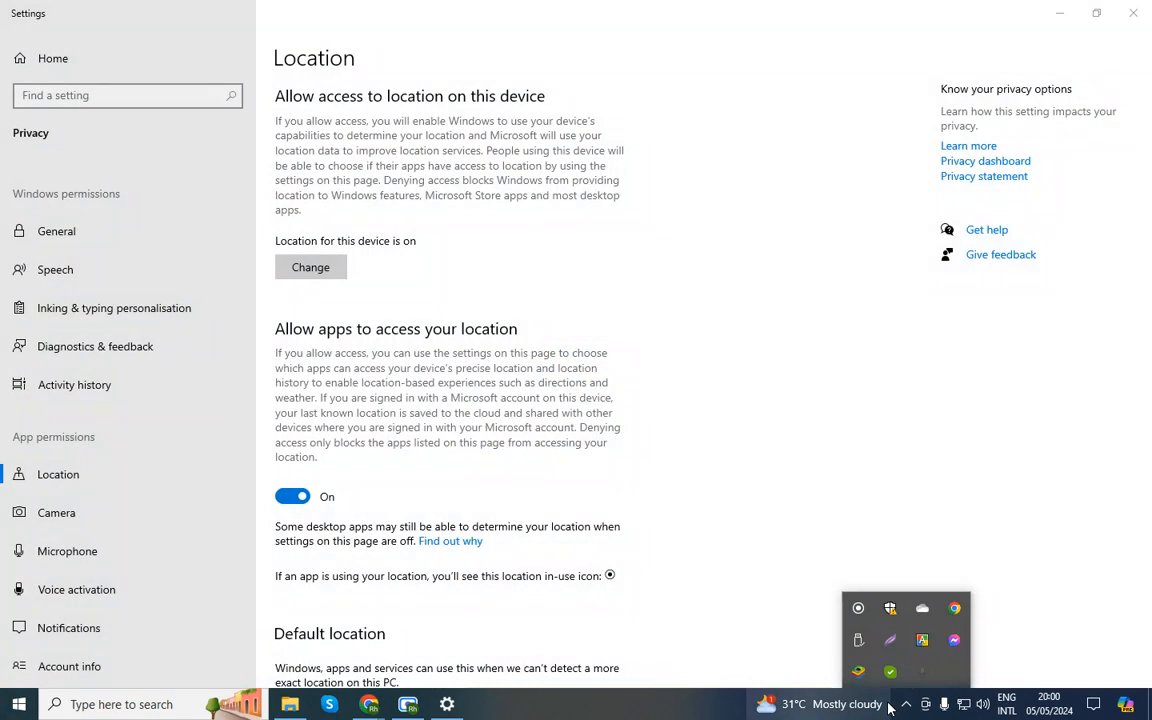
pyautogui.click(1145, 9)
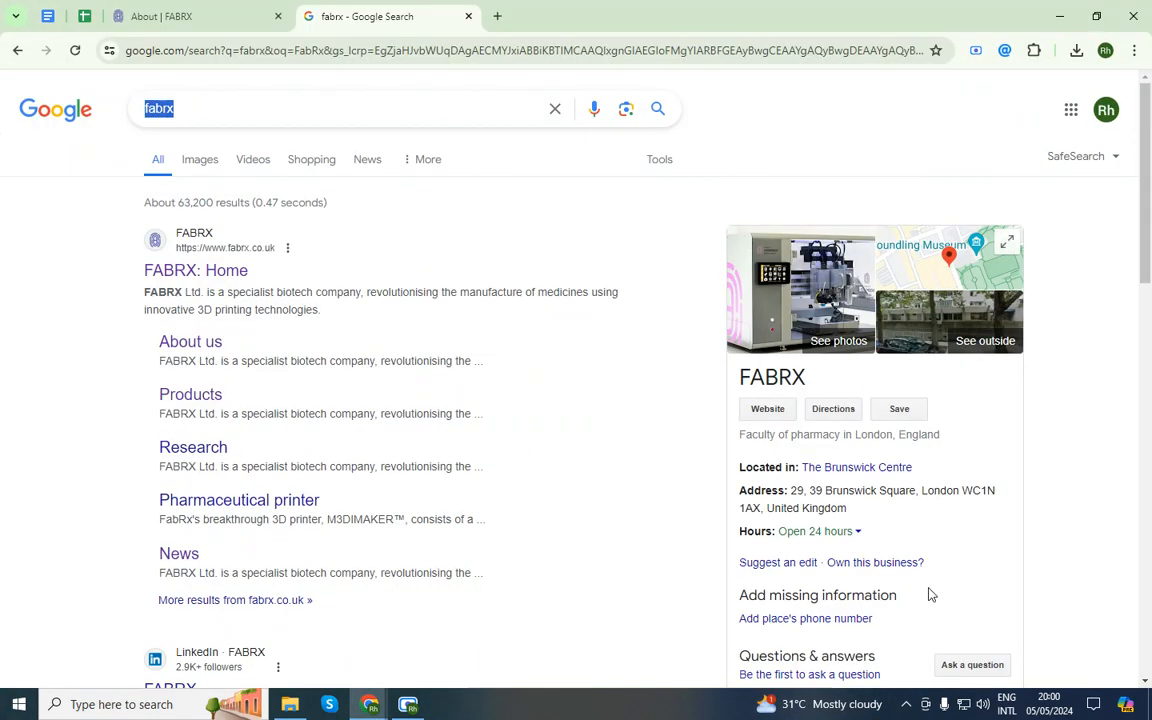
pyautogui.click(906, 705)
pyautogui.click(892, 642)
pyautogui.moveTo(128, 202); pyautogui.dragTo(254, 251)
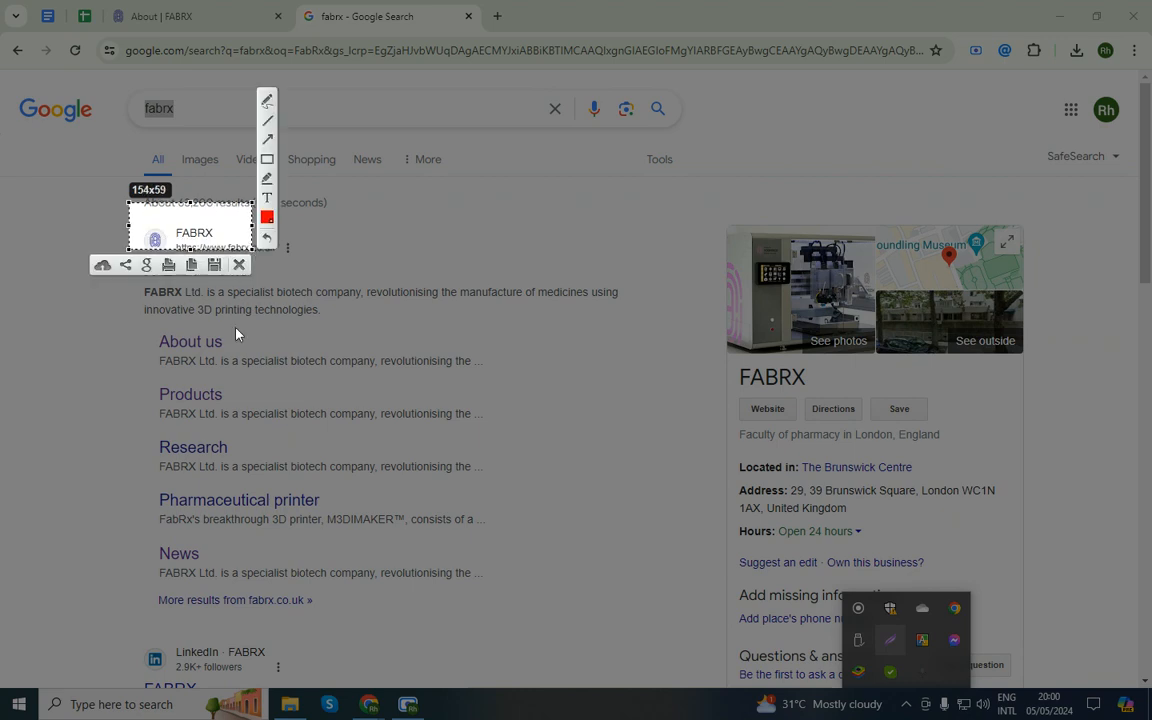
pyautogui.click(239, 265)
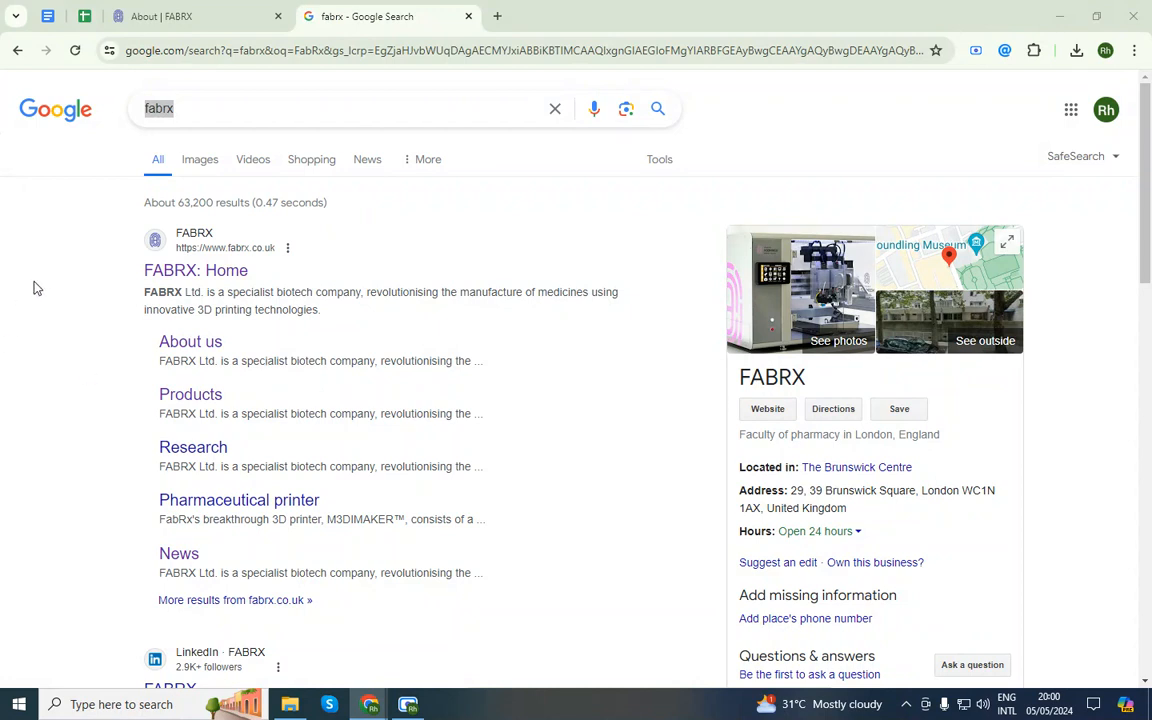
# Bring the browser back into focus and return to the Practice 1 spreadsheet
pyautogui.click(62, 288)
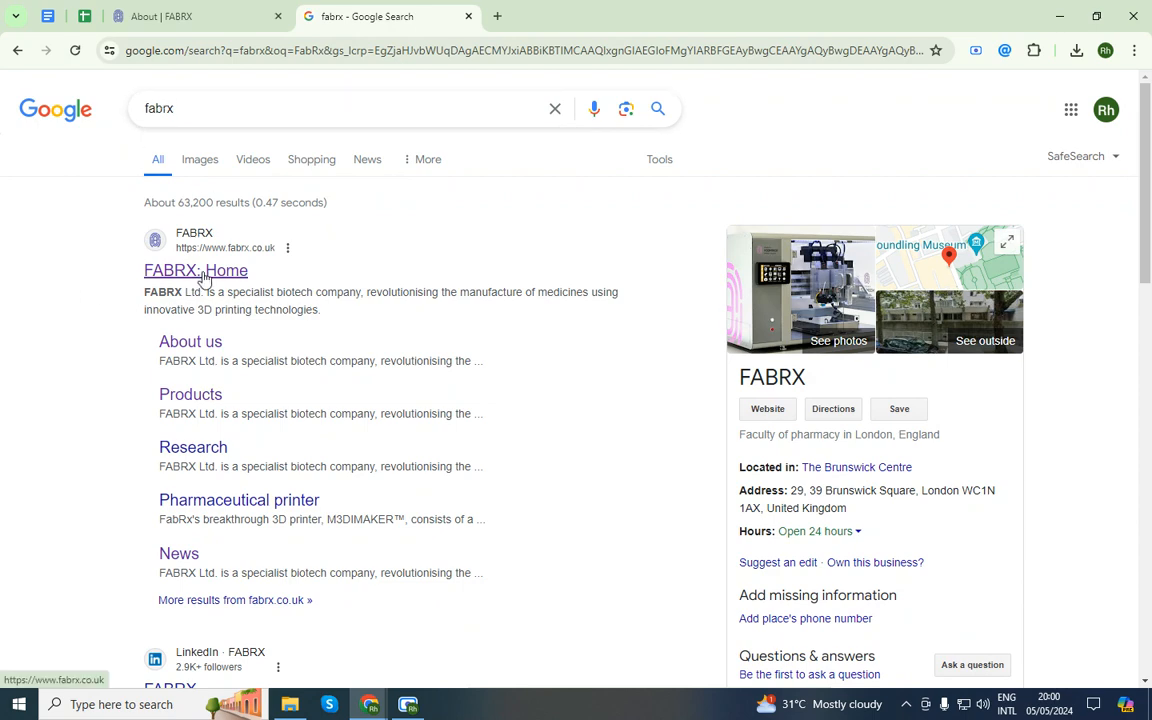
pyautogui.click(85, 15)
pyautogui.click(306, 405)
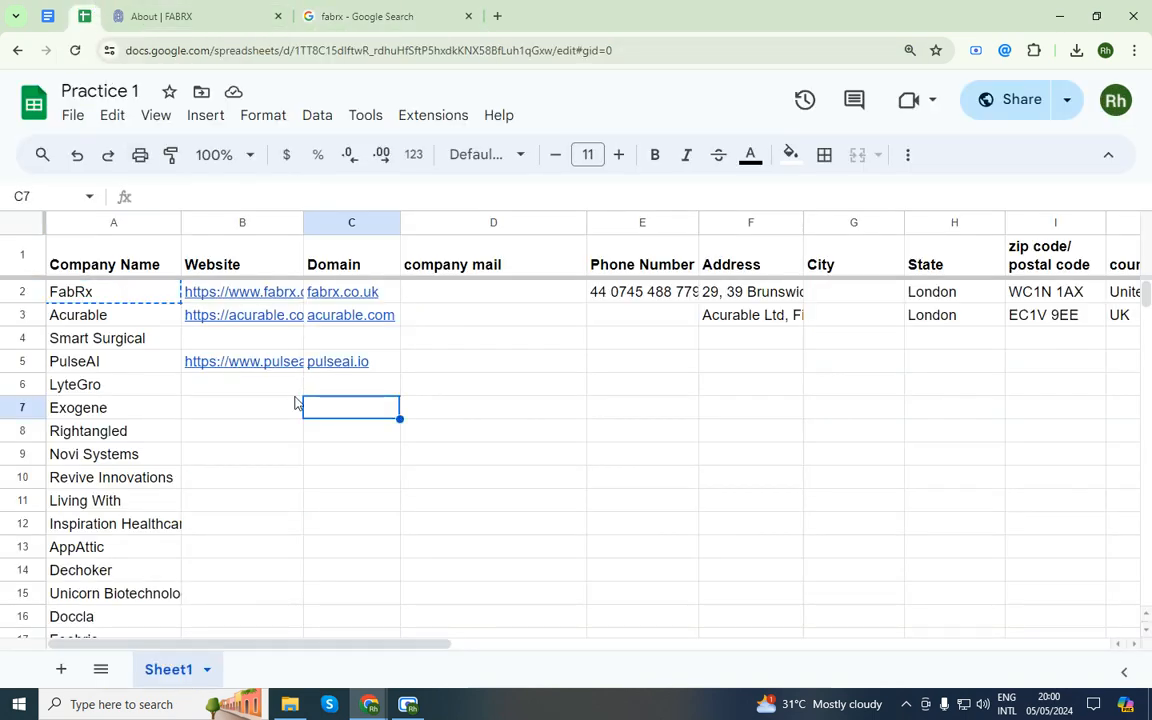
# Close the fabrx search tab and show Email Hunter's two emails on the FABRX About page
pyautogui.middleClick(382, 8)
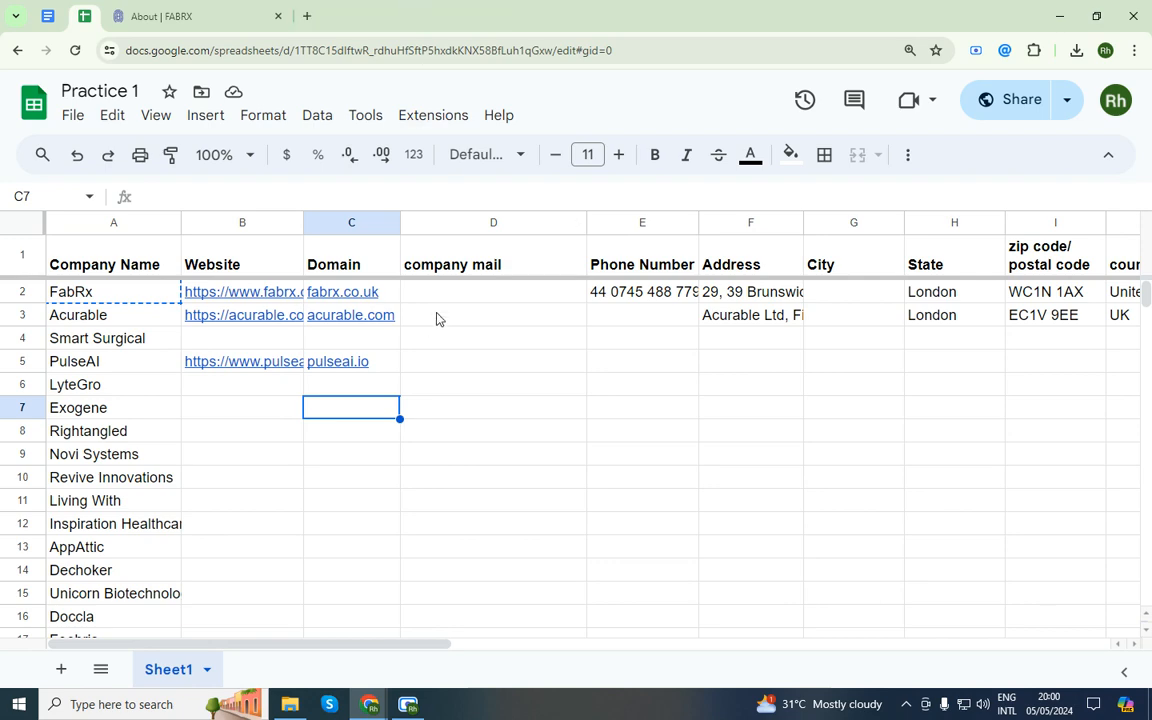
pyautogui.click(229, 12)
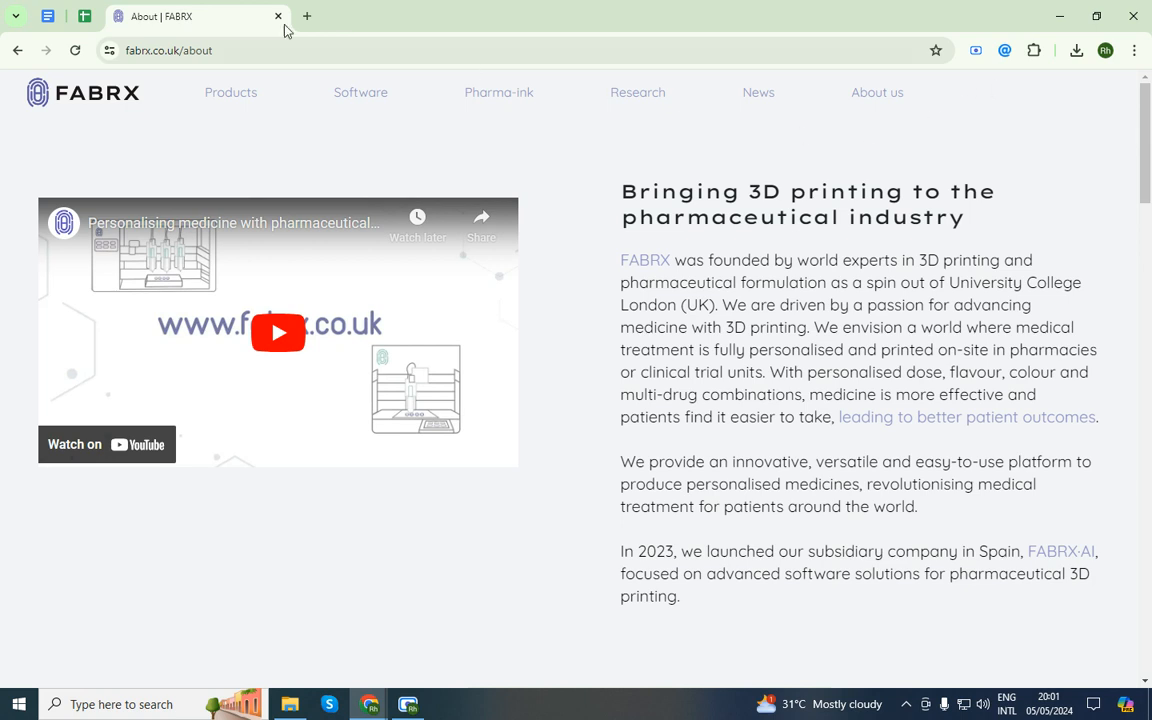
pyautogui.click(84, 15)
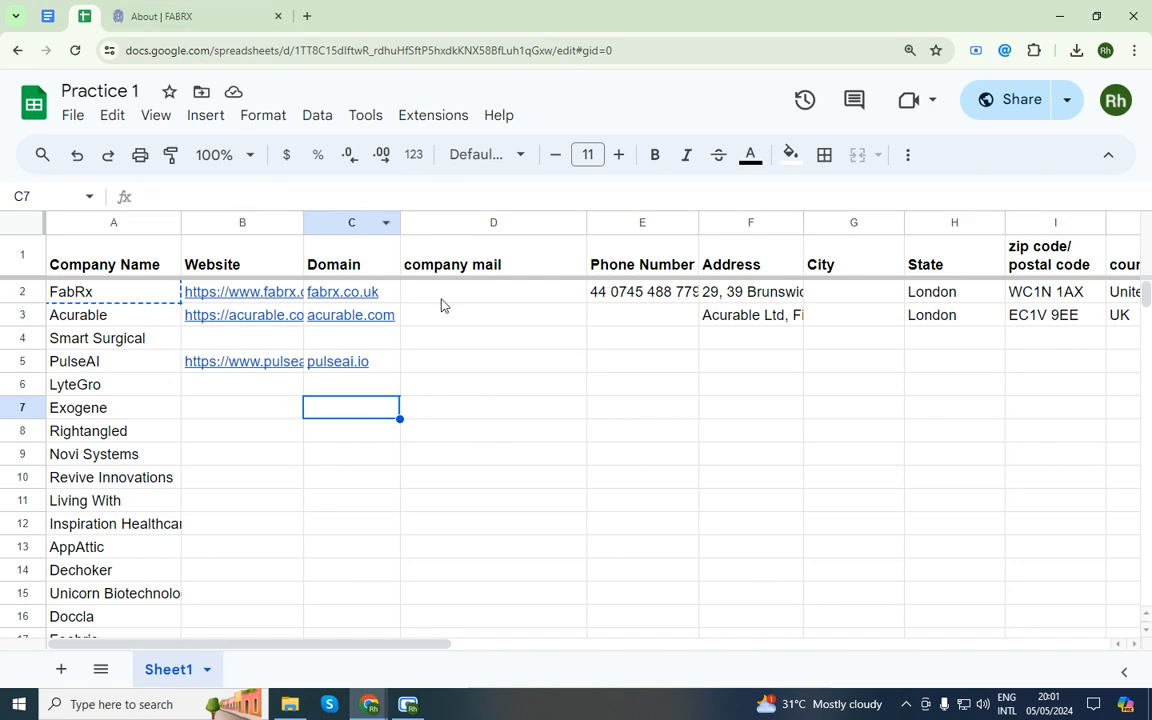
pyautogui.click(226, 14)
pyautogui.click(1006, 55)
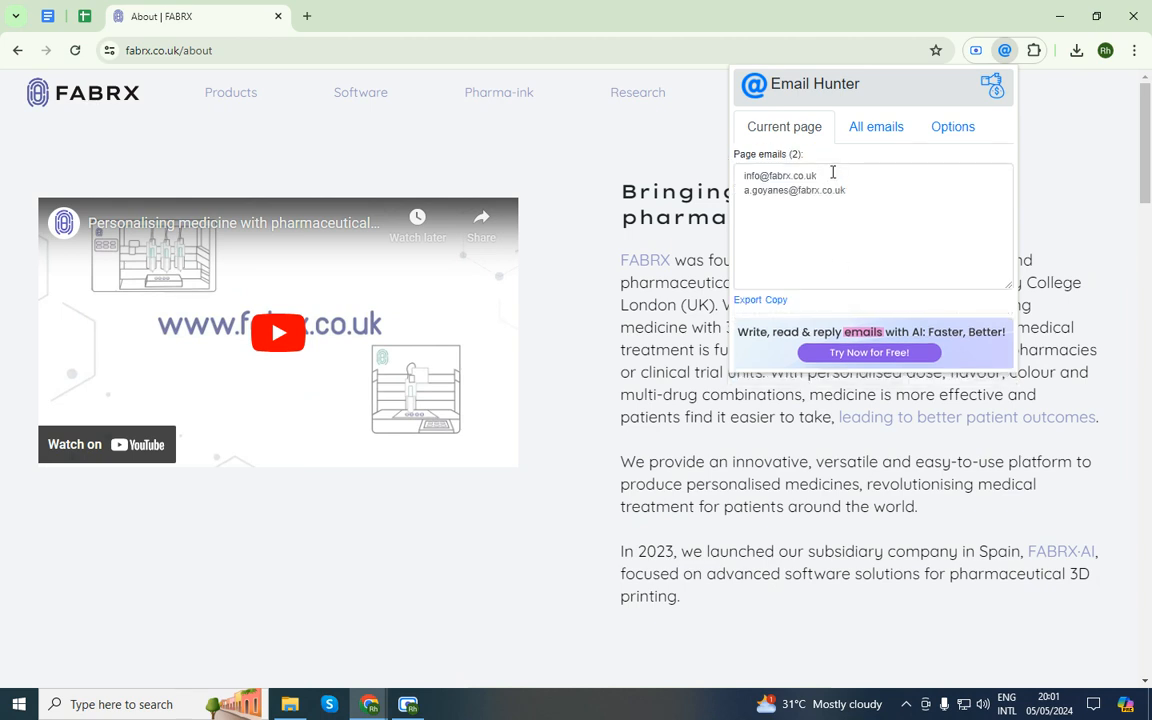
# Copy the first FABRX email found by Email Hunter and paste it into cell D2
pyautogui.moveTo(833, 173); pyautogui.dragTo(677, 192)
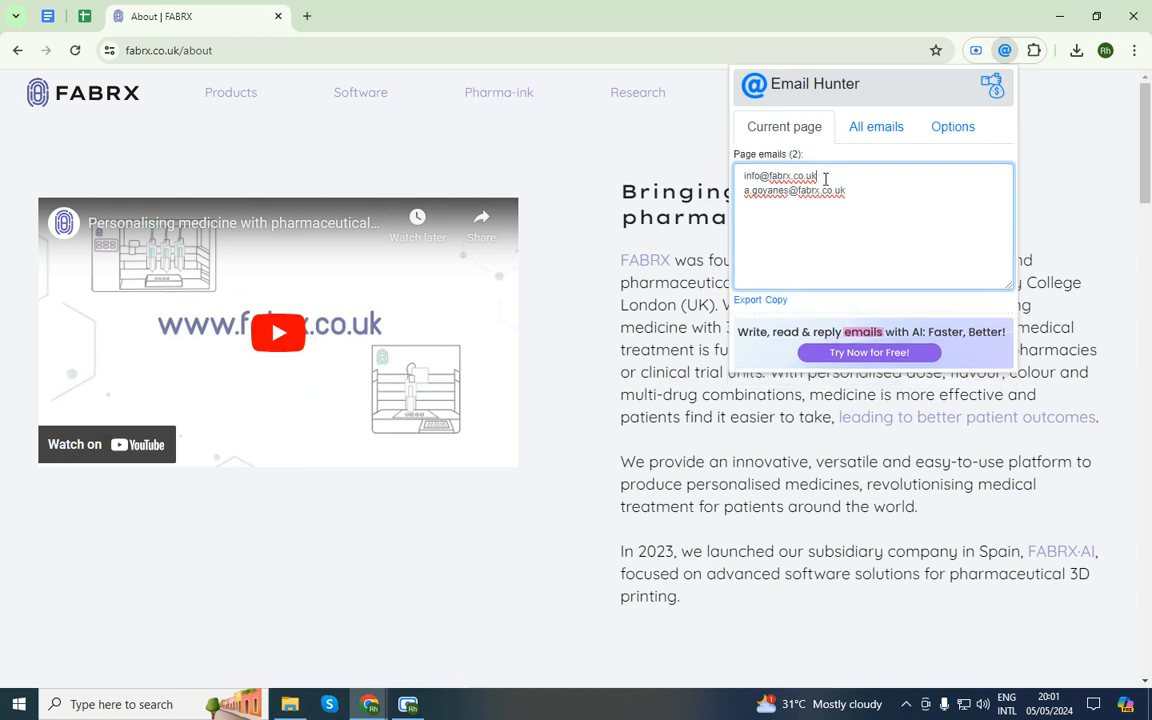
pyautogui.moveTo(824, 178); pyautogui.dragTo(741, 175)
pyautogui.rightClick(819, 175)
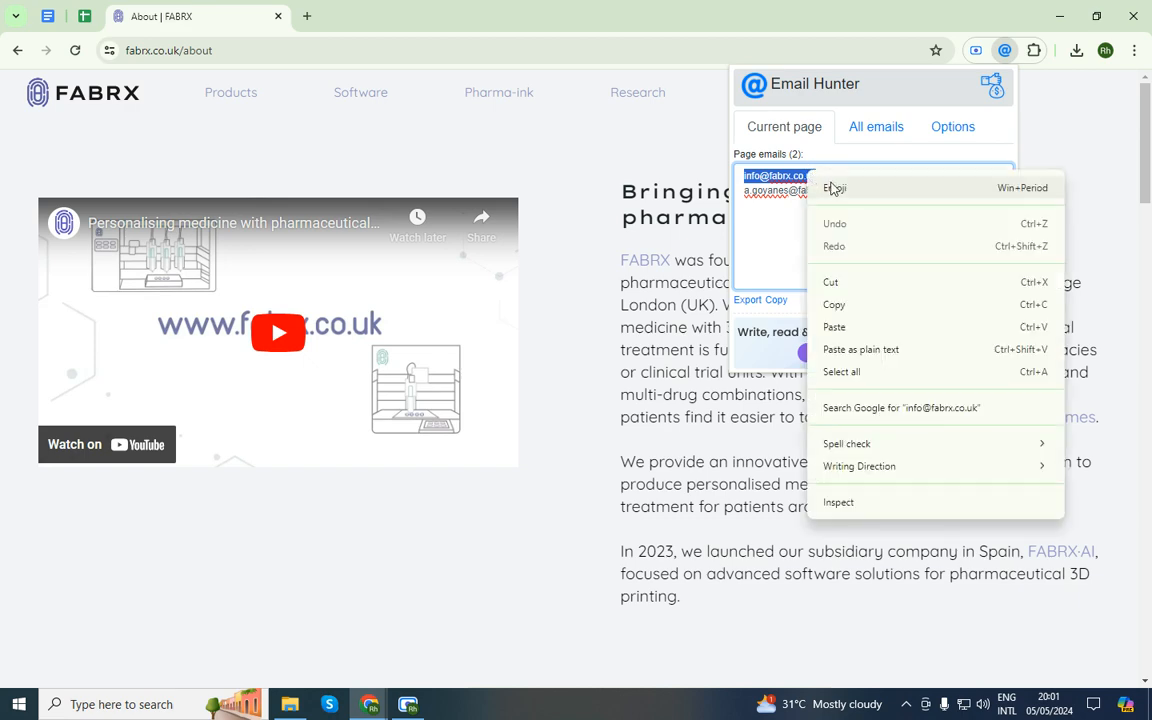
pyautogui.click(838, 303)
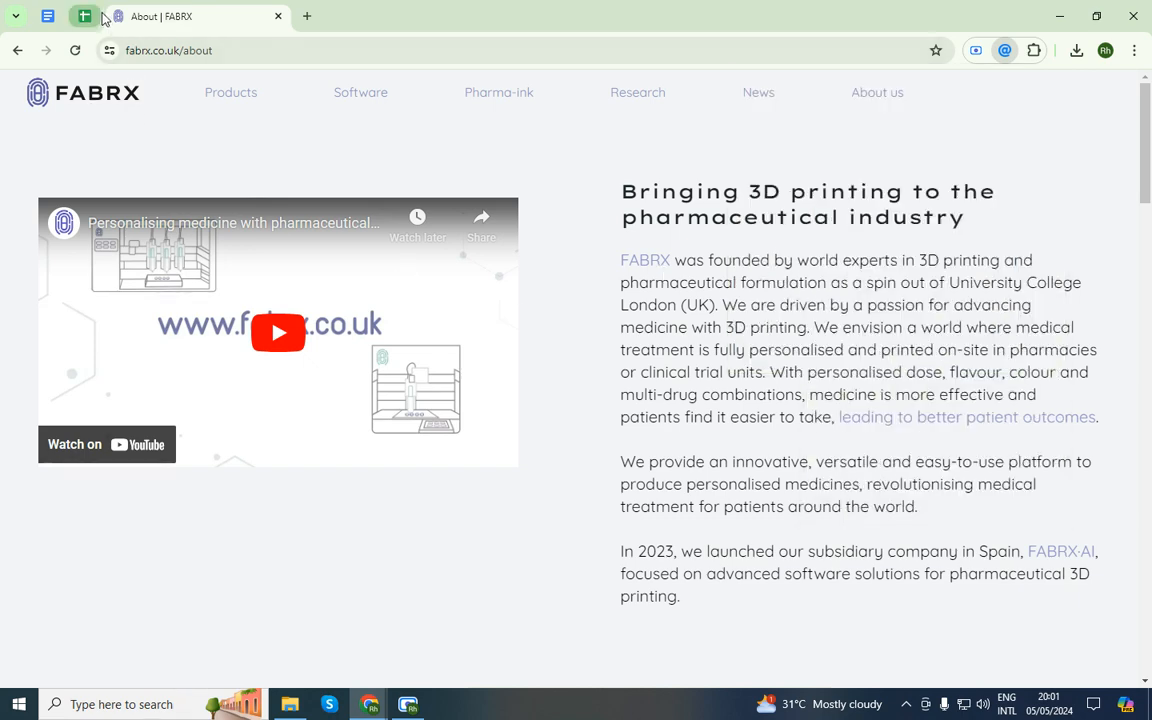
pyautogui.click(85, 16)
pyautogui.doubleClick(458, 292)
pyautogui.hotkey('ctrl', 'v')
pyautogui.click(473, 342)
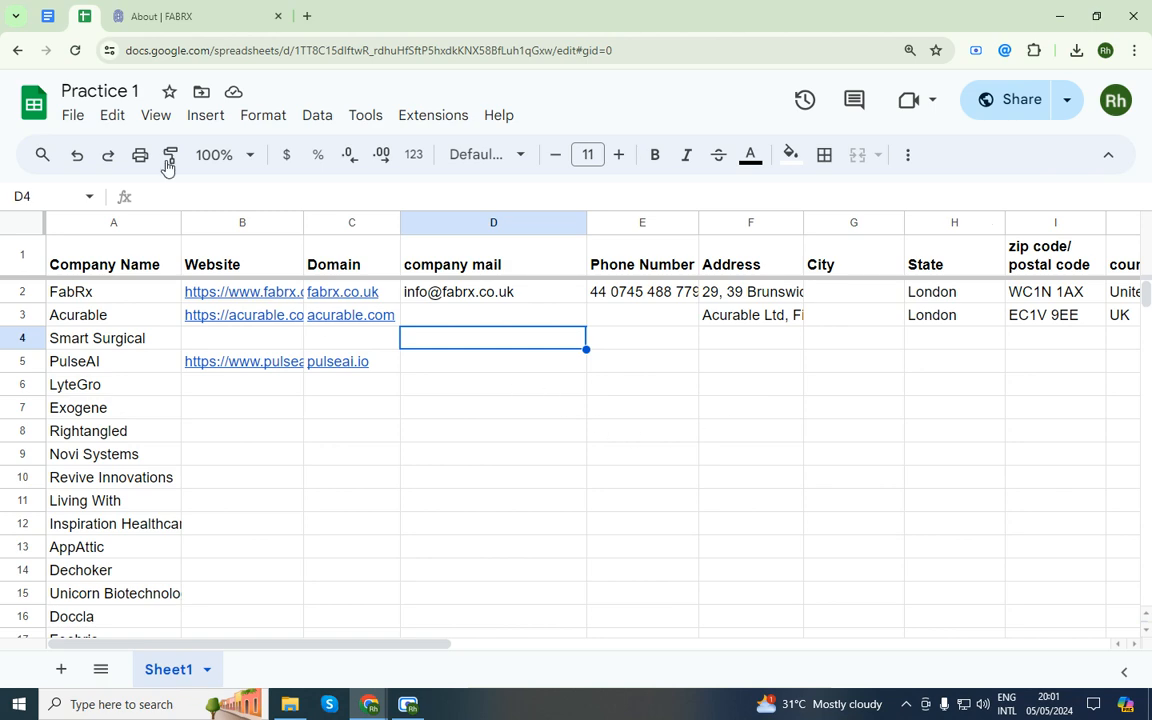
# Go back to the FABRX About page and scroll down it
pyautogui.click(176, 12)
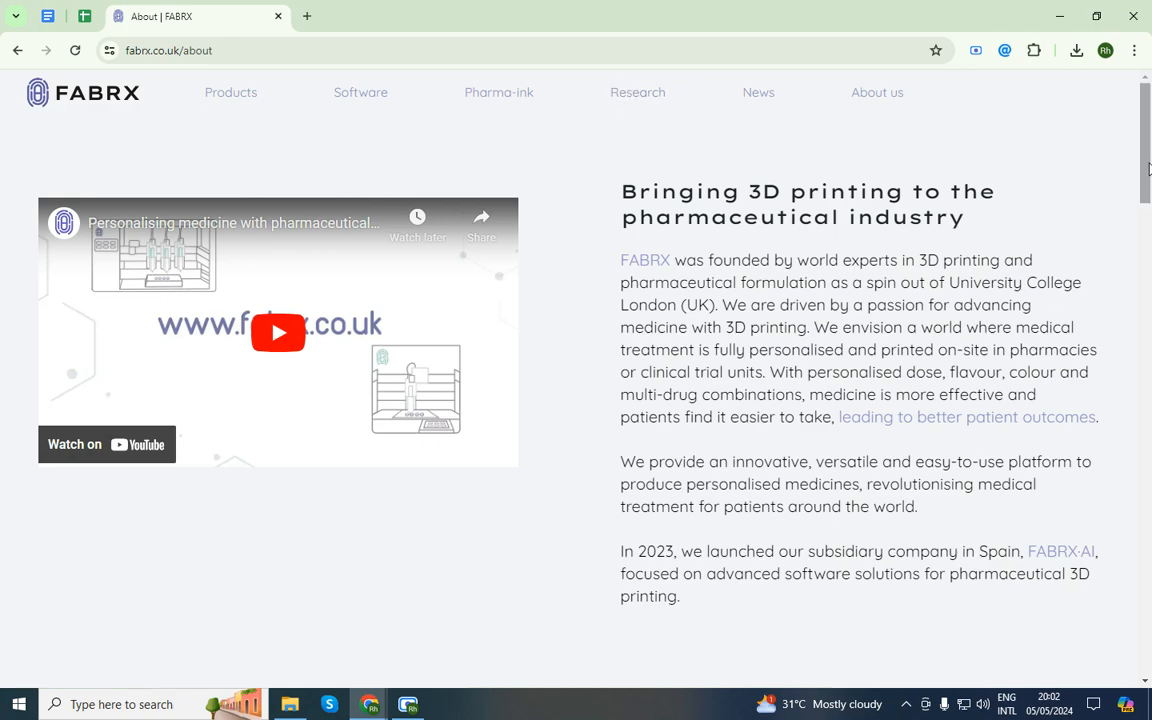
pyautogui.moveTo(1146, 168); pyautogui.dragTo(1134, 463)
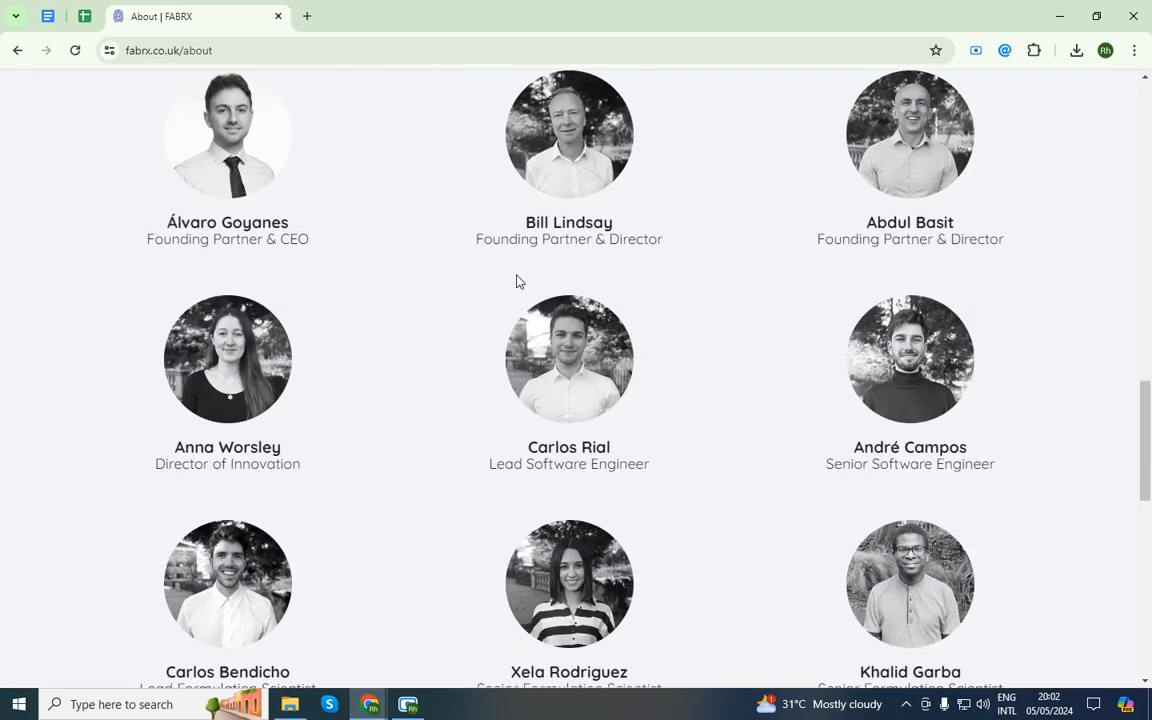
pyautogui.scroll(-9, 507, 298)
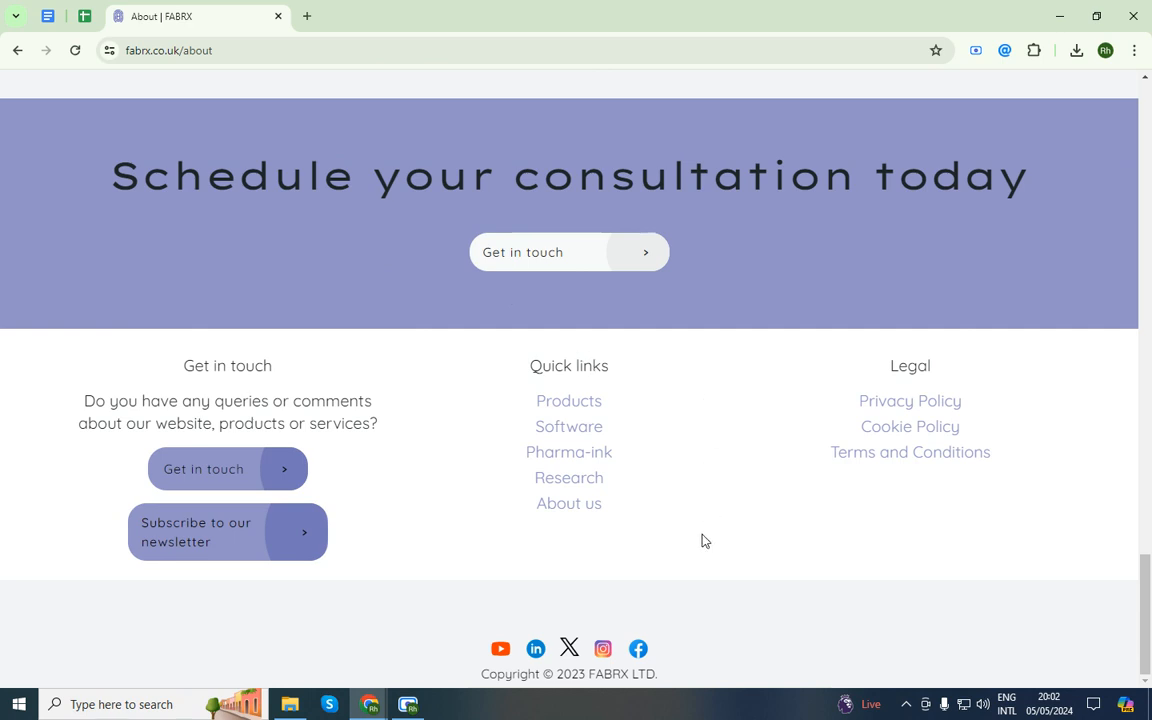
# Check the contact email in the Intro of FABRX's Facebook page, then close it and return to Practice 1
pyautogui.click(645, 649)
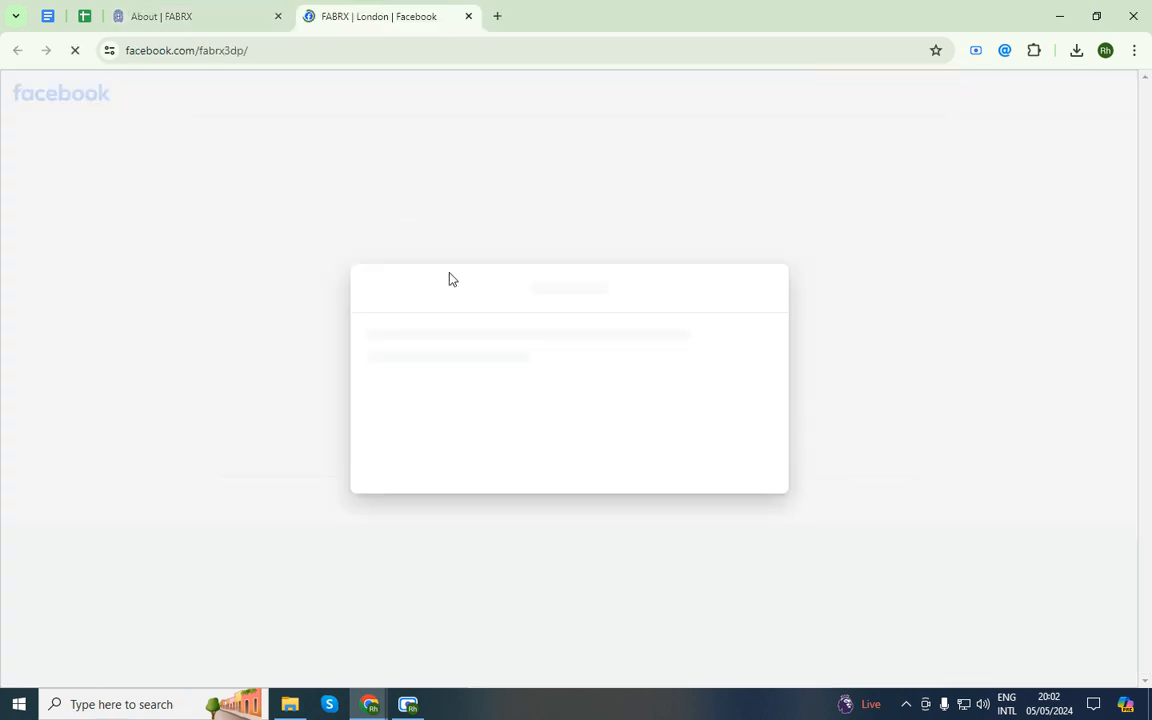
pyautogui.click(739, 203)
pyautogui.scroll(-3, 380, 427)
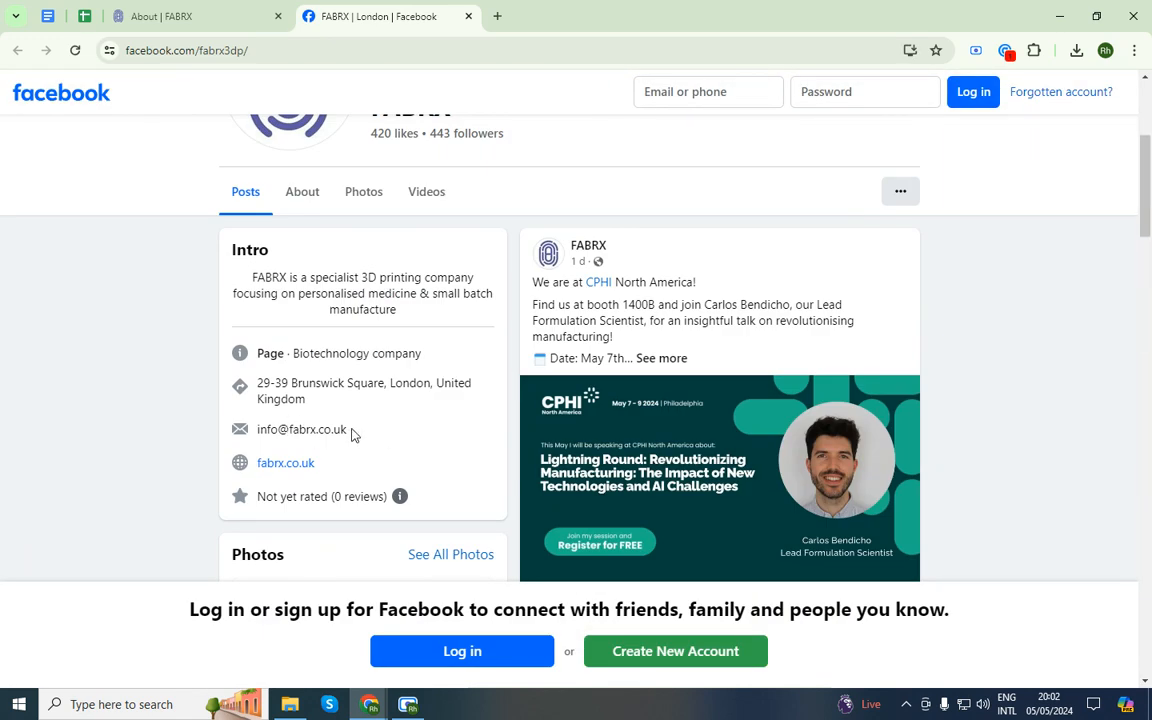
pyautogui.middleClick(342, 13)
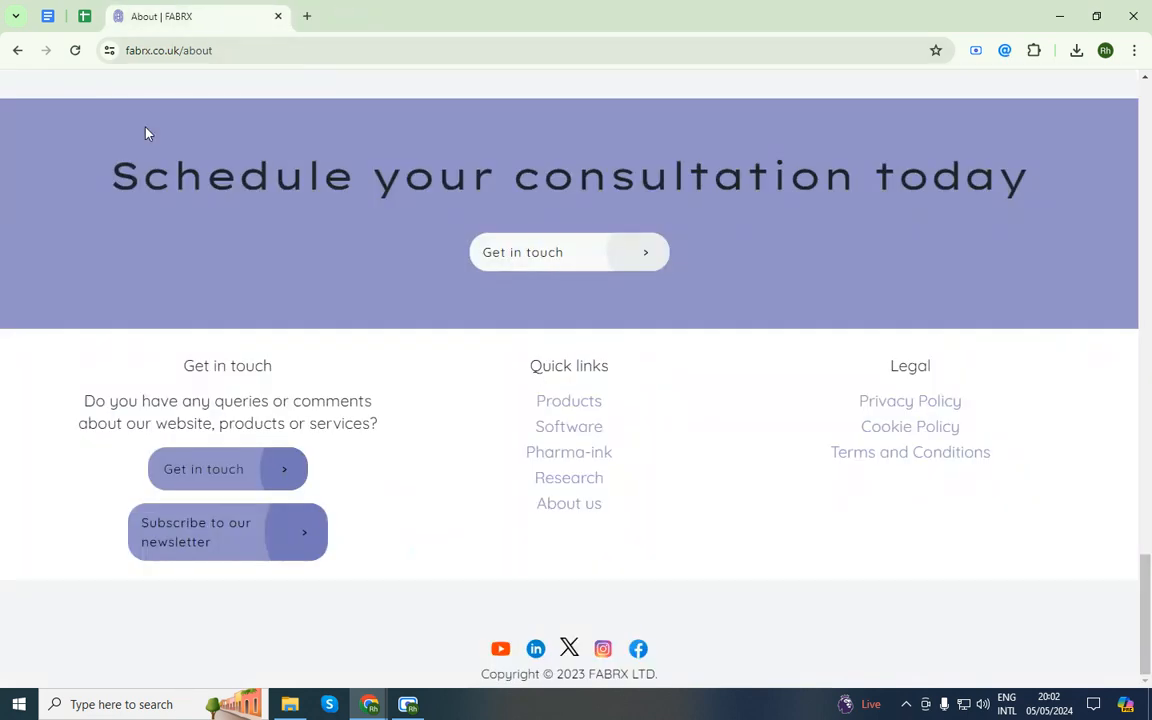
pyautogui.click(84, 15)
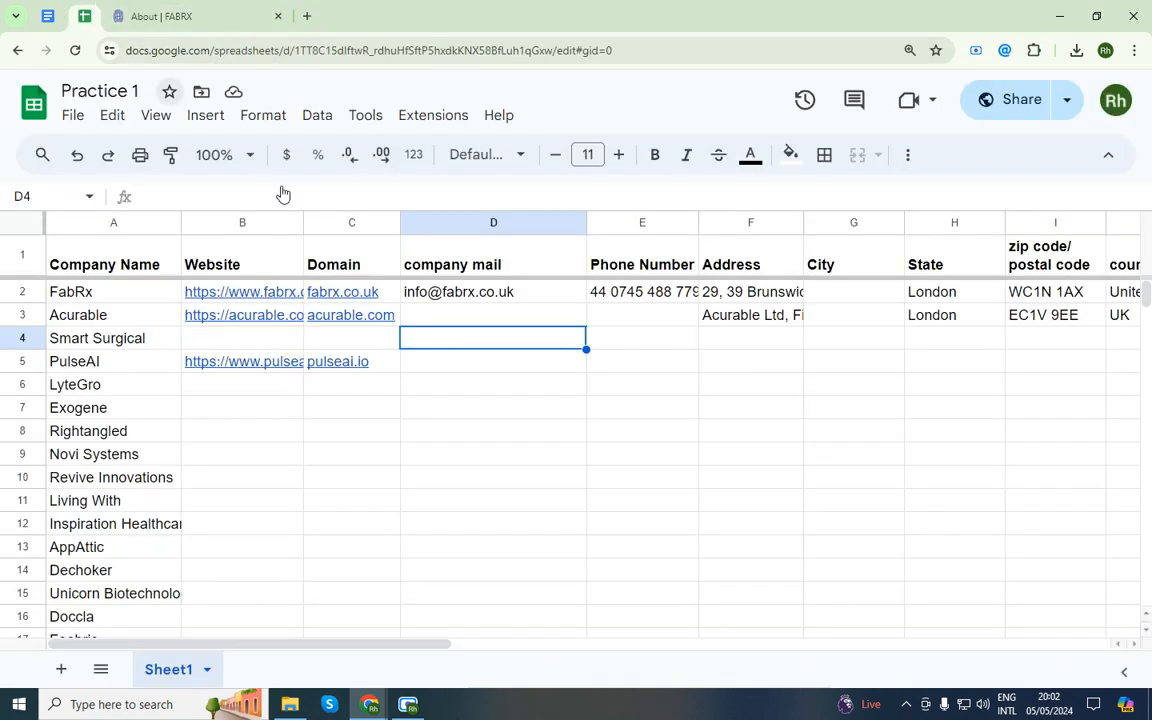
pyautogui.click(95, 316)
pyautogui.click(306, 15)
pyautogui.hotkey('ctrl', 'v')
pyautogui.write('+')
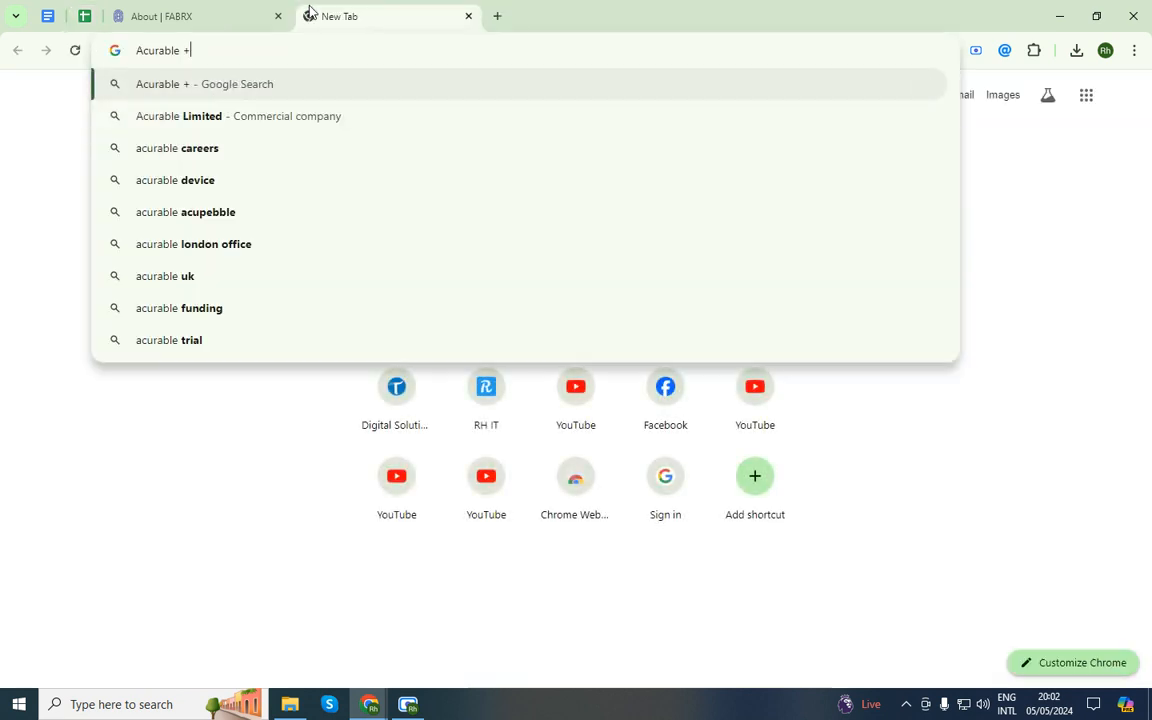
pyautogui.write('facebook')
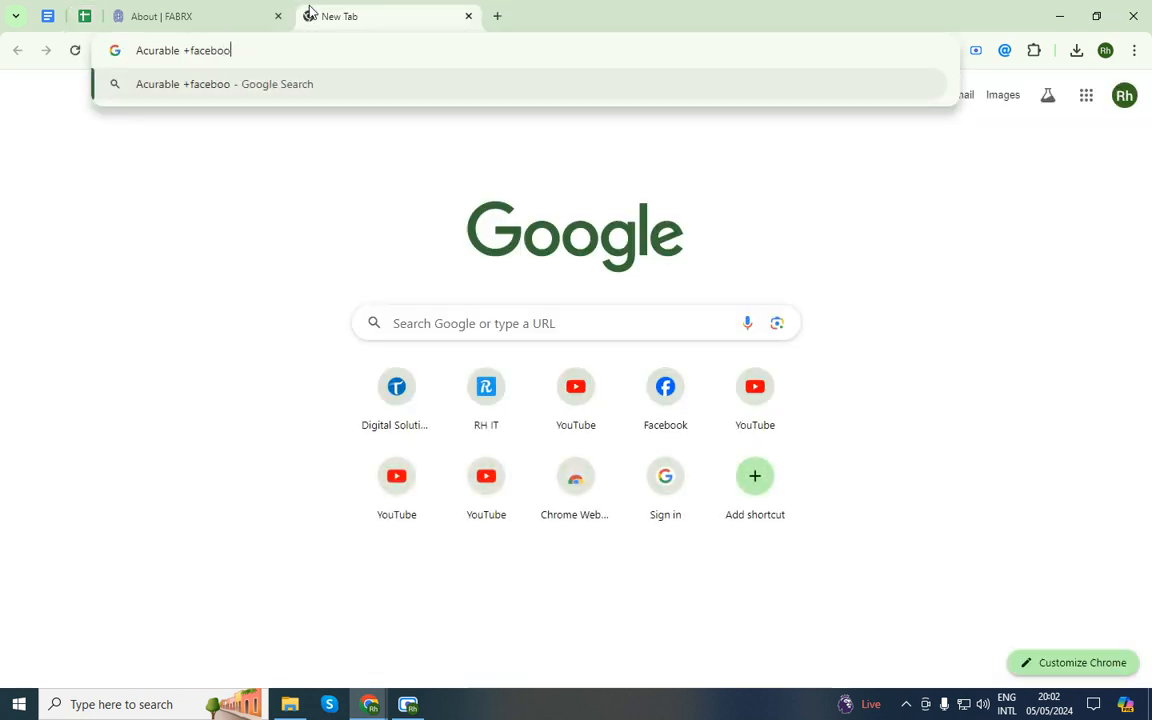
pyautogui.press('Return')
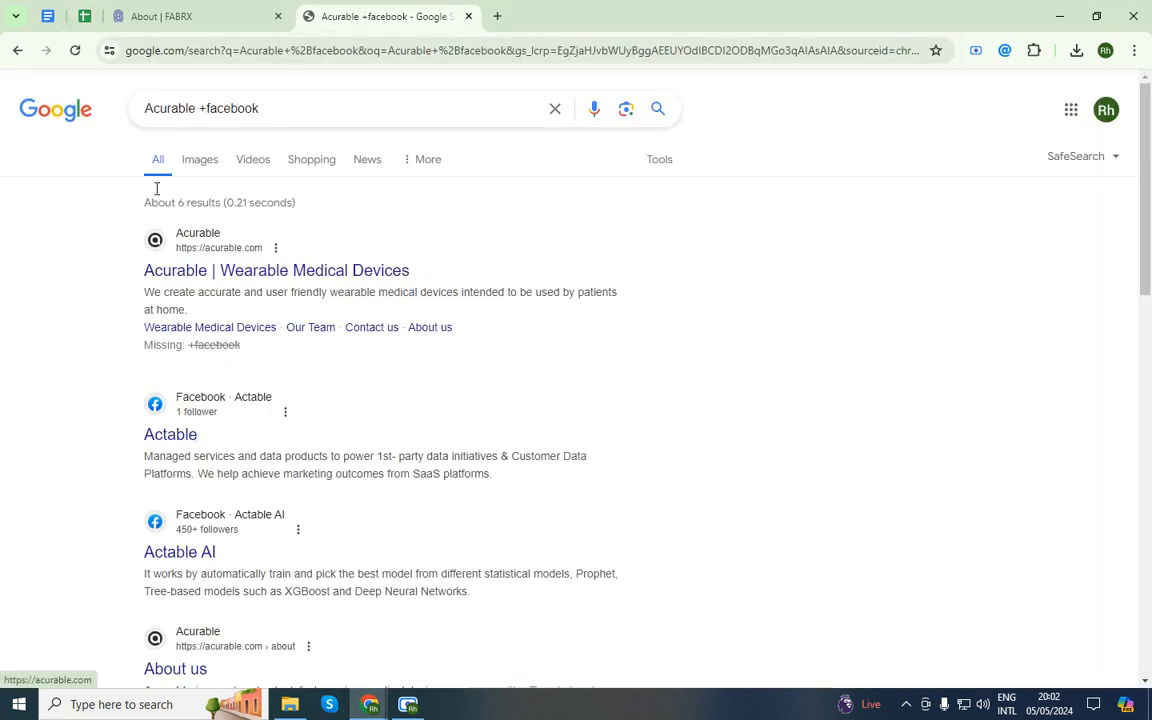
pyautogui.scroll(-10, 231, 514)
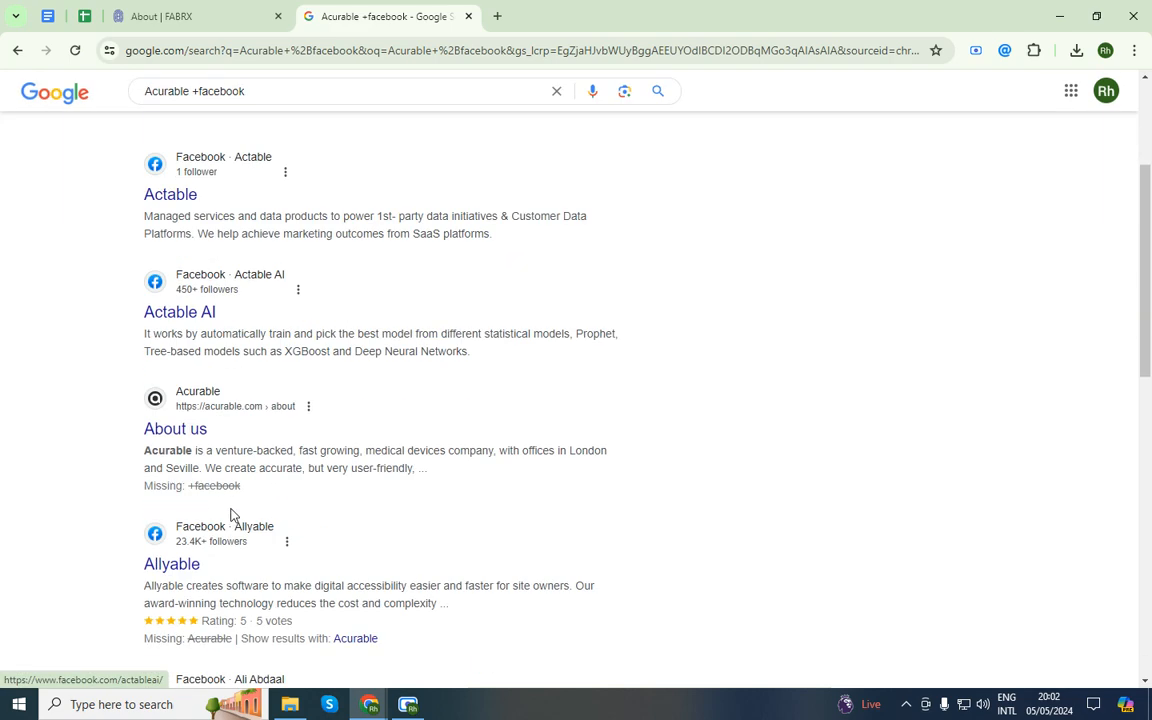
pyautogui.scroll(-1, 231, 514)
pyautogui.scroll(5, 231, 514)
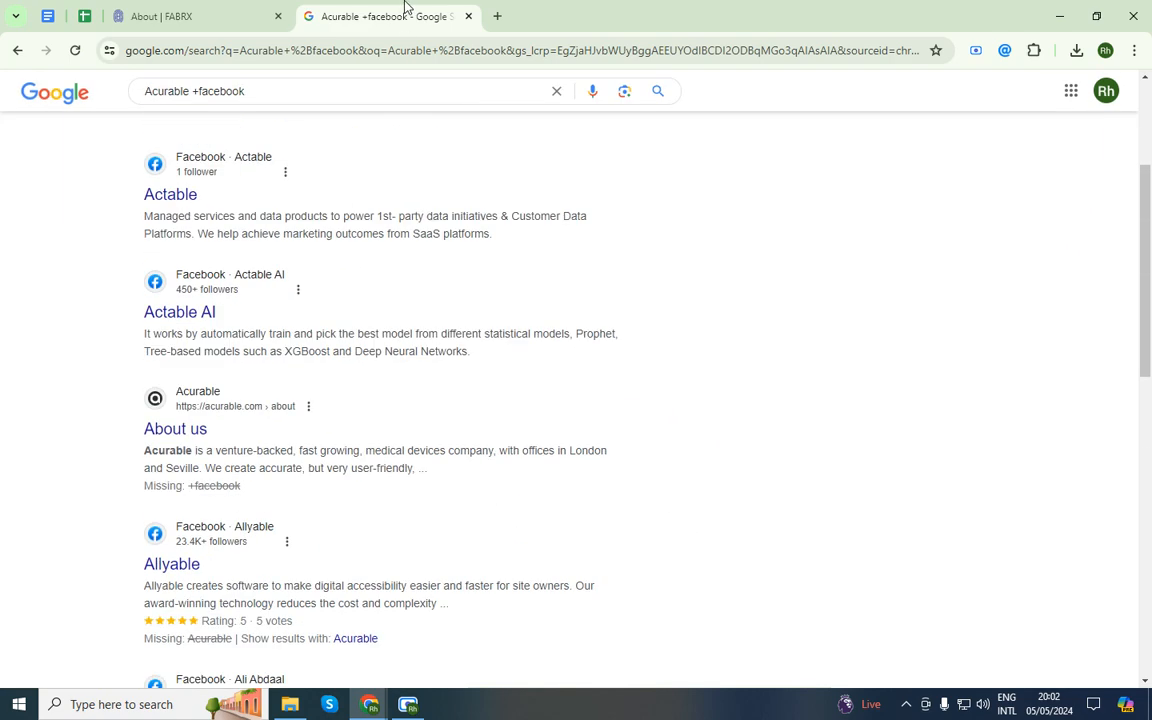
pyautogui.middleClick(368, 10)
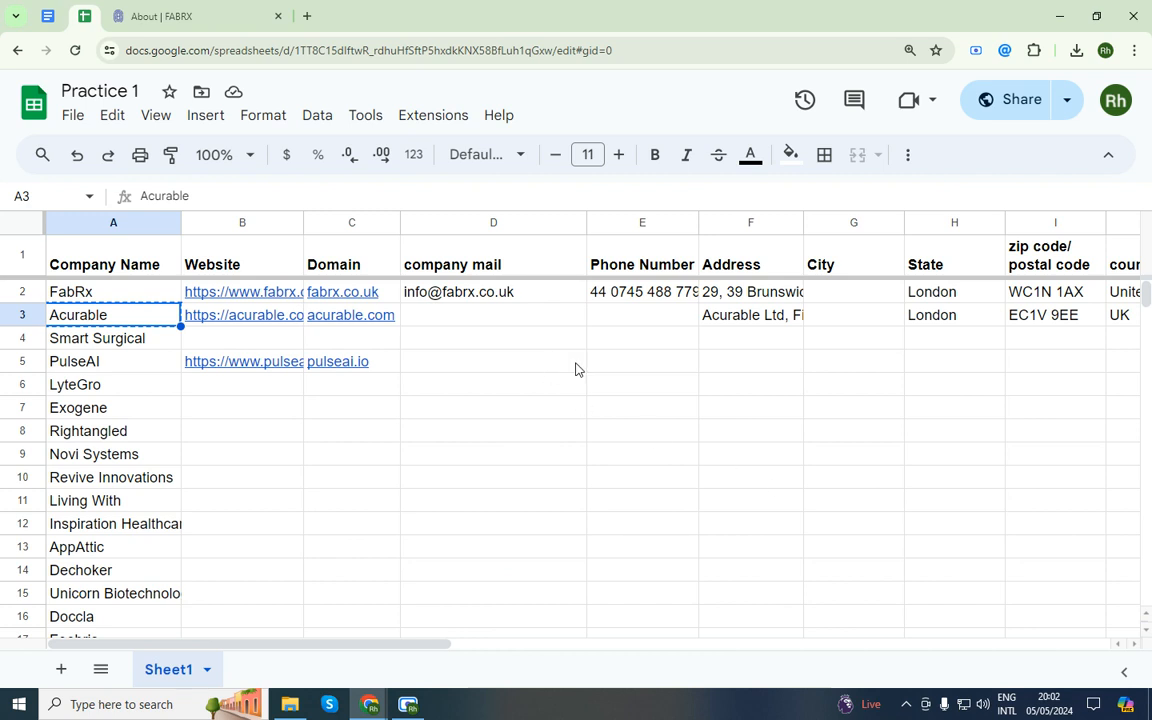
pyautogui.click(336, 327)
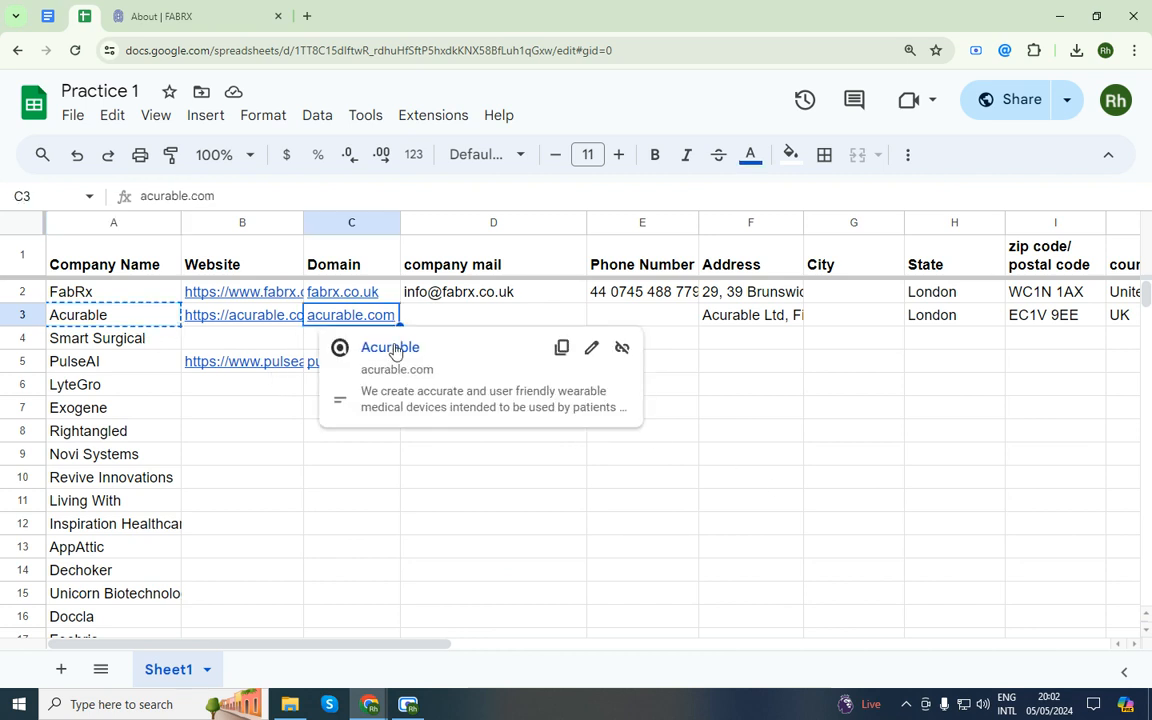
pyautogui.click(391, 346)
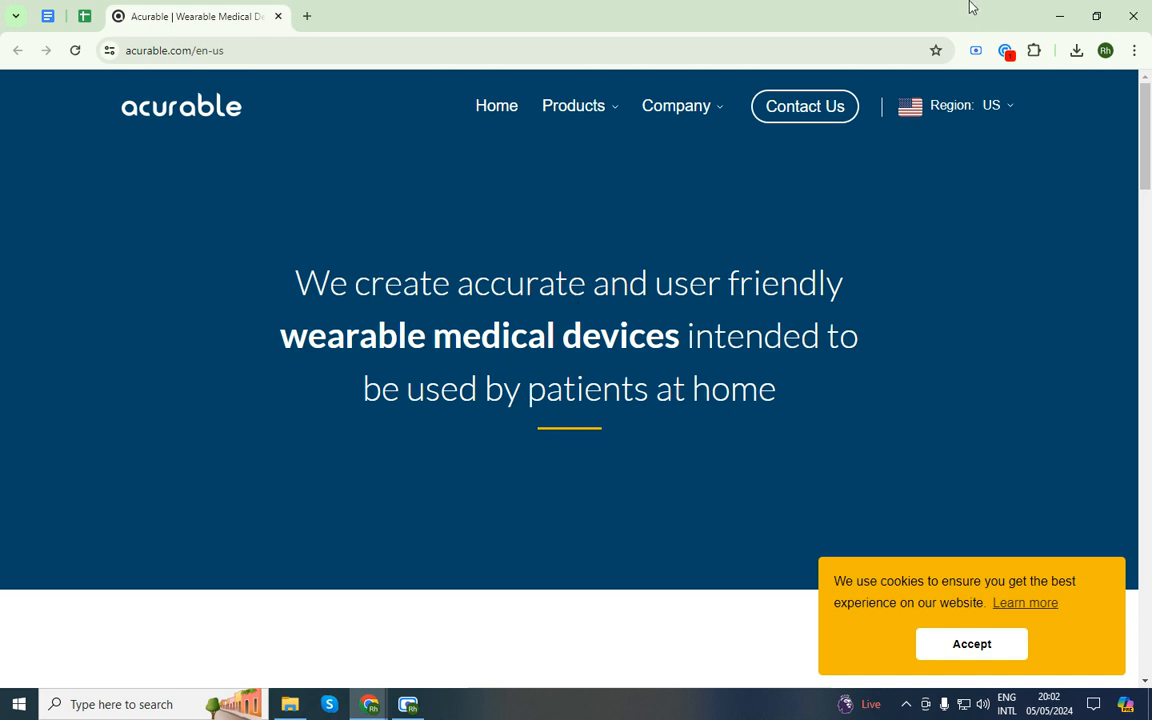
pyautogui.click(997, 52)
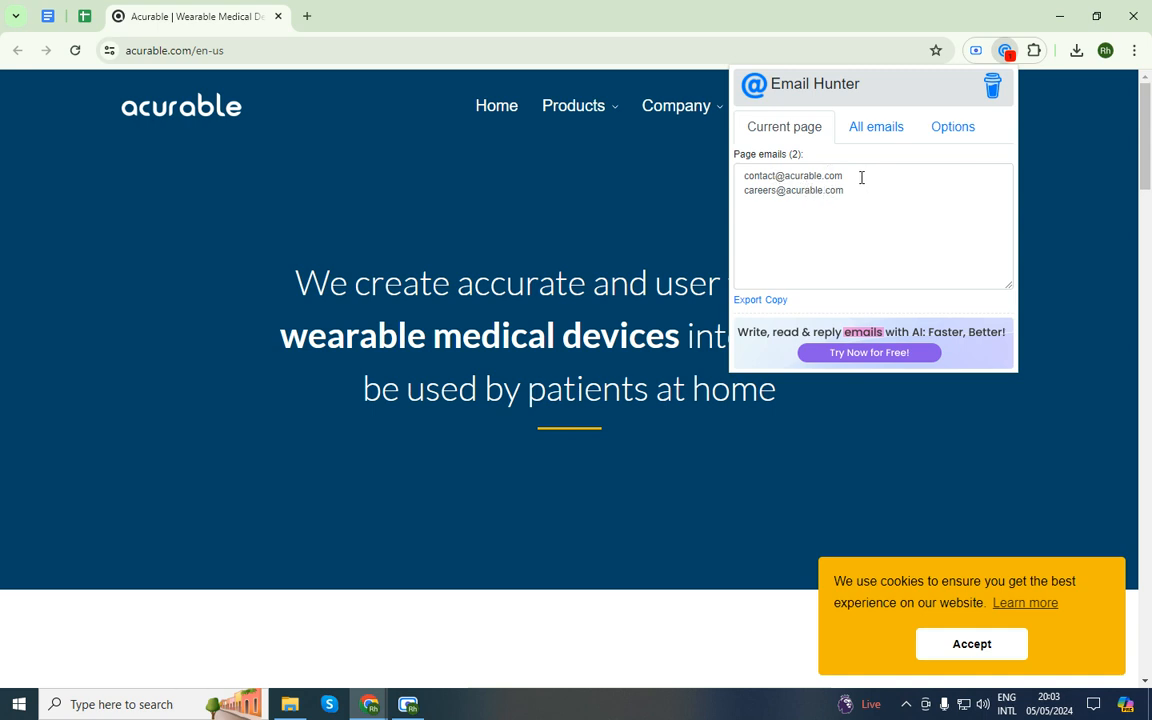
pyautogui.moveTo(861, 178); pyautogui.dragTo(746, 183)
pyautogui.hotkey('ctrl', 'c')
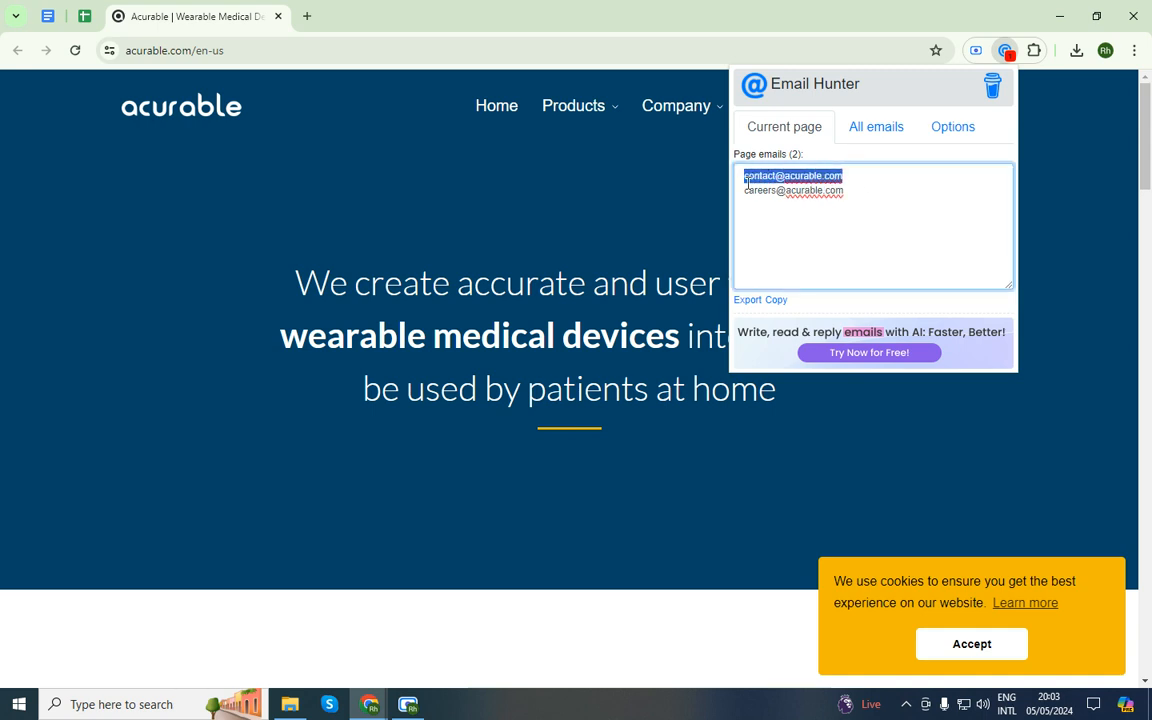
pyautogui.click(84, 16)
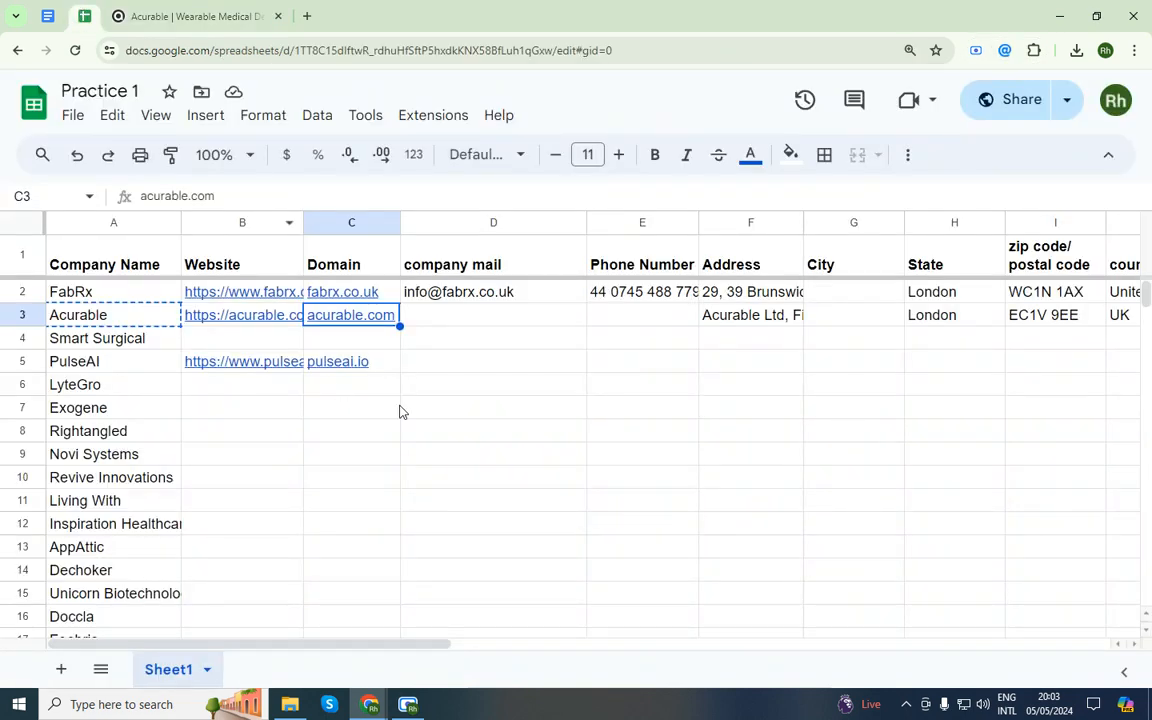
pyautogui.doubleClick(440, 318)
pyautogui.hotkey('ctrl', 'v')
pyautogui.click(481, 379)
# Close the Acurable tab and open pulseai.io from PulseAI's domain link in C5
pyautogui.click(196, 10)
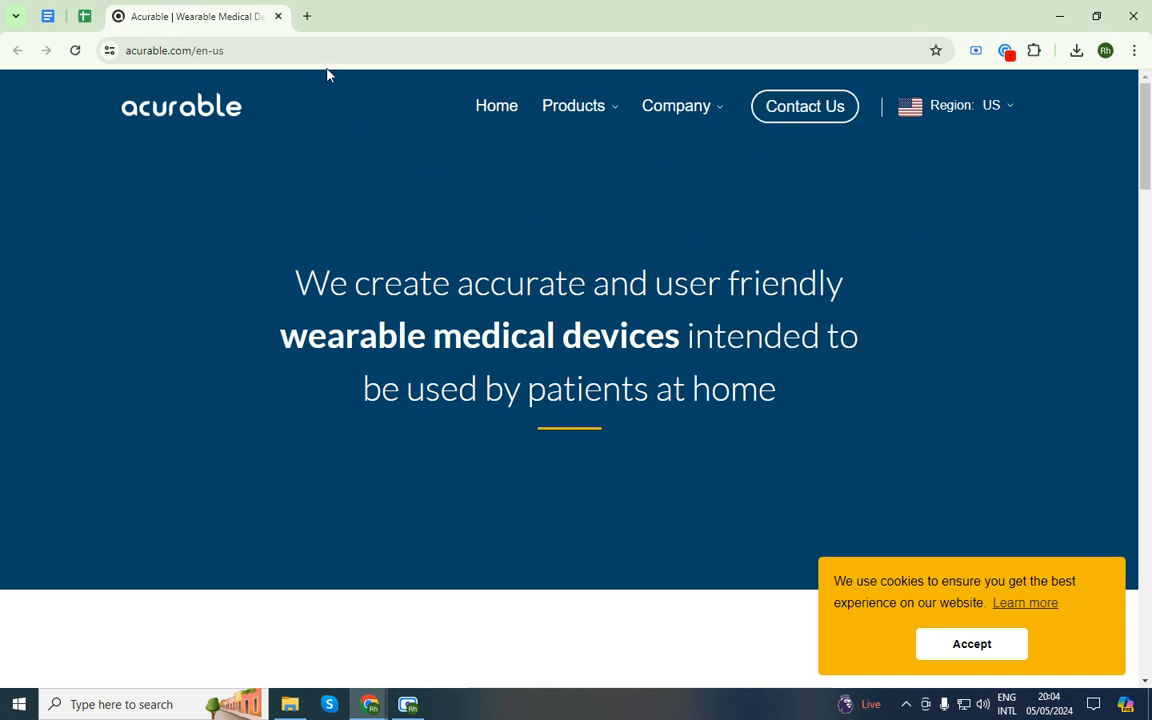
pyautogui.middleClick(201, 6)
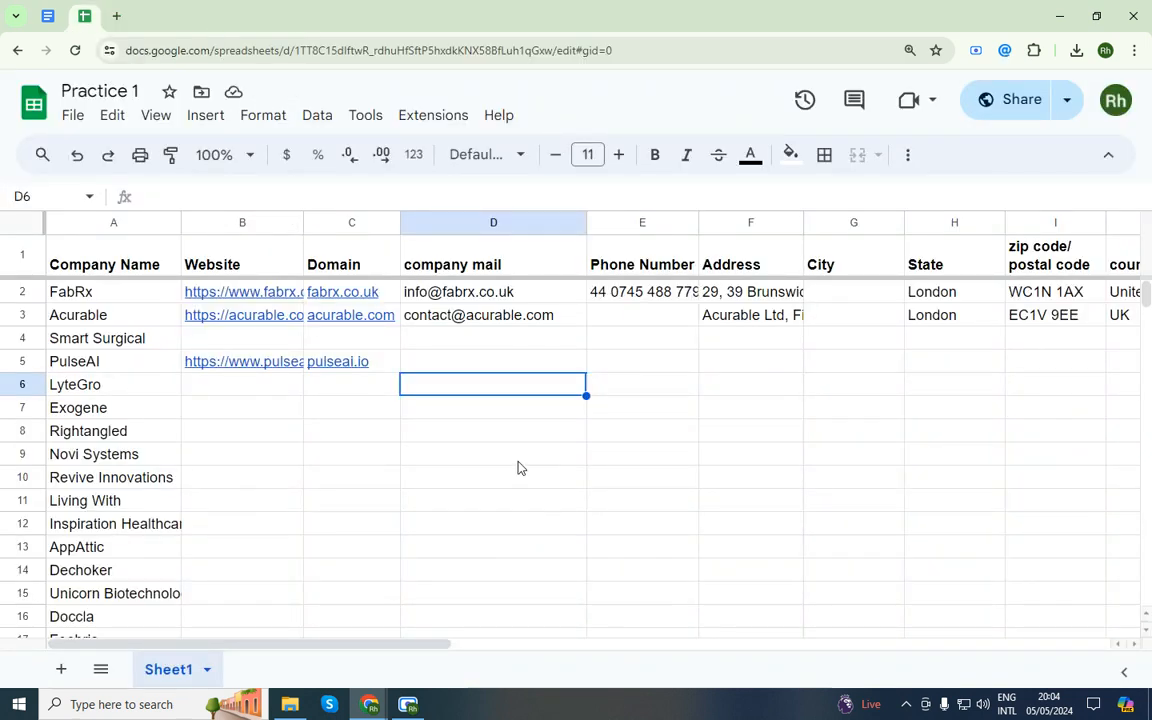
pyautogui.click(355, 362)
pyautogui.click(396, 396)
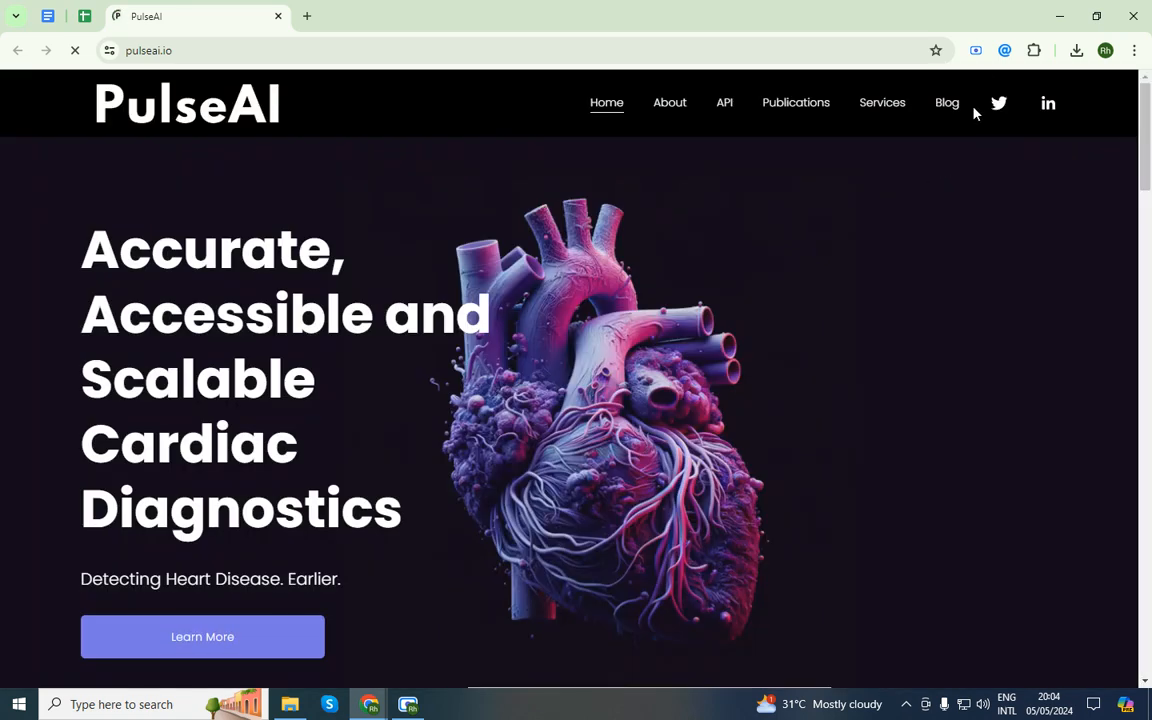
pyautogui.click(1005, 50)
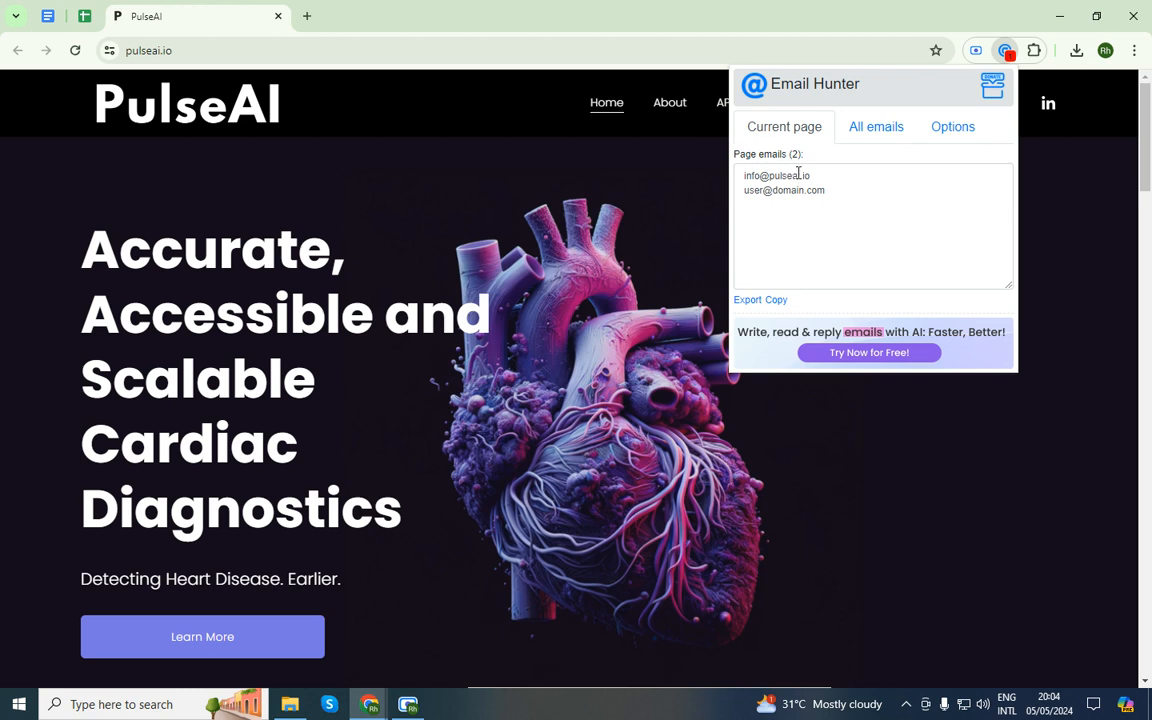
pyautogui.click(540, 220)
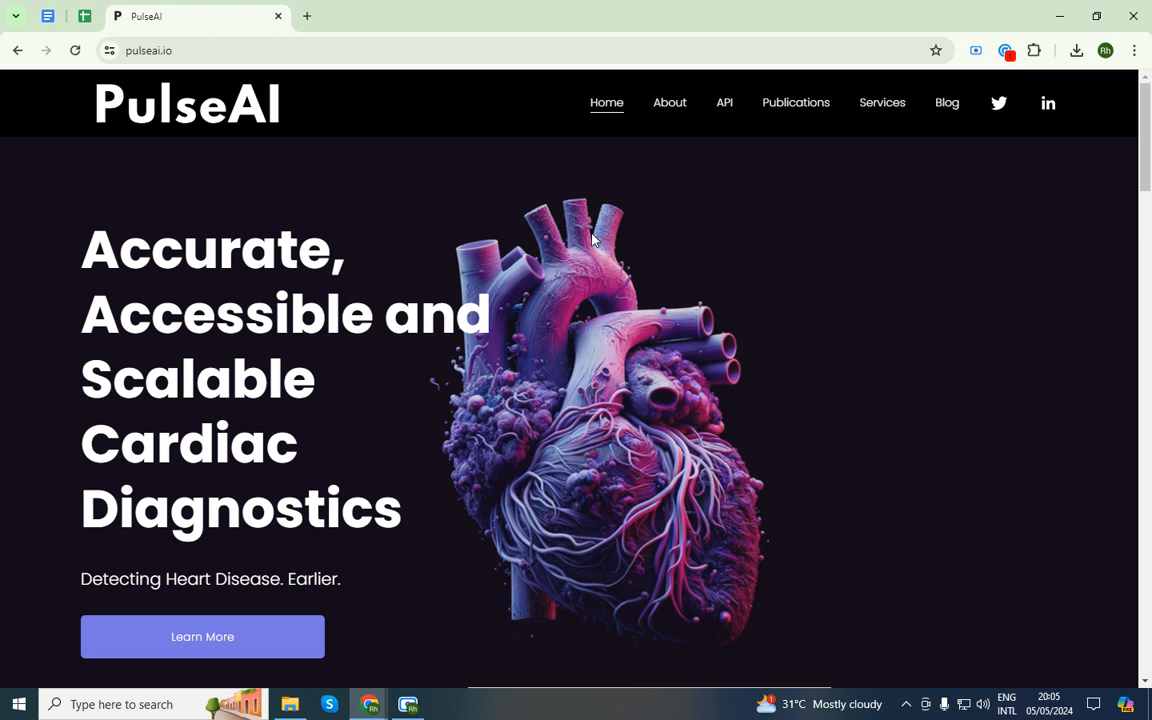
pyautogui.click(1005, 50)
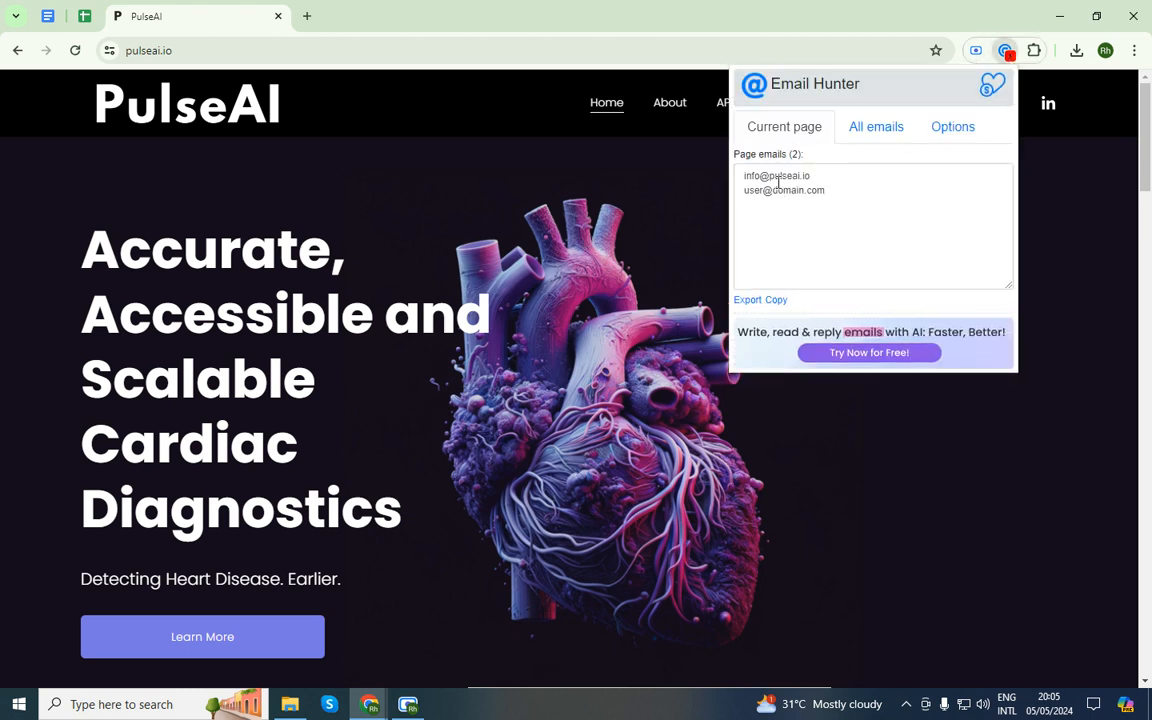
pyautogui.tripleClick(812, 174)
pyautogui.hotkey('ctrl', 'c')
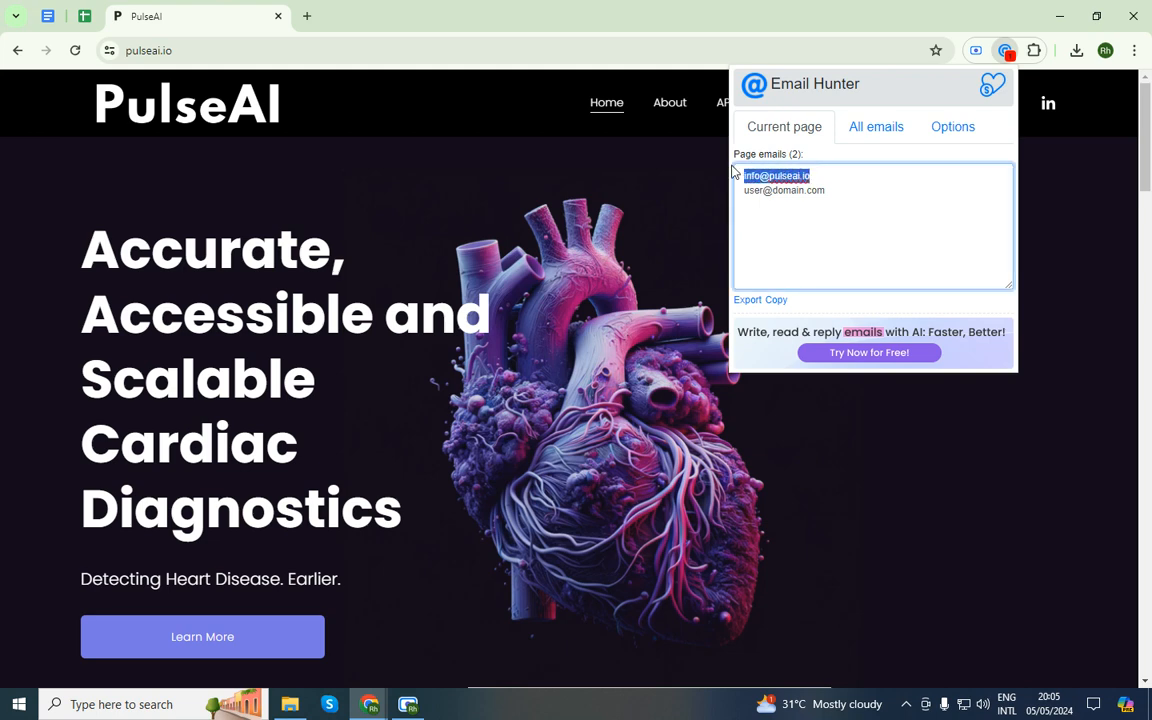
pyautogui.click(84, 16)
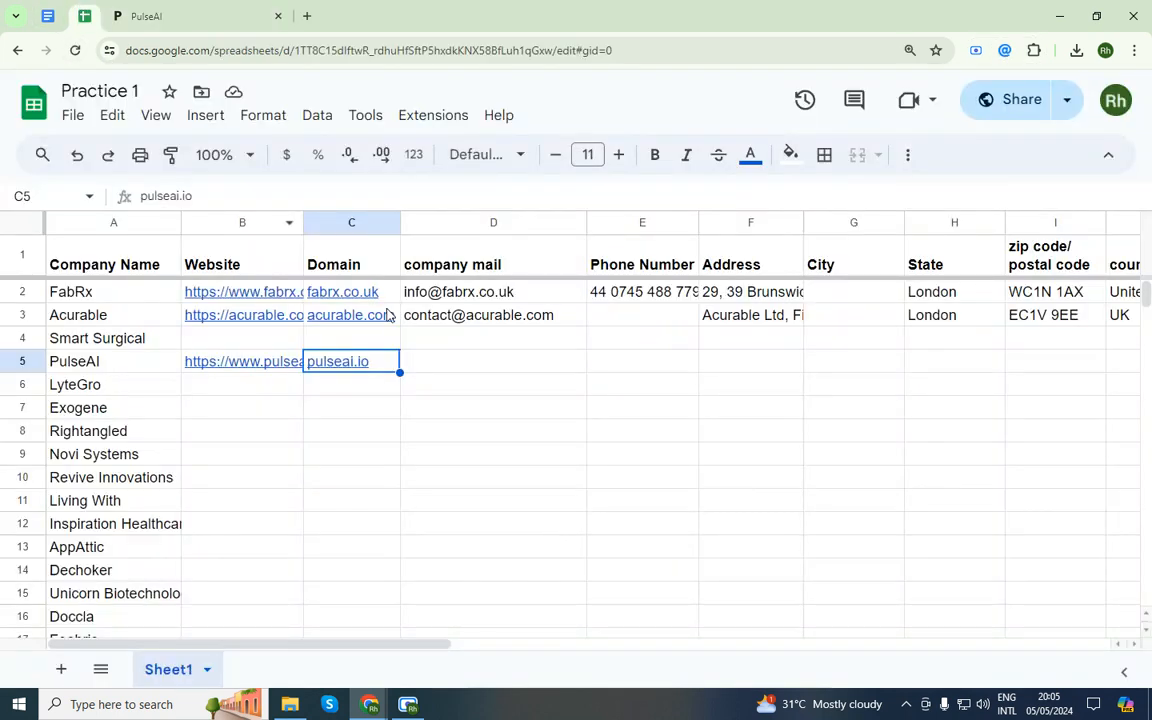
pyautogui.click(460, 365)
pyautogui.hotkey('ctrl', 'v')
pyautogui.click(483, 432)
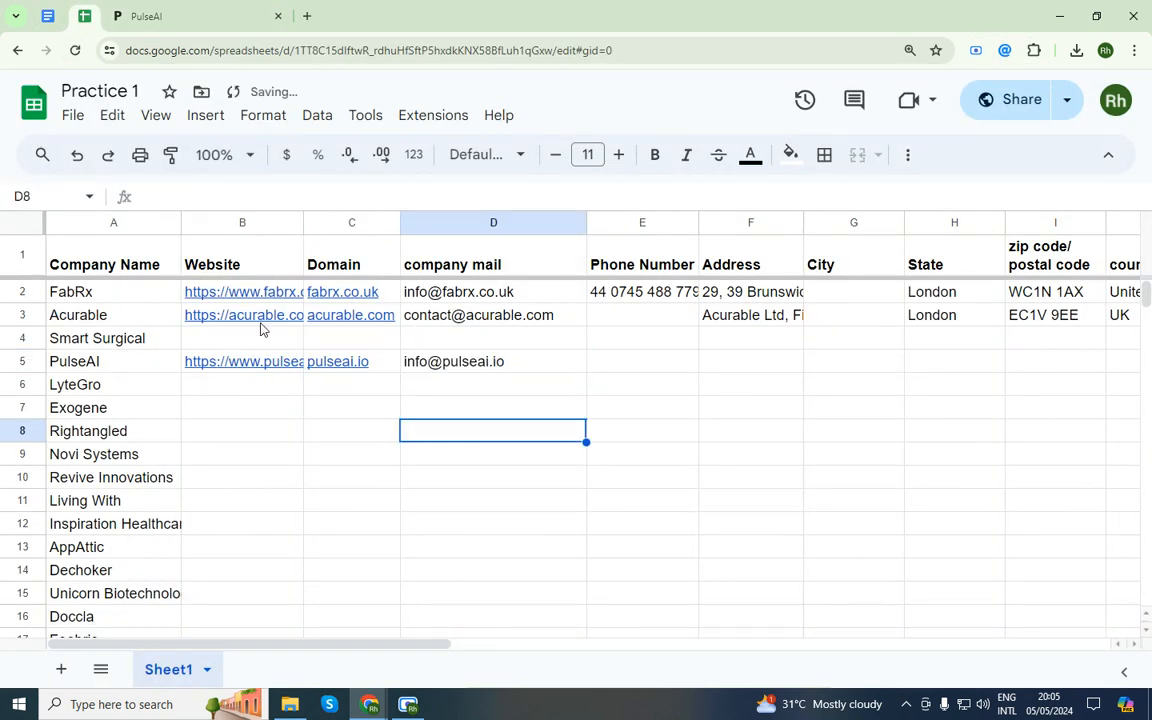
pyautogui.click(165, 10)
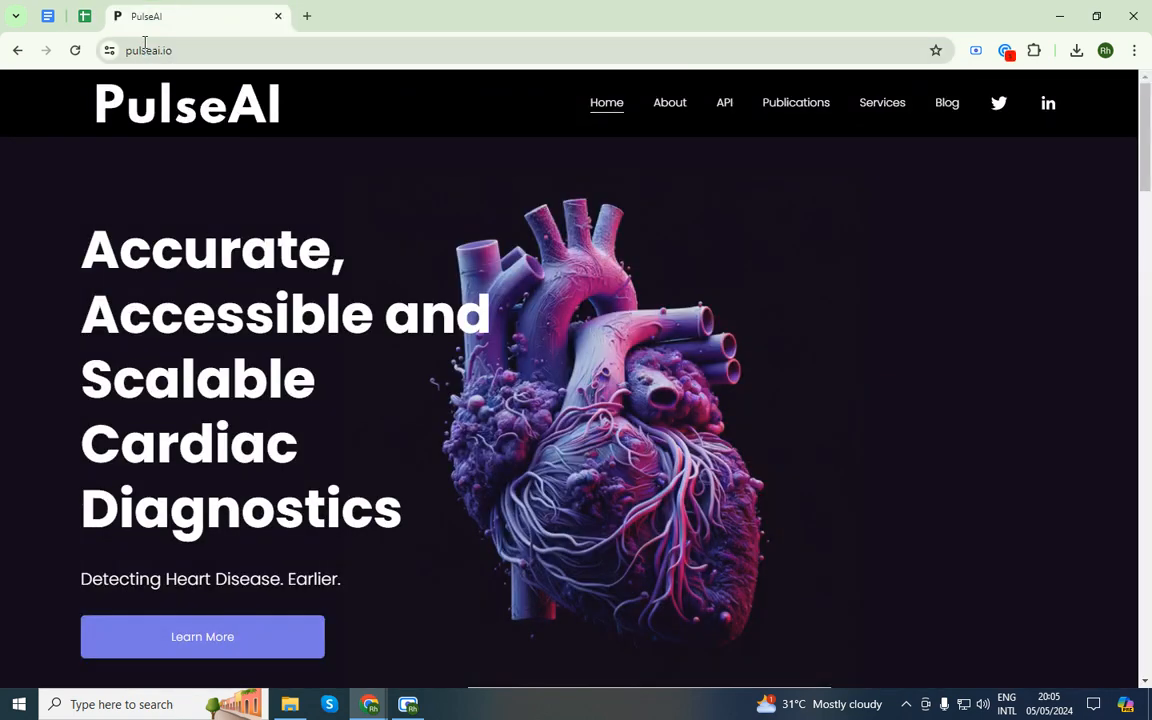
pyautogui.click(86, 18)
pyautogui.click(345, 364)
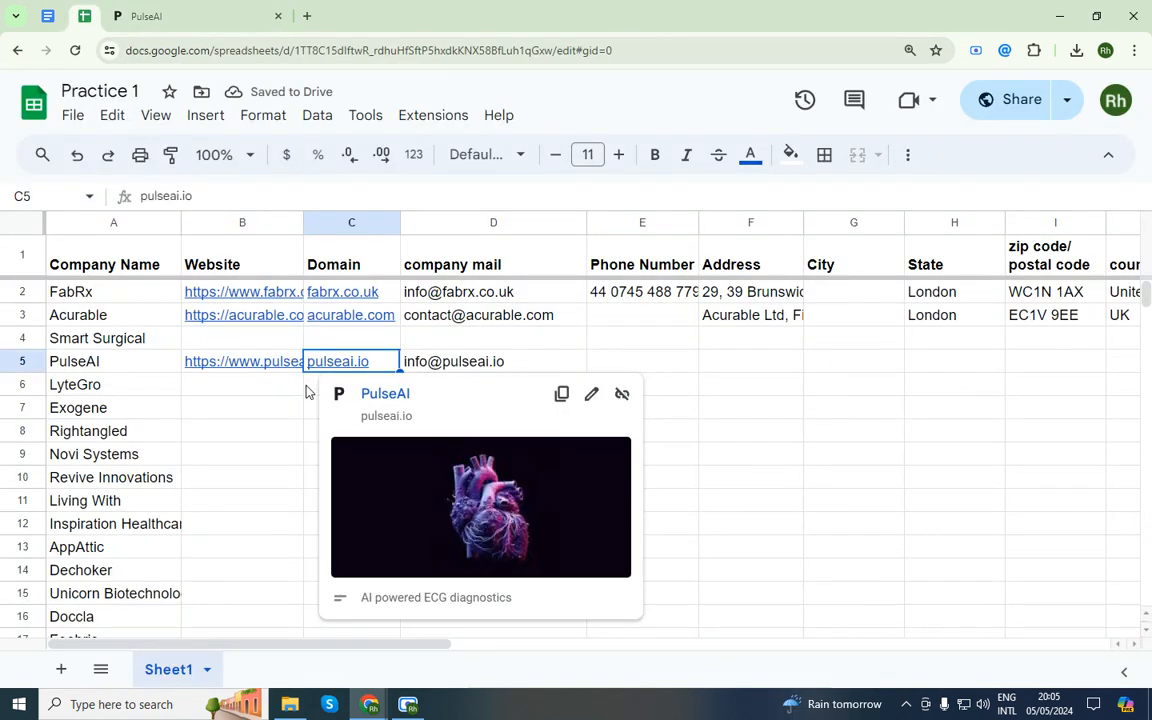
pyautogui.click(147, 10)
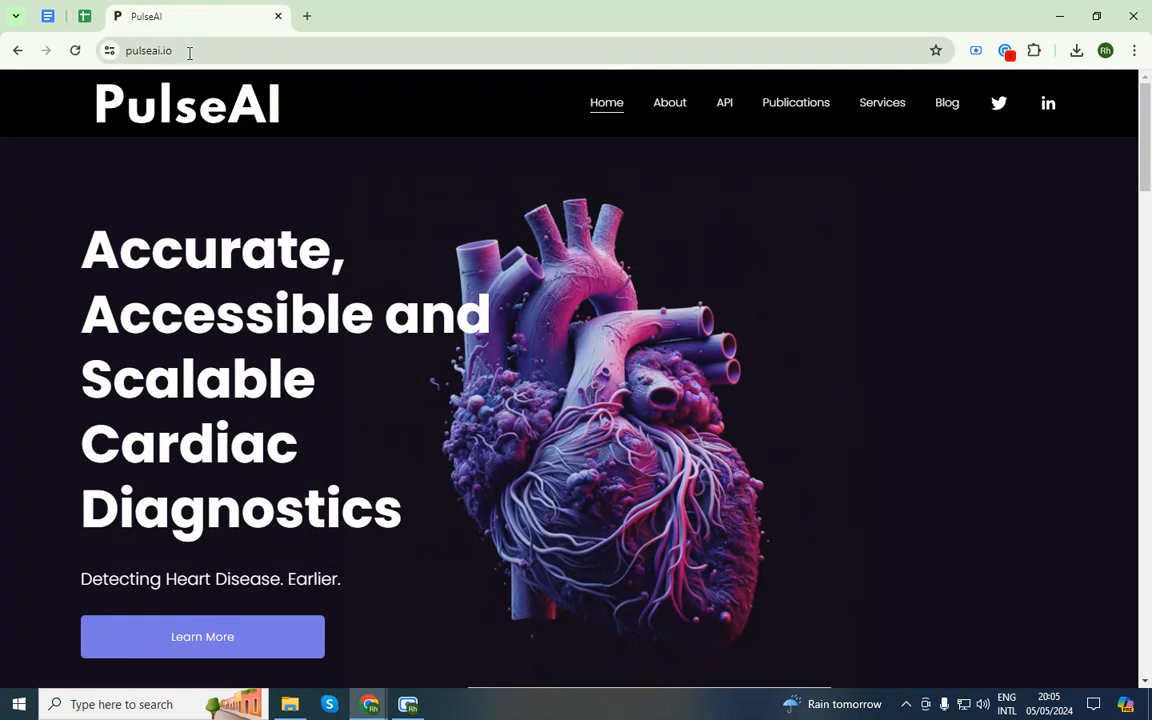
pyautogui.click(85, 16)
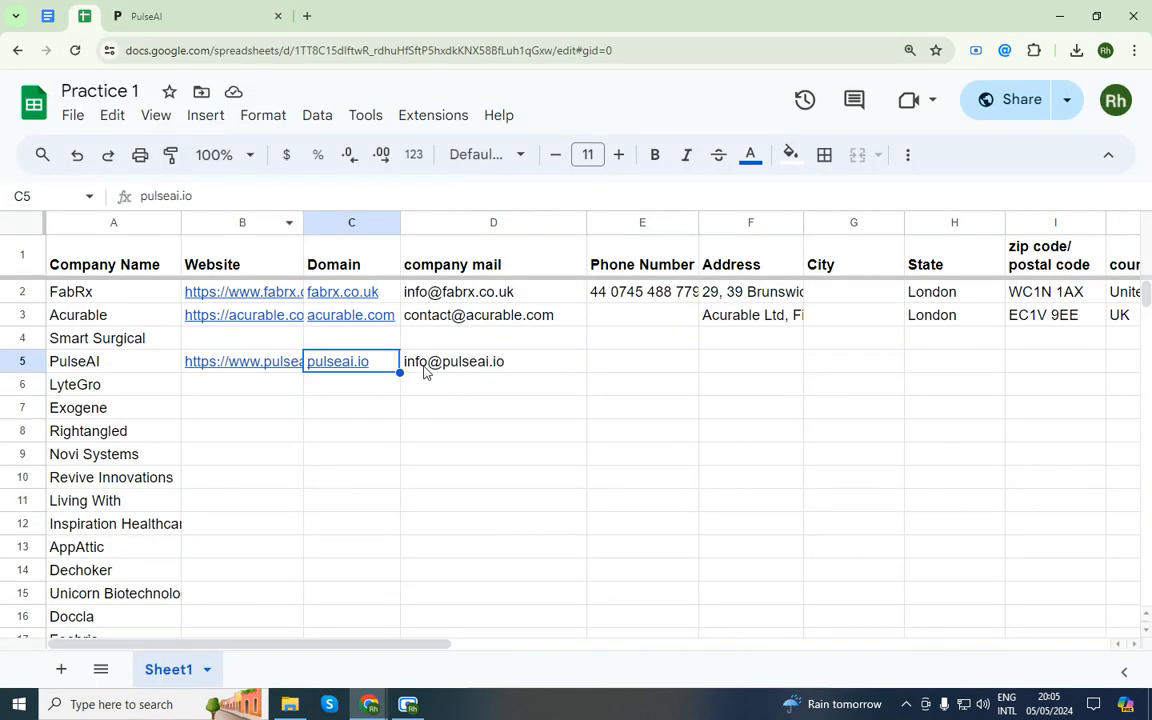
pyautogui.click(215, 18)
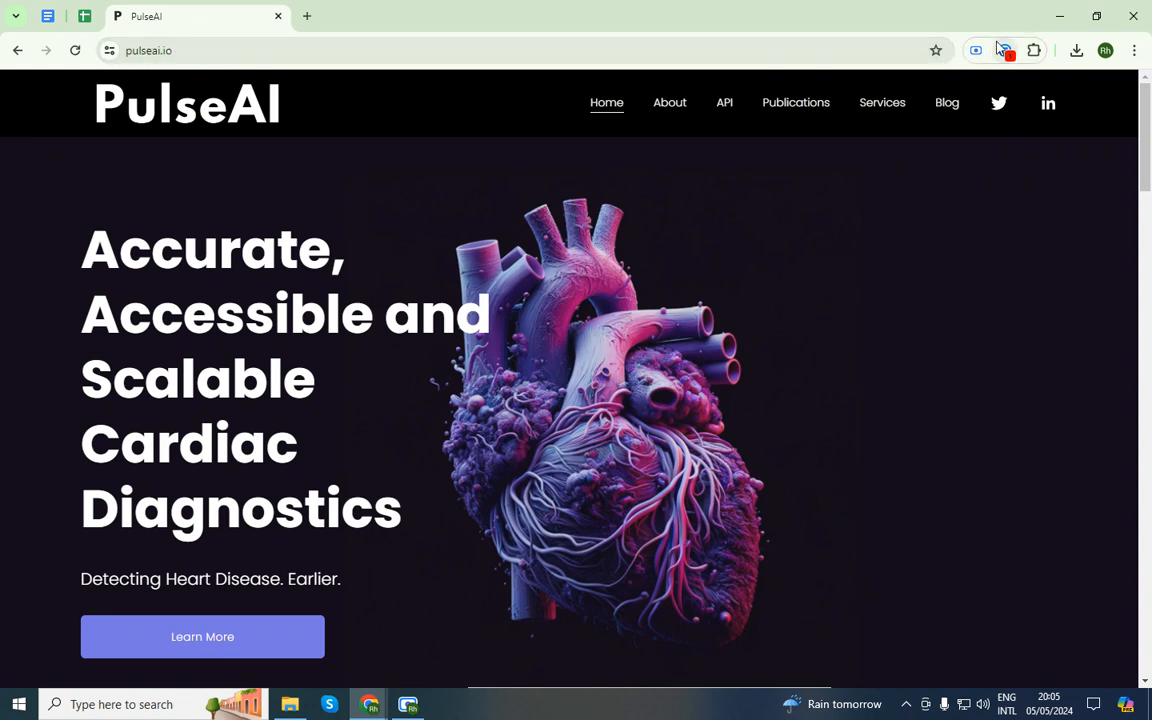
pyautogui.click(84, 16)
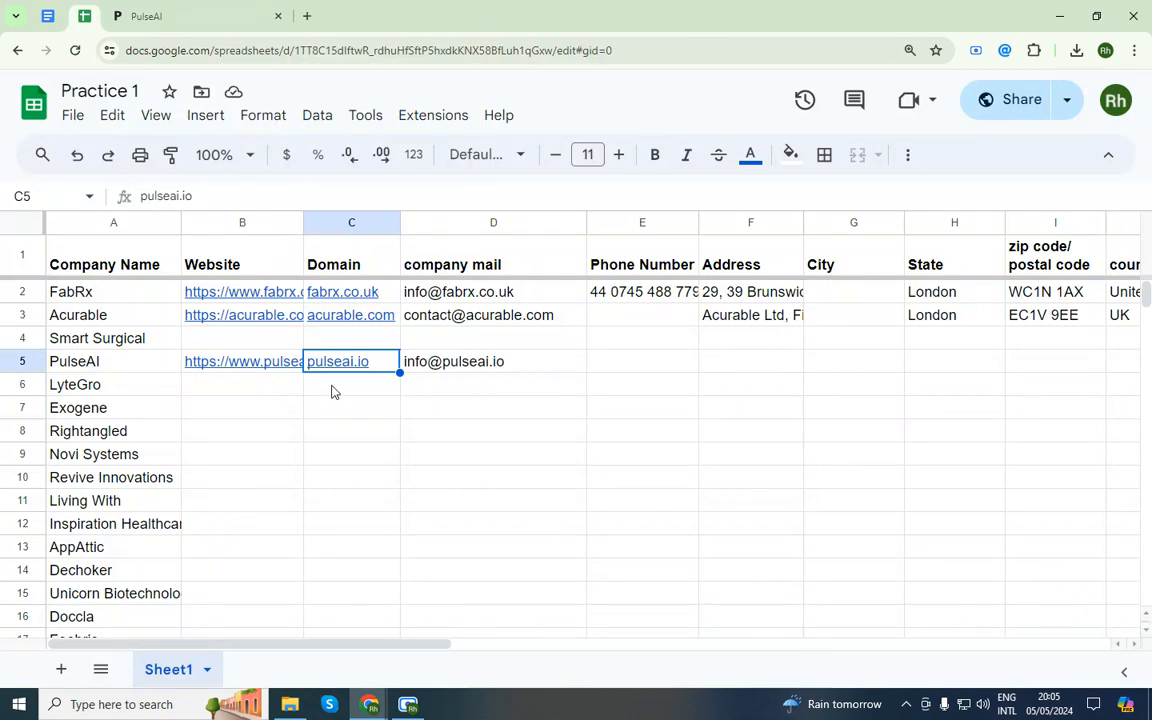
pyautogui.click(160, 16)
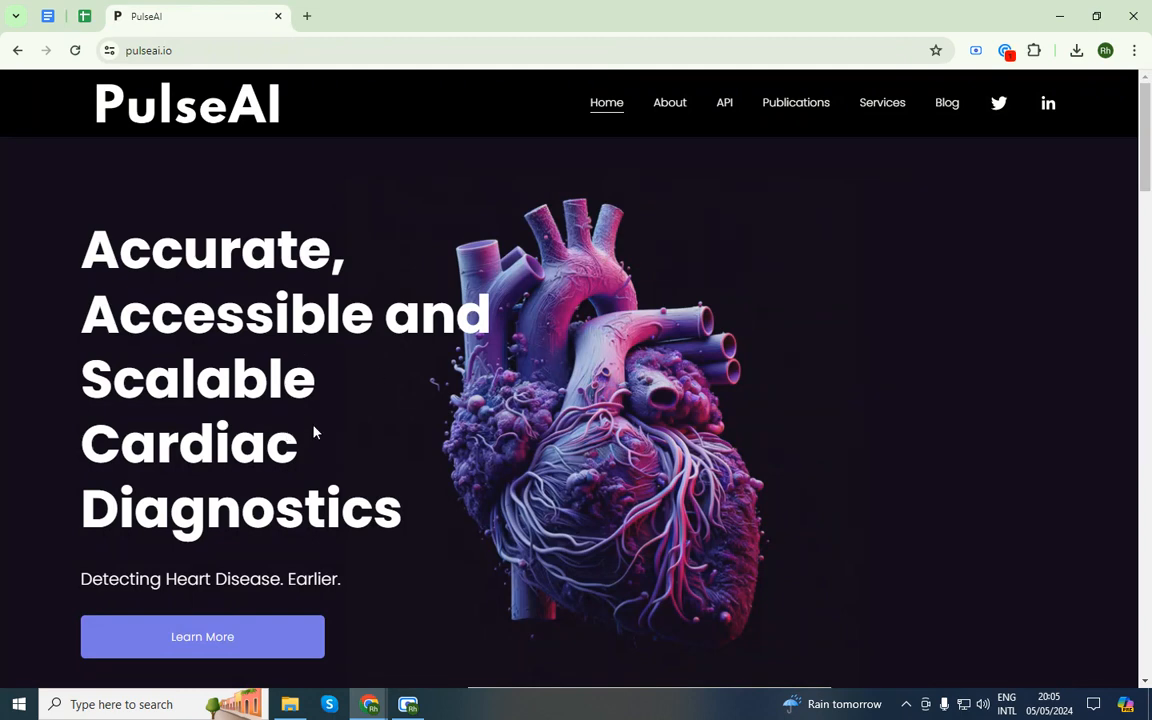
pyautogui.middleClick(221, 6)
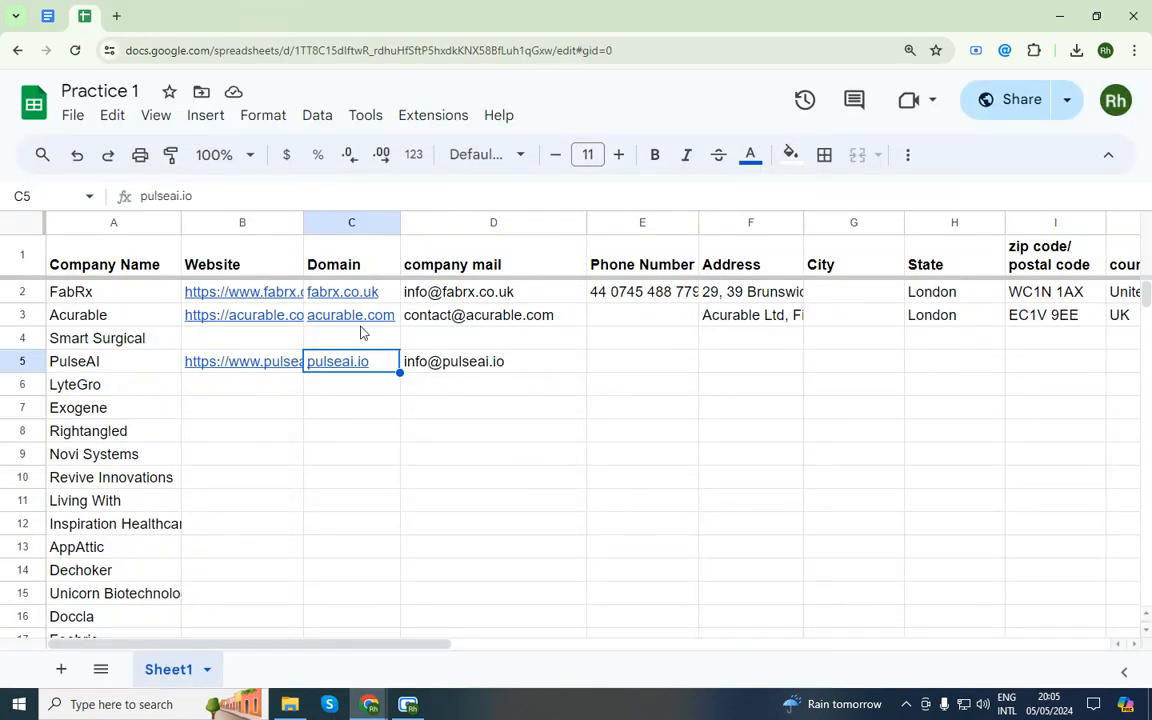
pyautogui.click(398, 395)
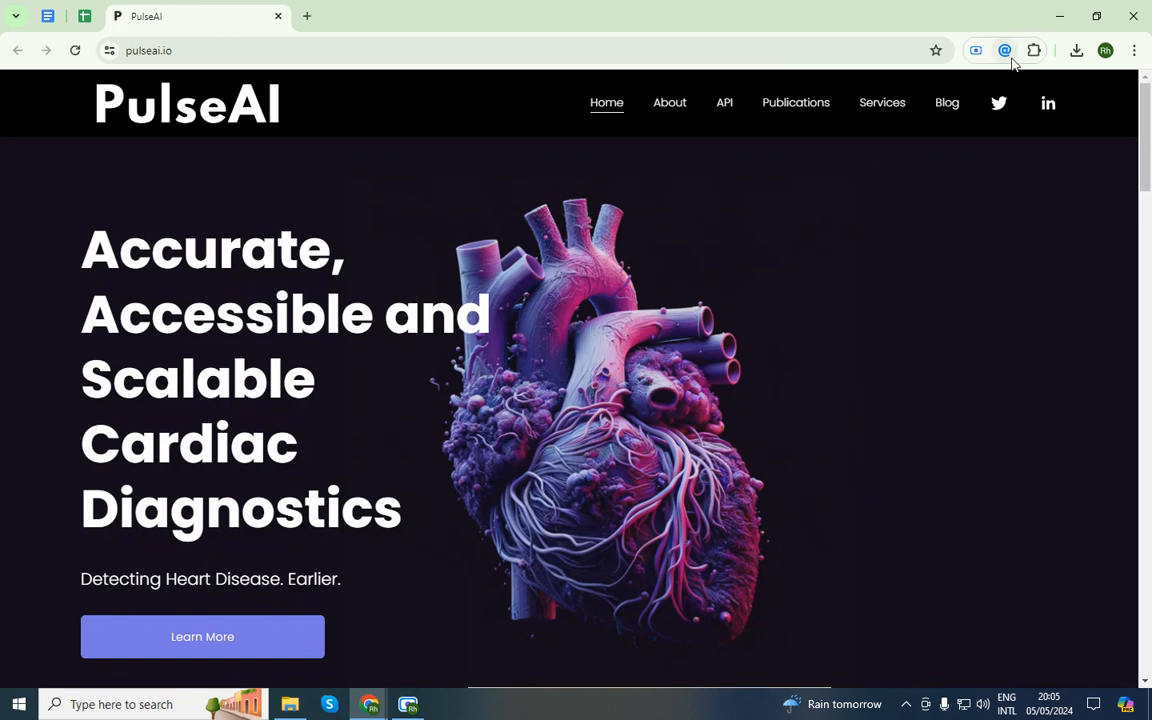
pyautogui.click(1005, 50)
pyautogui.click(613, 230)
pyautogui.moveTo(1145, 167); pyautogui.dragTo(1043, 127)
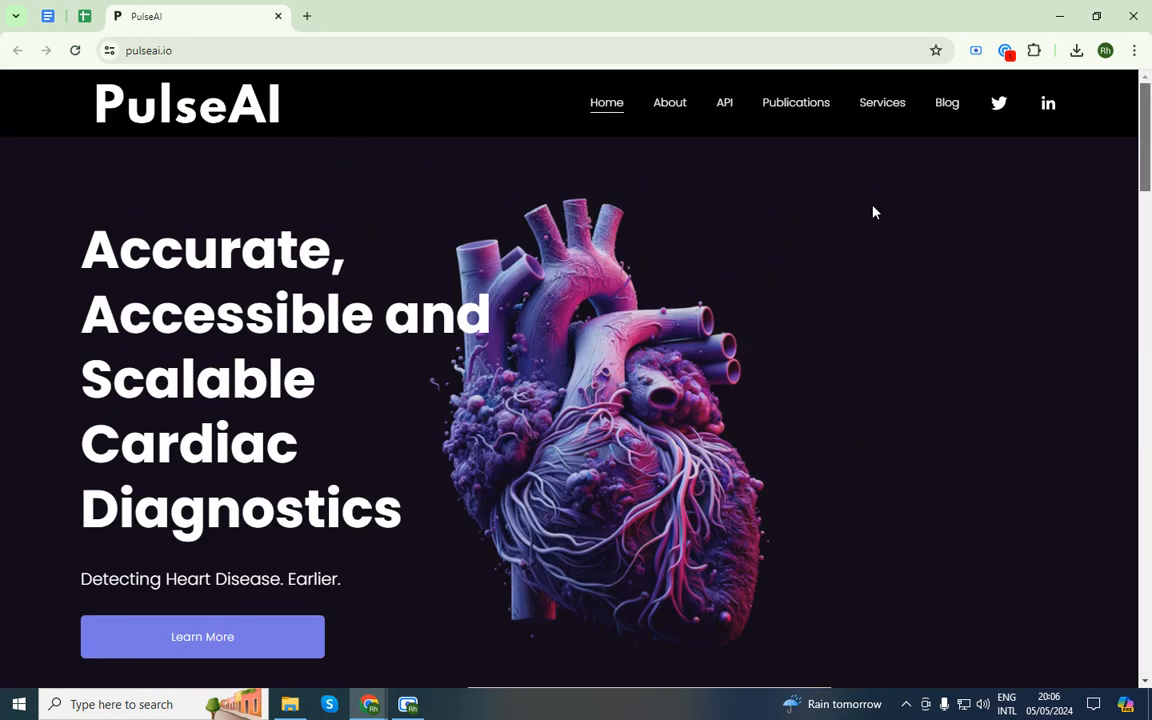
# Check PulseAI's About page for emails with Email Hunter, then close that tab
pyautogui.click(662, 104)
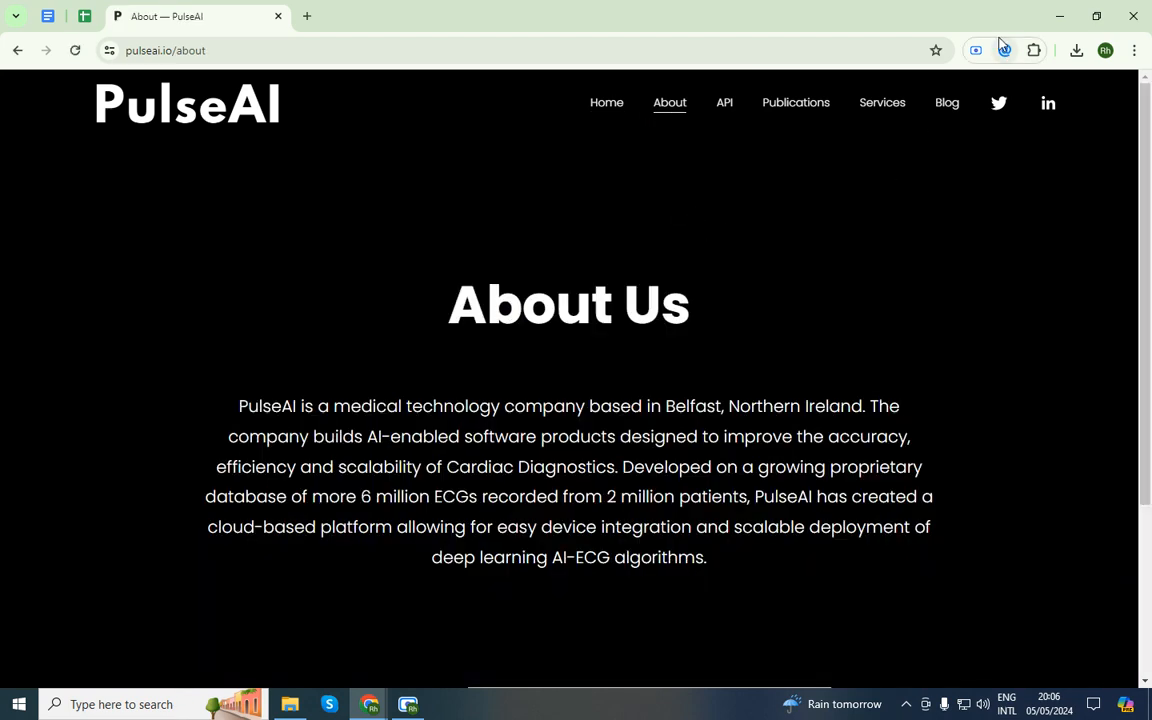
pyautogui.click(1004, 50)
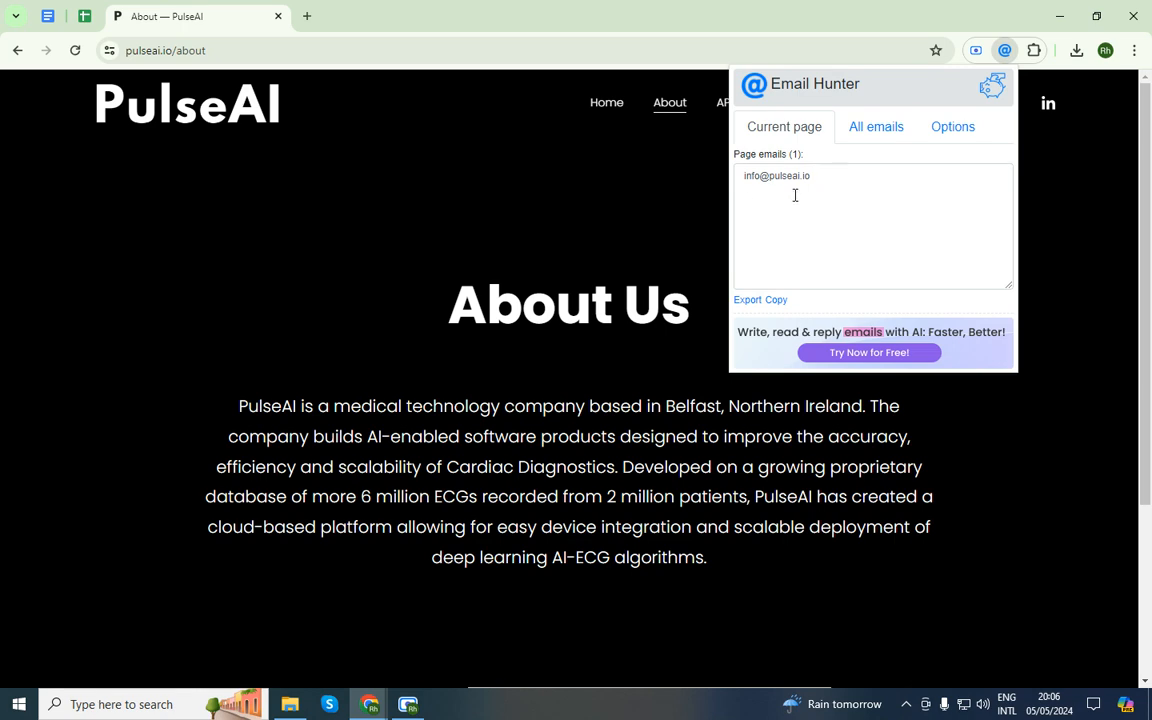
pyautogui.click(634, 207)
pyautogui.scroll(-3, 1136, 396)
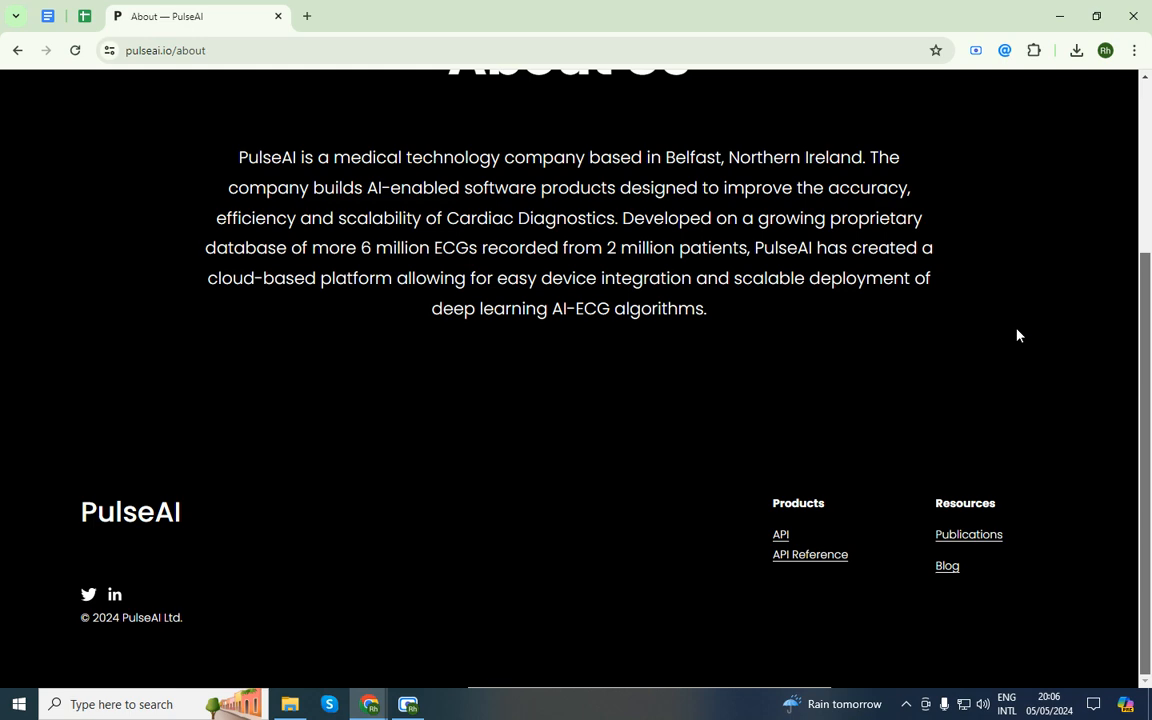
pyautogui.scroll(3, 970, 325)
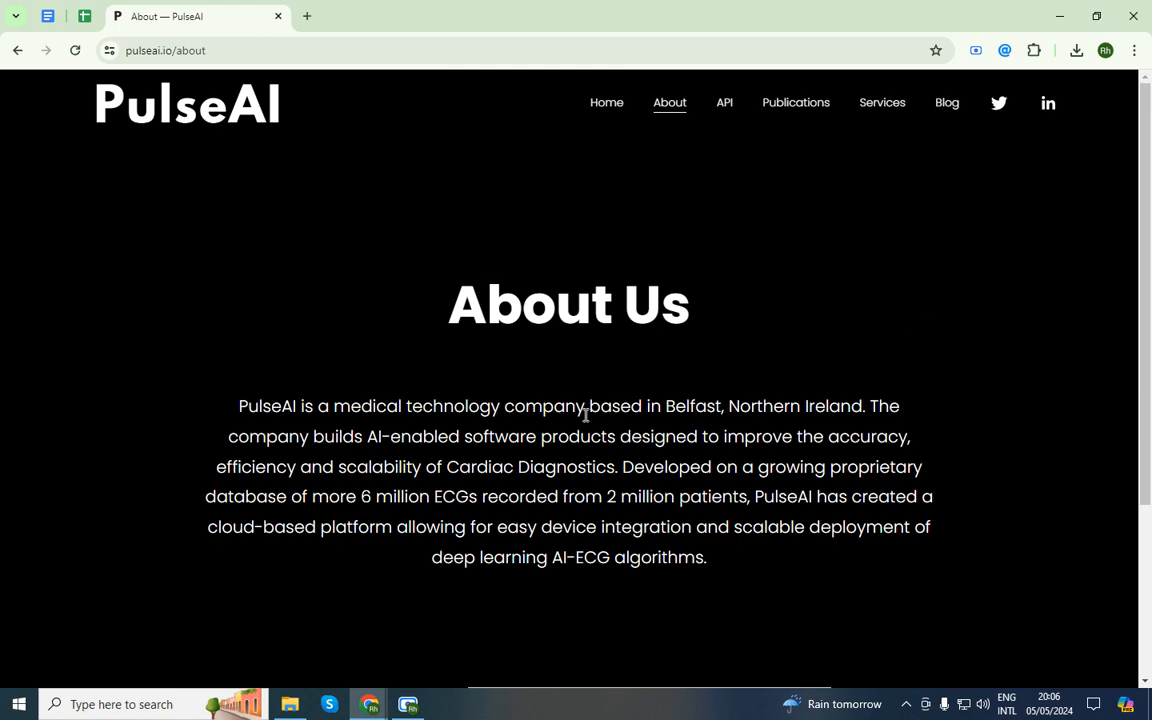
pyautogui.middleClick(204, 5)
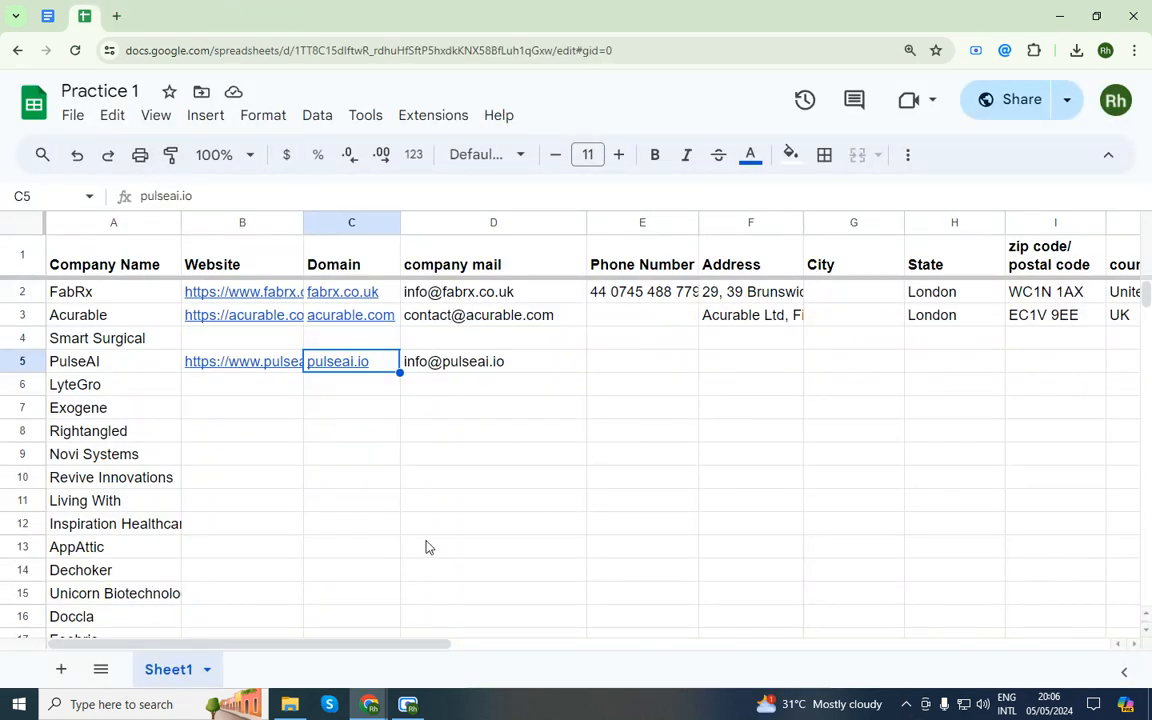
# Return to the Rh-IT Course 01 document and bring up the Scre.io recorder window
pyautogui.click(47, 16)
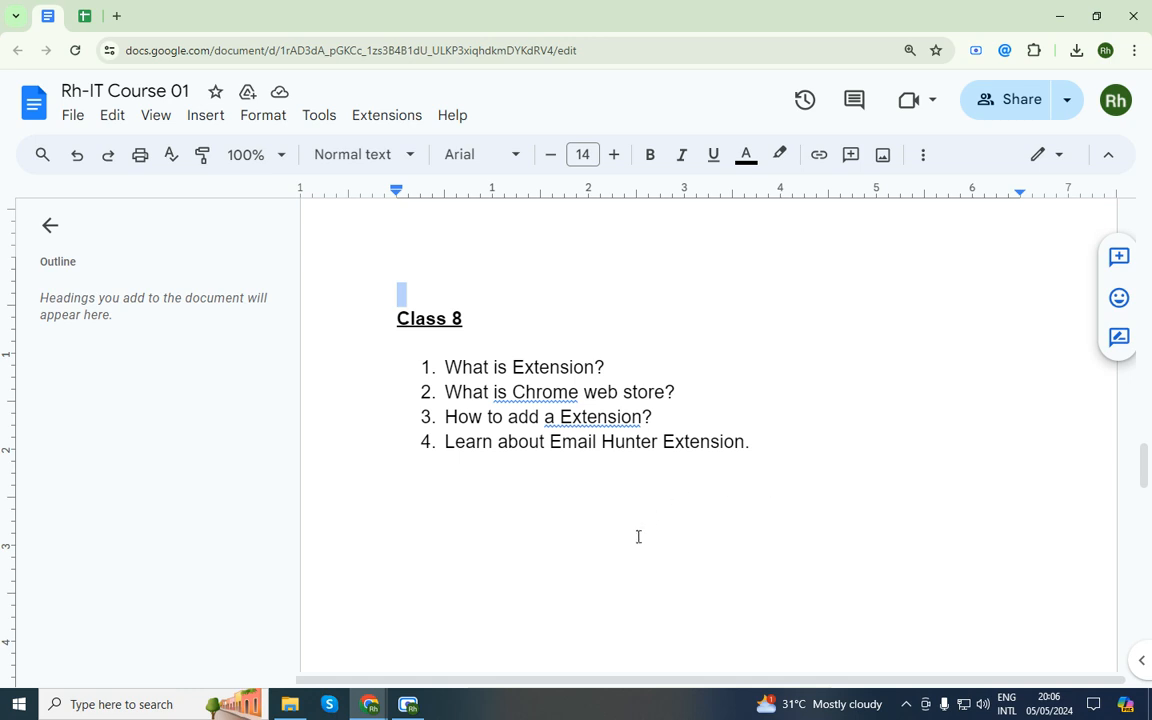
pyautogui.click(408, 704)
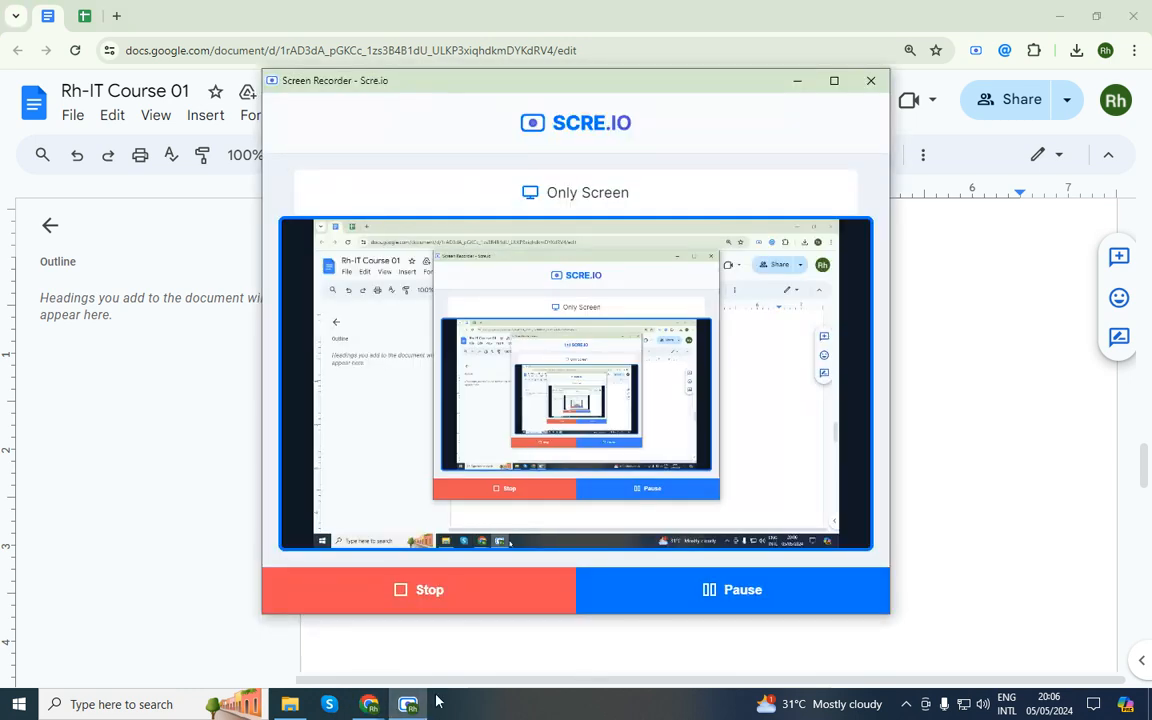